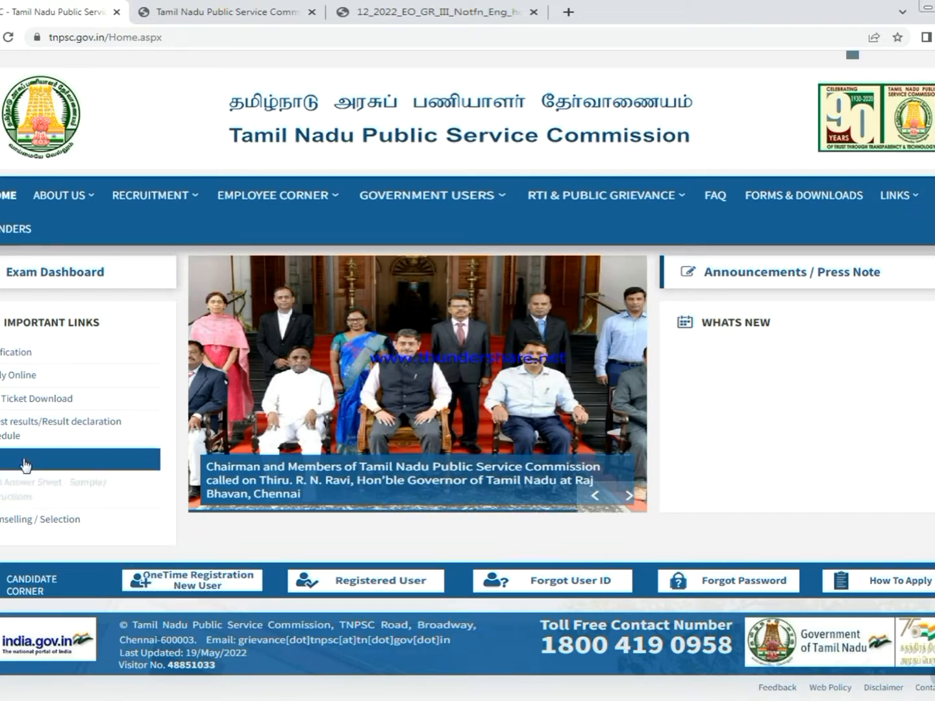
- From the Notifications list, start the online application for 12/2022 Executive Officer Grade-III
{"action": "left_click", "coordinate": [11, 359]}
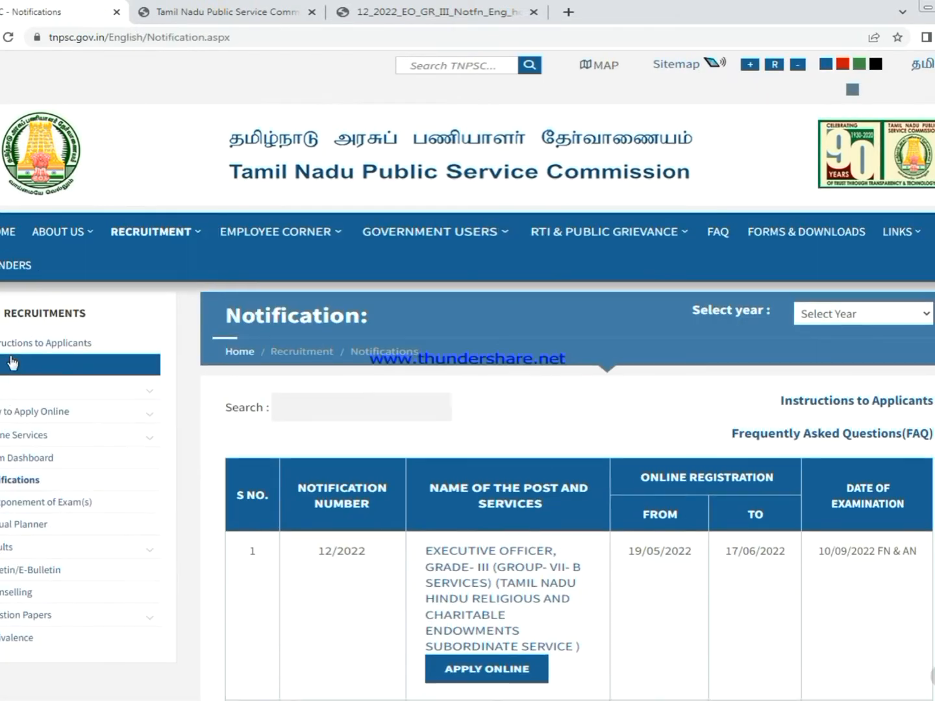
{"action": "scroll", "coordinate": [582, 444], "scroll_direction": "down", "scroll_amount": 3}
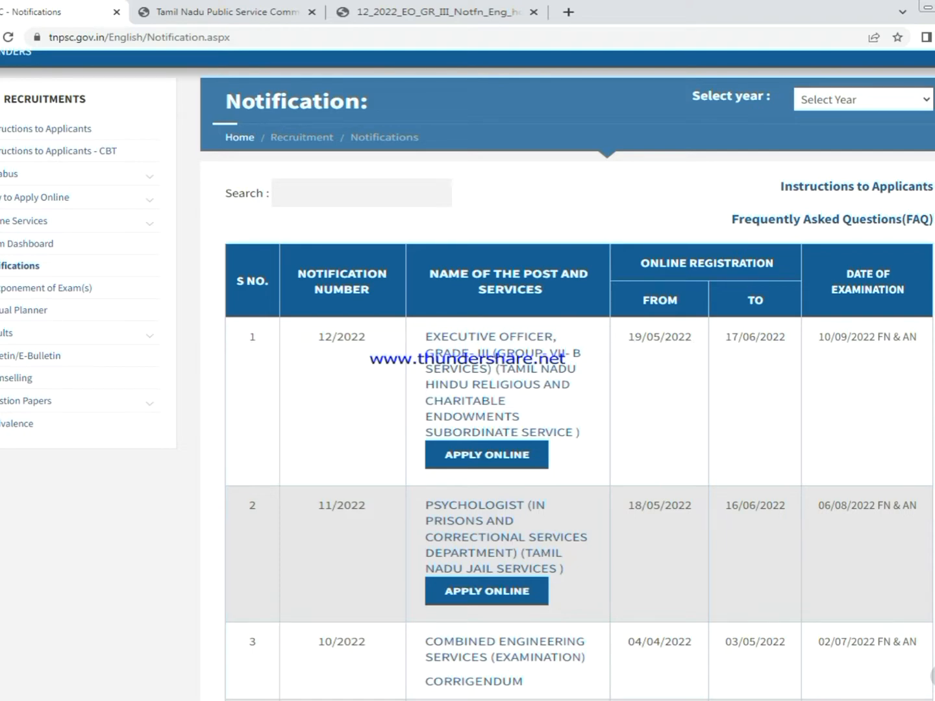
{"action": "scroll", "coordinate": [716, 399], "scroll_direction": "down", "scroll_amount": 2}
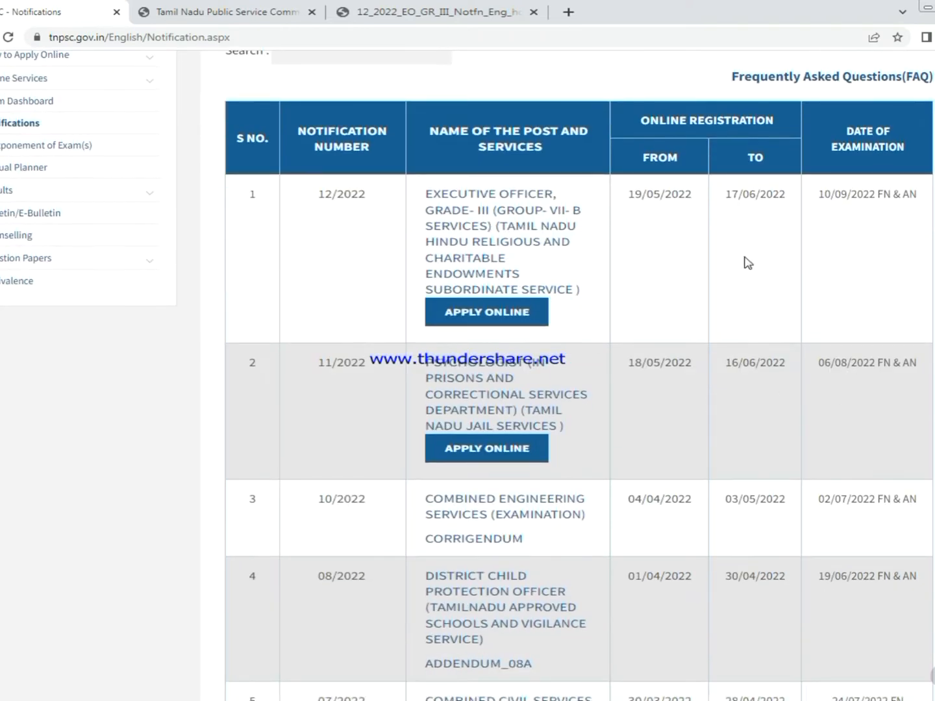
{"action": "scroll", "coordinate": [746, 263], "scroll_direction": "up", "scroll_amount": 1}
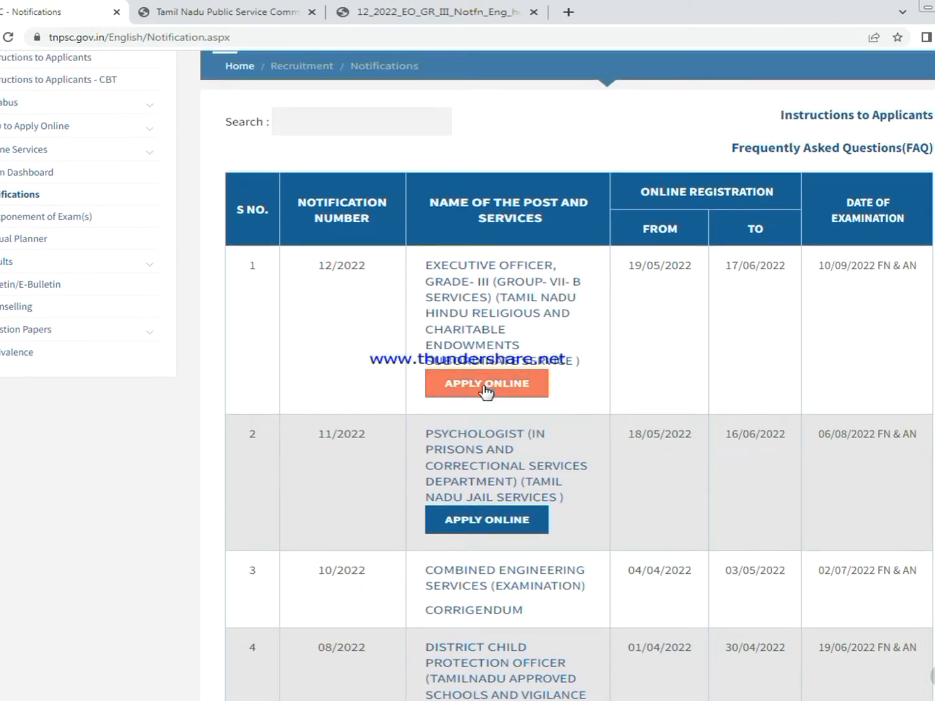
{"action": "left_click", "coordinate": [498, 382]}
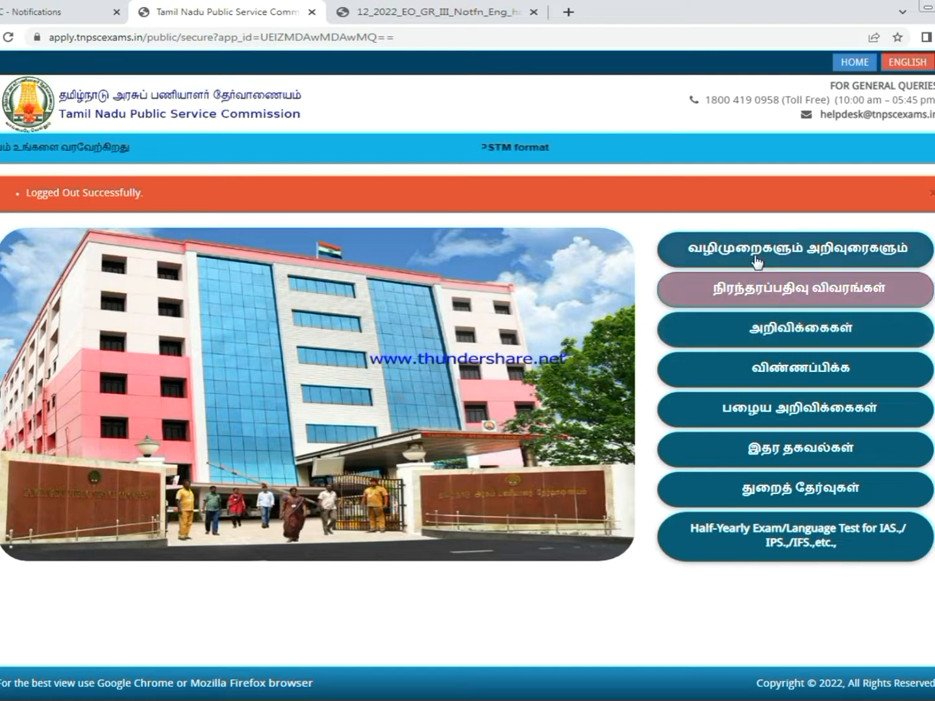
- Choose Apply Now for 12/2022, then log in with the user ID, password and captcha answer
{"action": "left_click", "coordinate": [799, 337]}
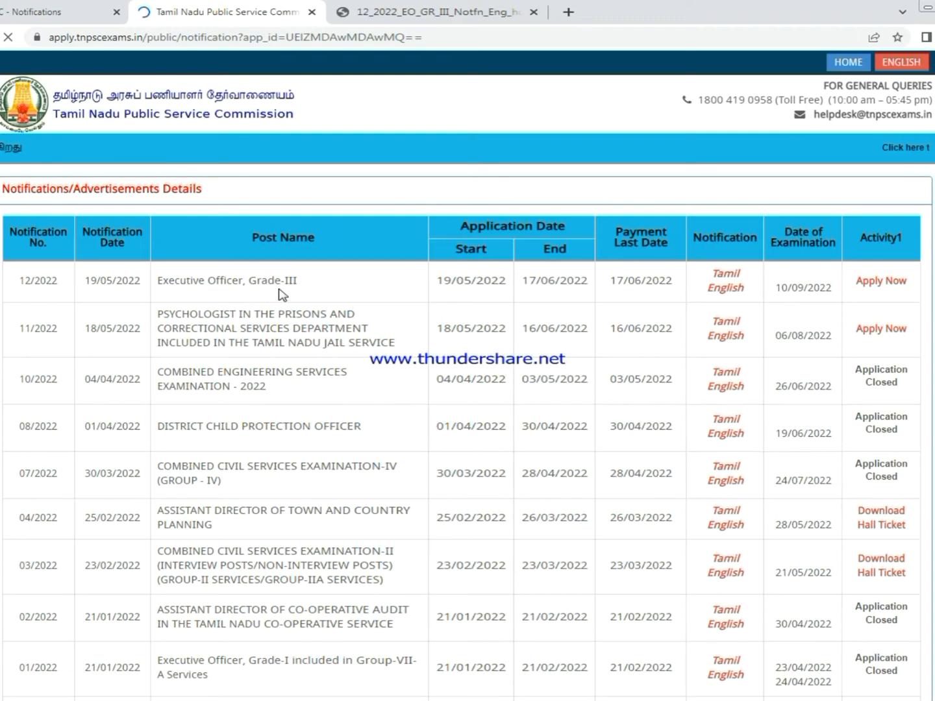
{"action": "left_click", "coordinate": [878, 281]}
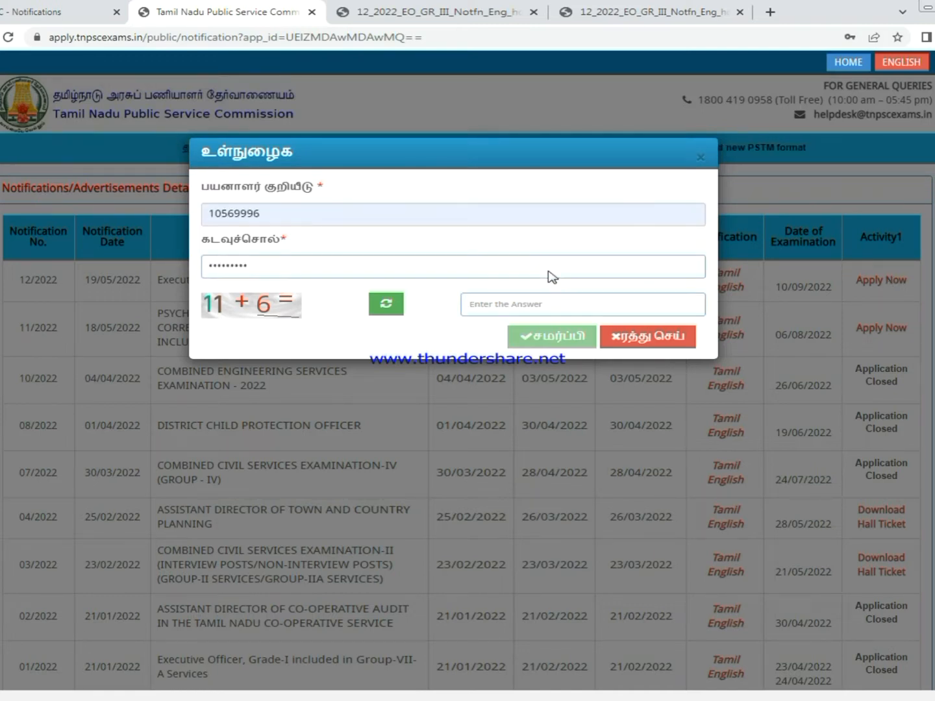
{"action": "type", "text": "17"}
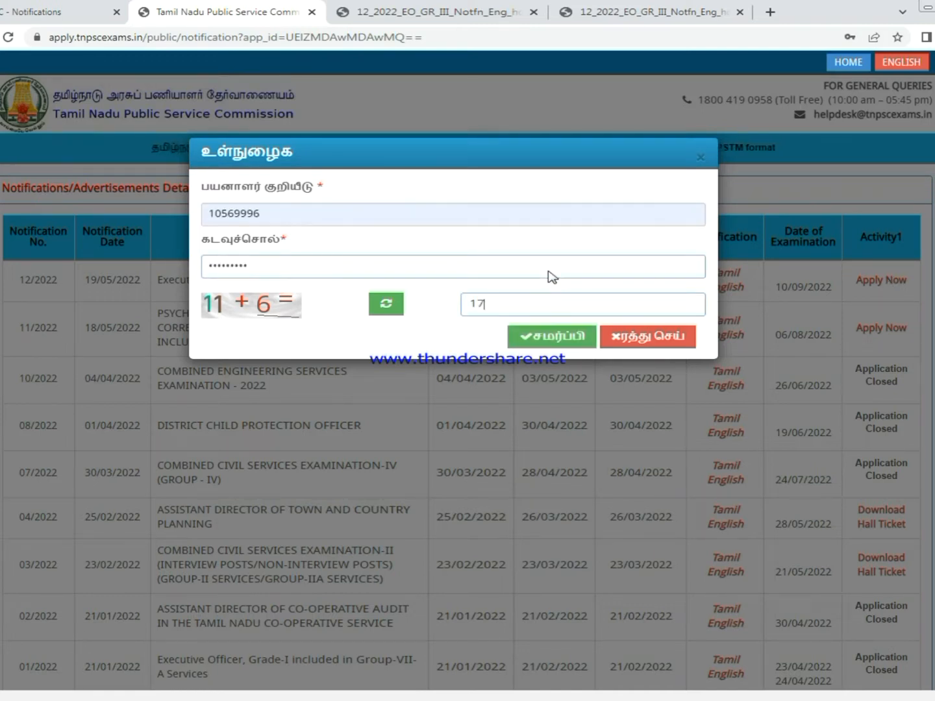
{"action": "left_click", "coordinate": [554, 343]}
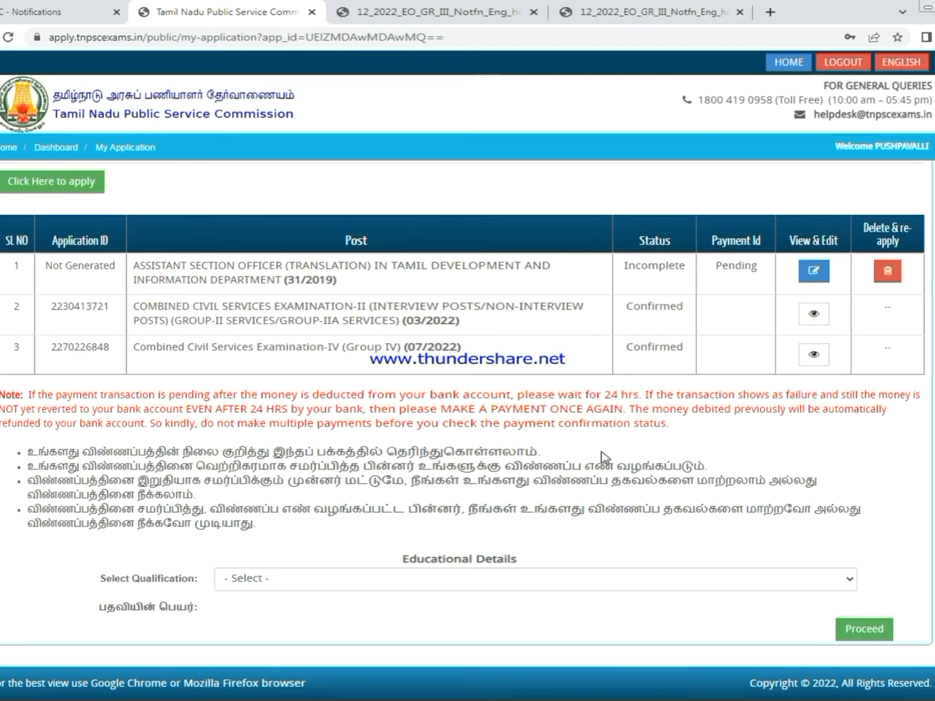
- Select Any Degree as the qualification and proceed
{"action": "left_click", "coordinate": [416, 584]}
{"action": "left_click", "coordinate": [260, 612]}
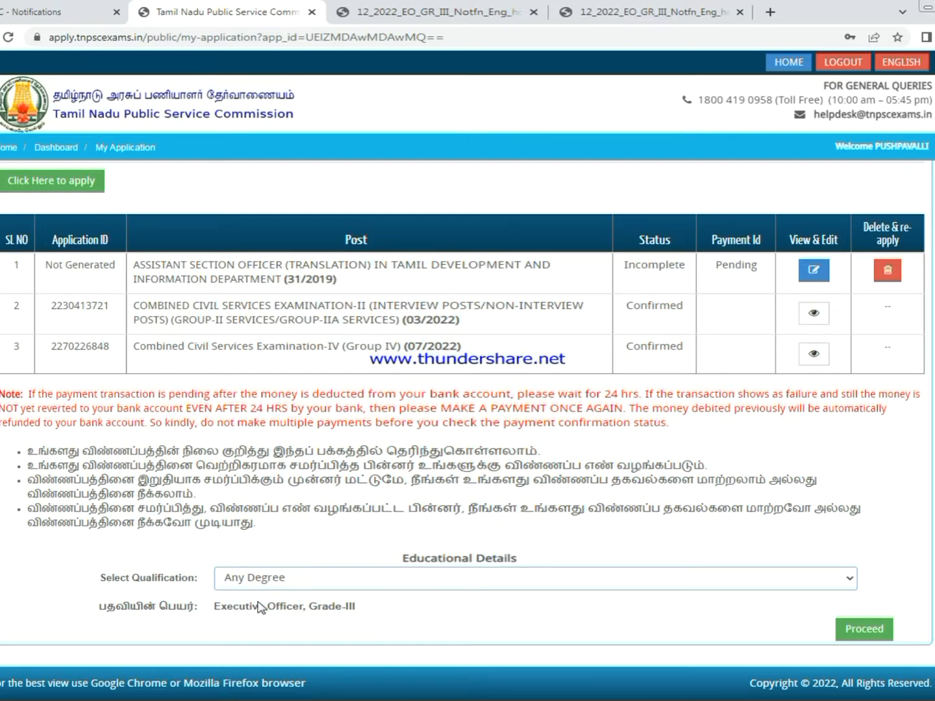
{"action": "left_click", "coordinate": [855, 640]}
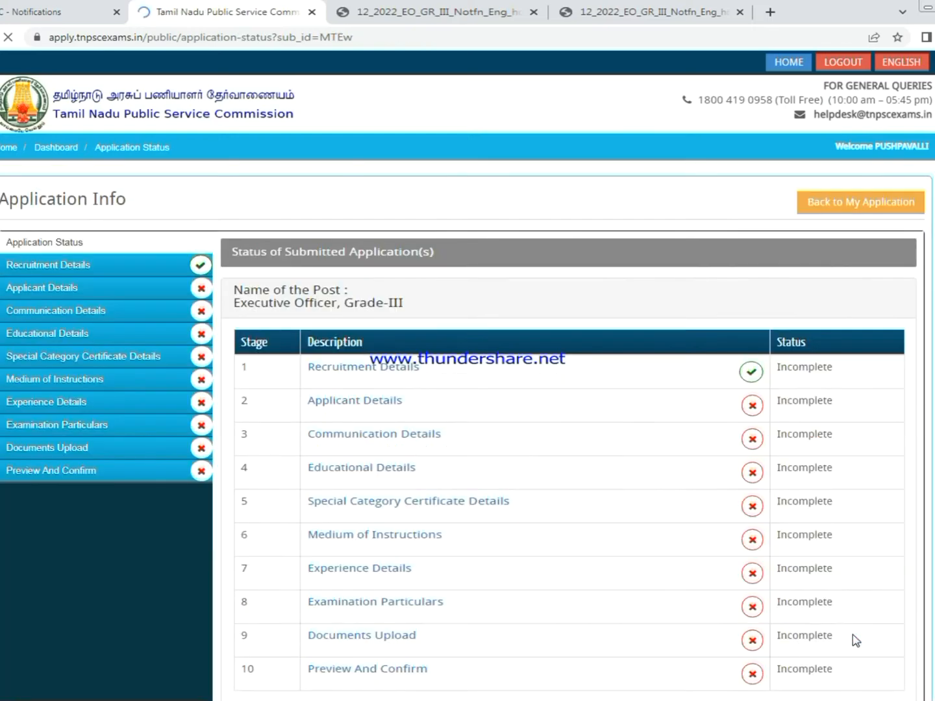
- Accept the recruitment declaration and save the Executive Officer Grade-III recruitment details
{"action": "scroll", "coordinate": [894, 407], "scroll_direction": "down", "scroll_amount": 2}
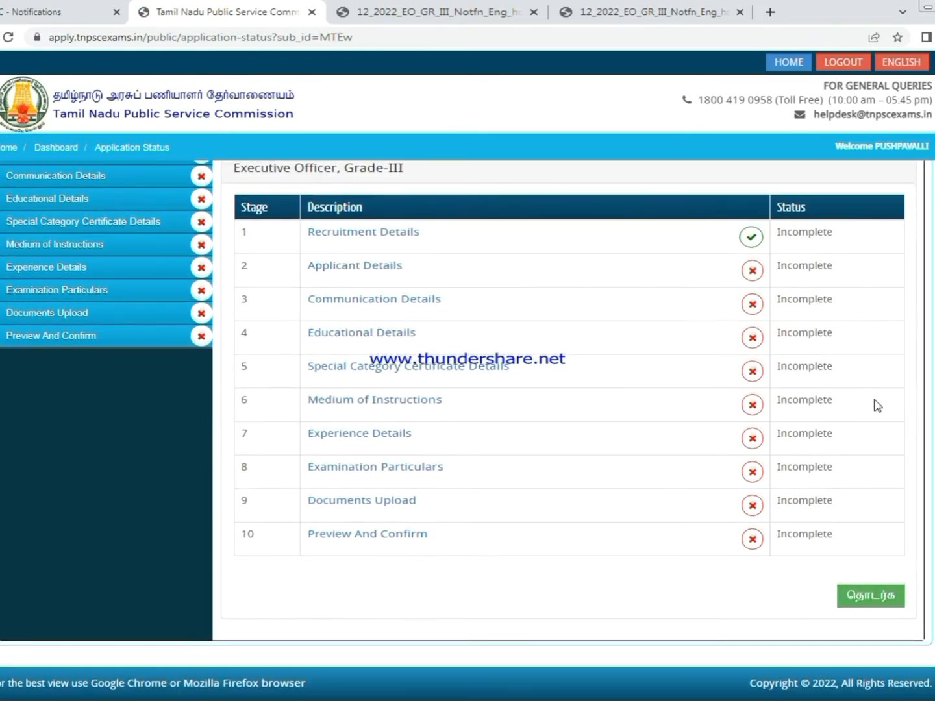
{"action": "left_click", "coordinate": [868, 600]}
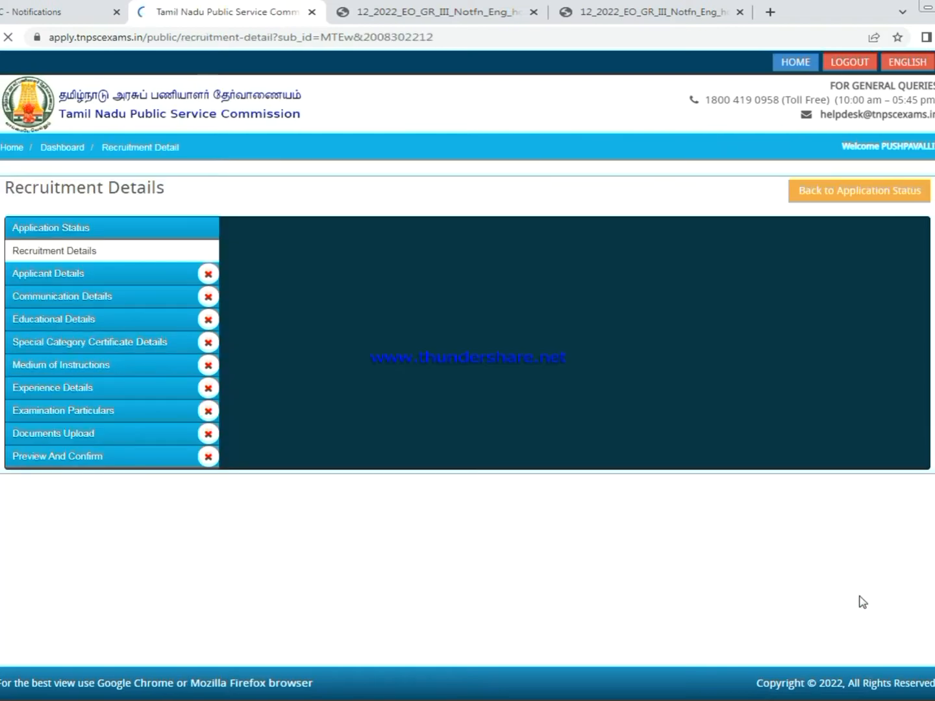
{"action": "scroll", "coordinate": [791, 476], "scroll_direction": "down", "scroll_amount": 2}
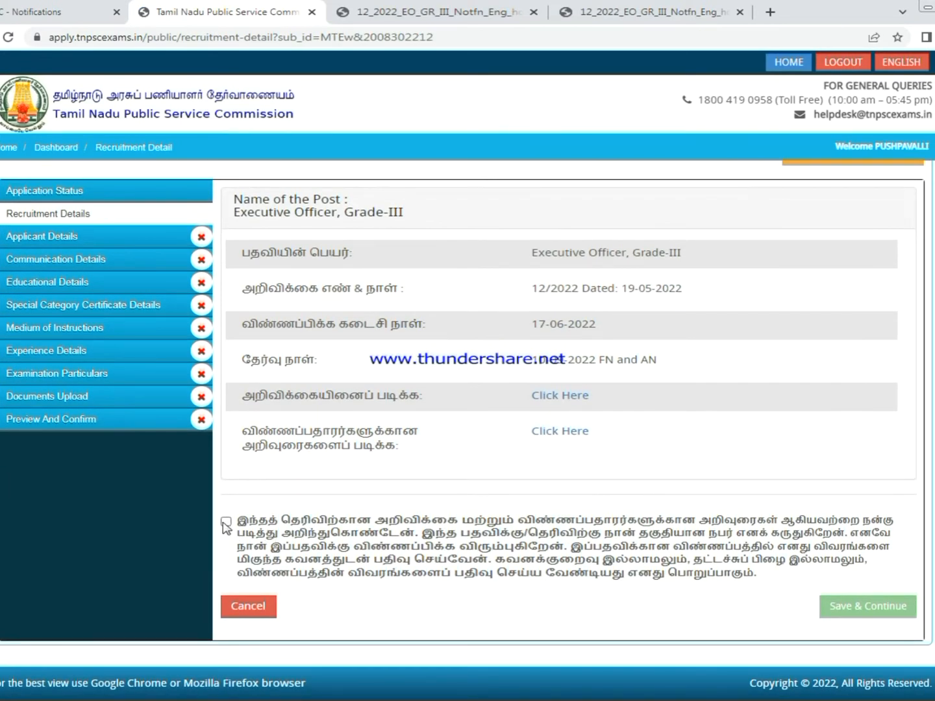
{"action": "left_click", "coordinate": [226, 522]}
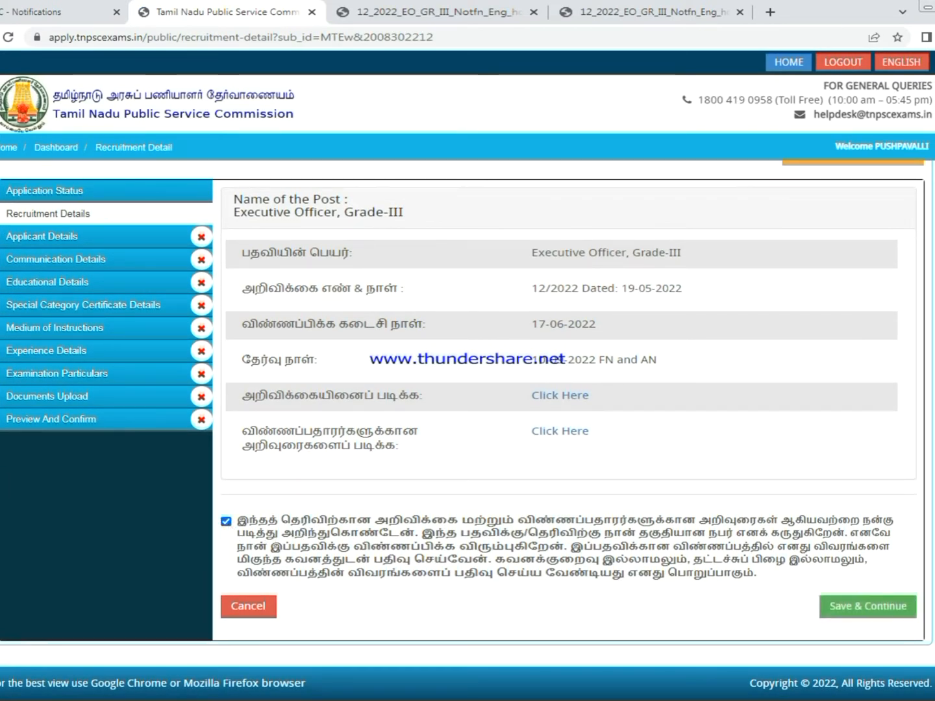
{"action": "left_click", "coordinate": [871, 611]}
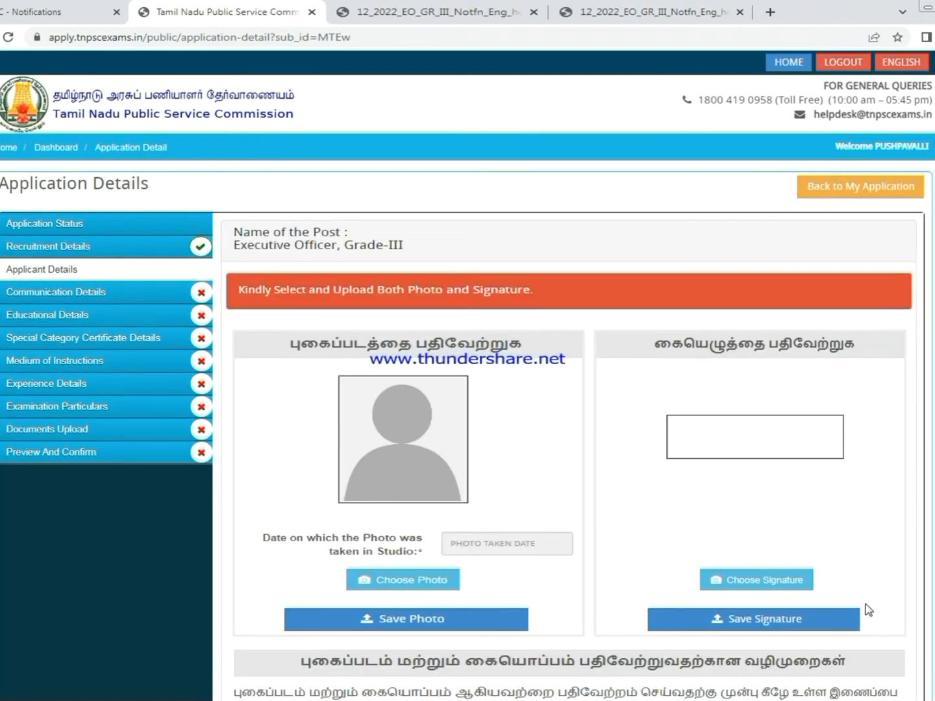
{"action": "scroll", "coordinate": [422, 449], "scroll_direction": "down", "scroll_amount": 2}
- Upload the Photograph file with photo date 05-04-2022 and save it
{"action": "left_click", "coordinate": [388, 437]}
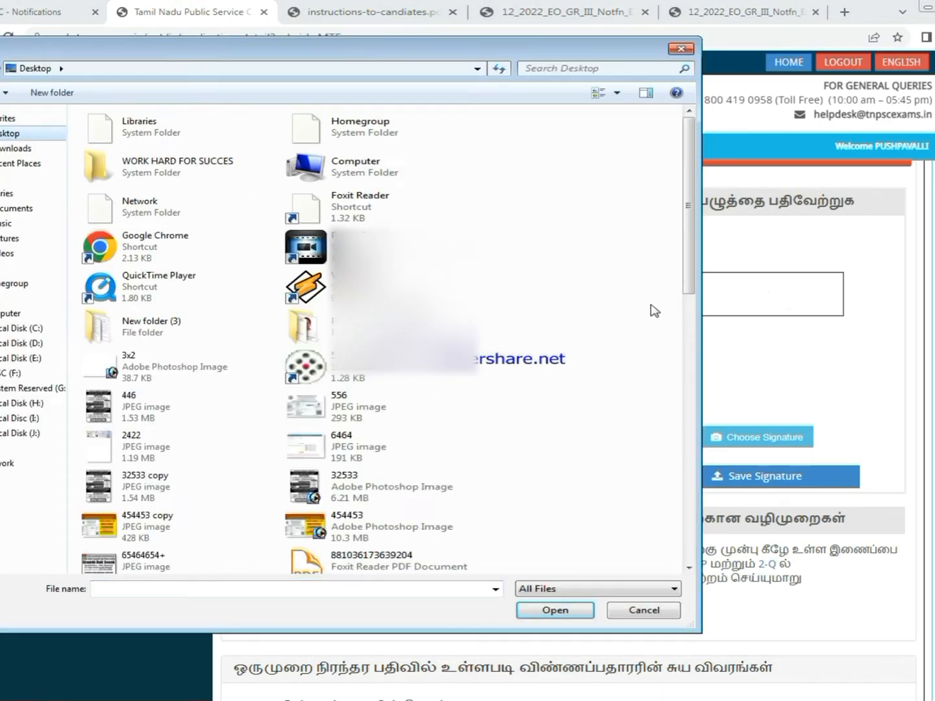
{"action": "double_click", "coordinate": [389, 328]}
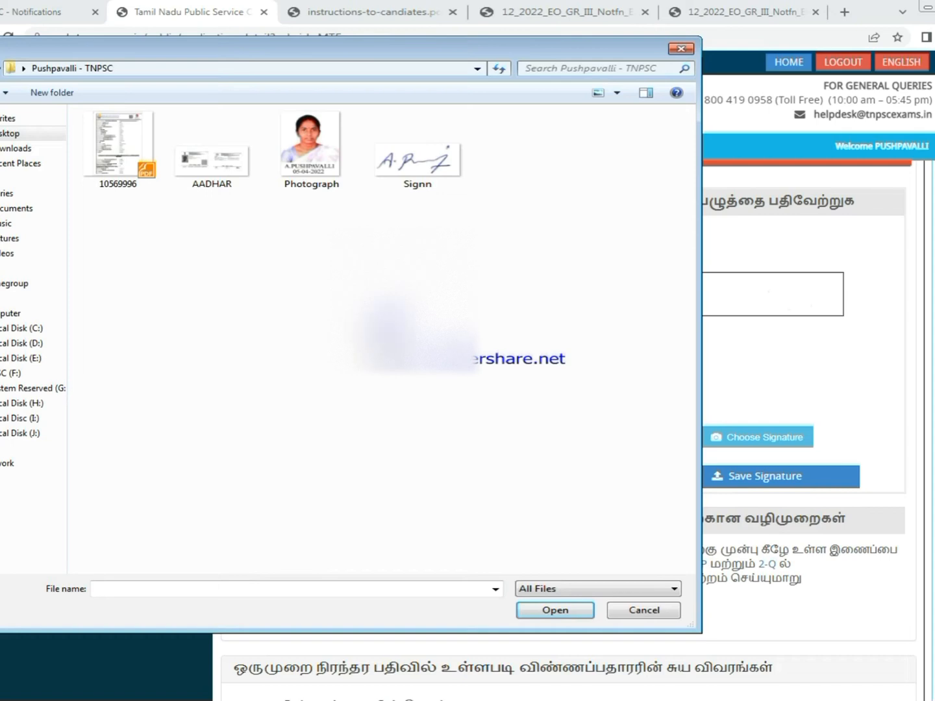
{"action": "left_click", "coordinate": [307, 150]}
{"action": "left_click", "coordinate": [555, 611]}
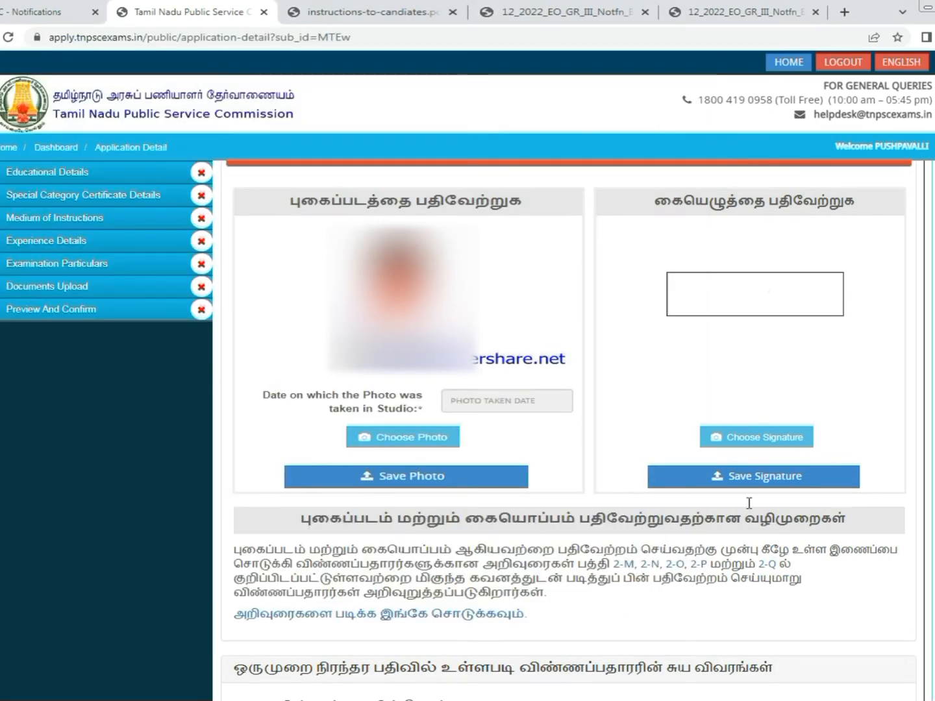
{"action": "left_click", "coordinate": [518, 398]}
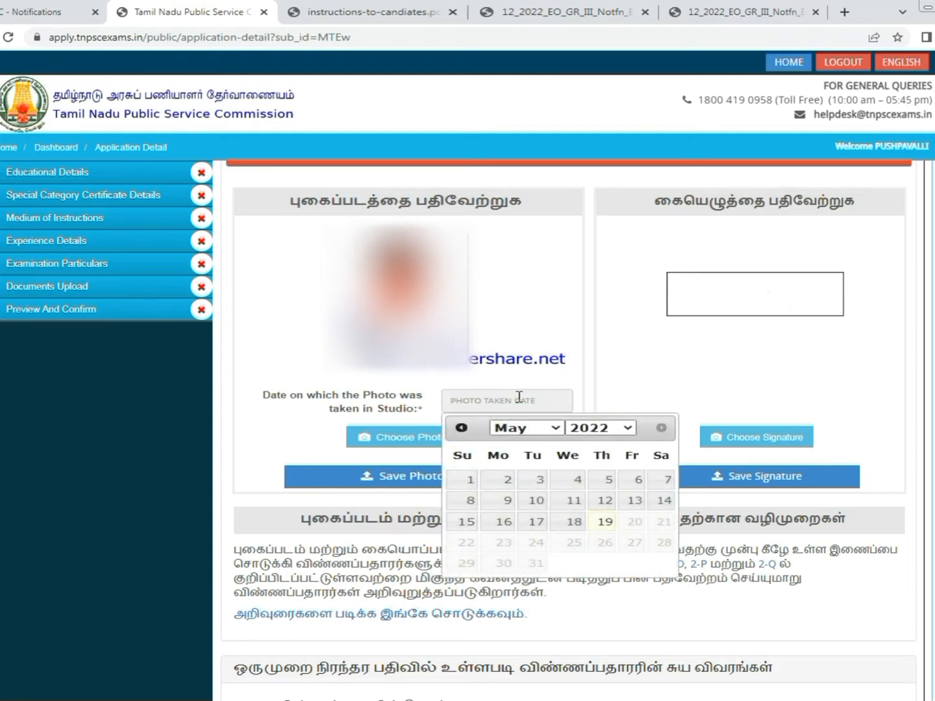
{"action": "left_click", "coordinate": [551, 429]}
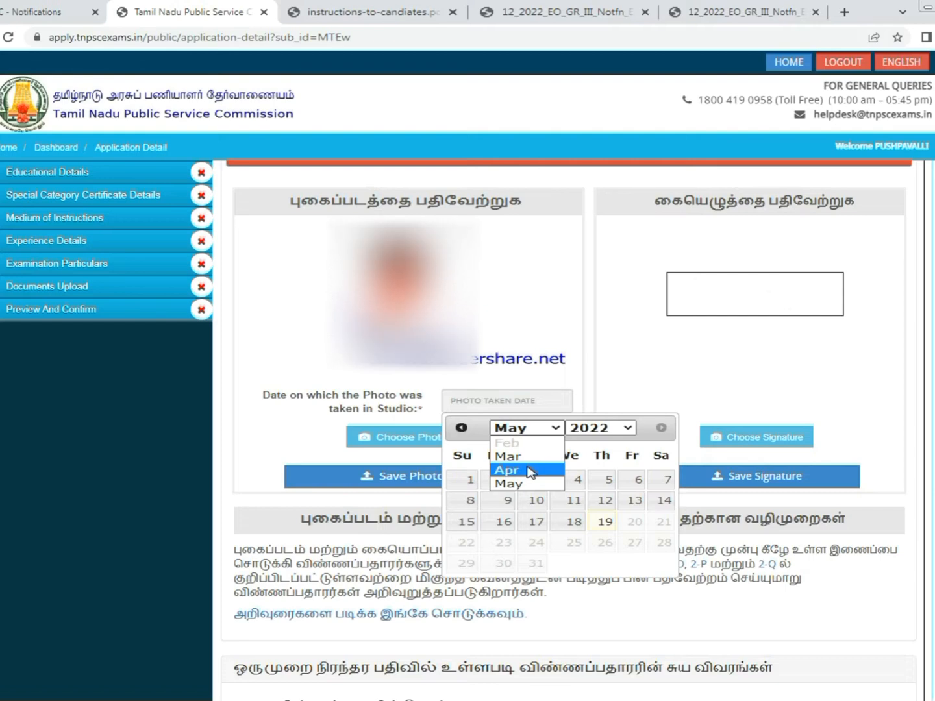
{"action": "left_click", "coordinate": [530, 471]}
{"action": "left_click", "coordinate": [539, 499]}
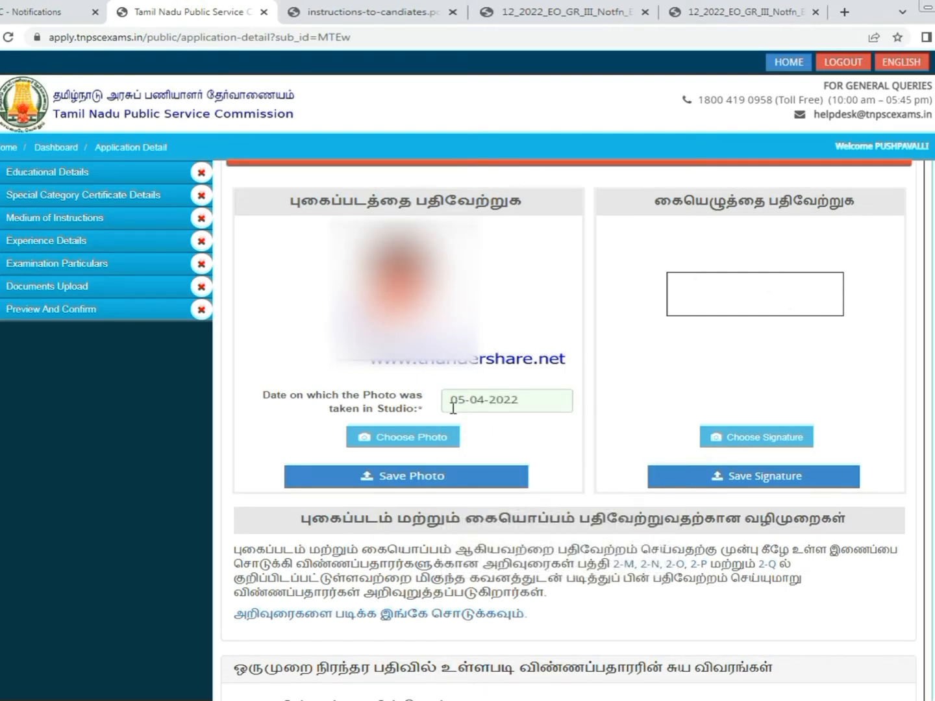
{"action": "left_click", "coordinate": [415, 480]}
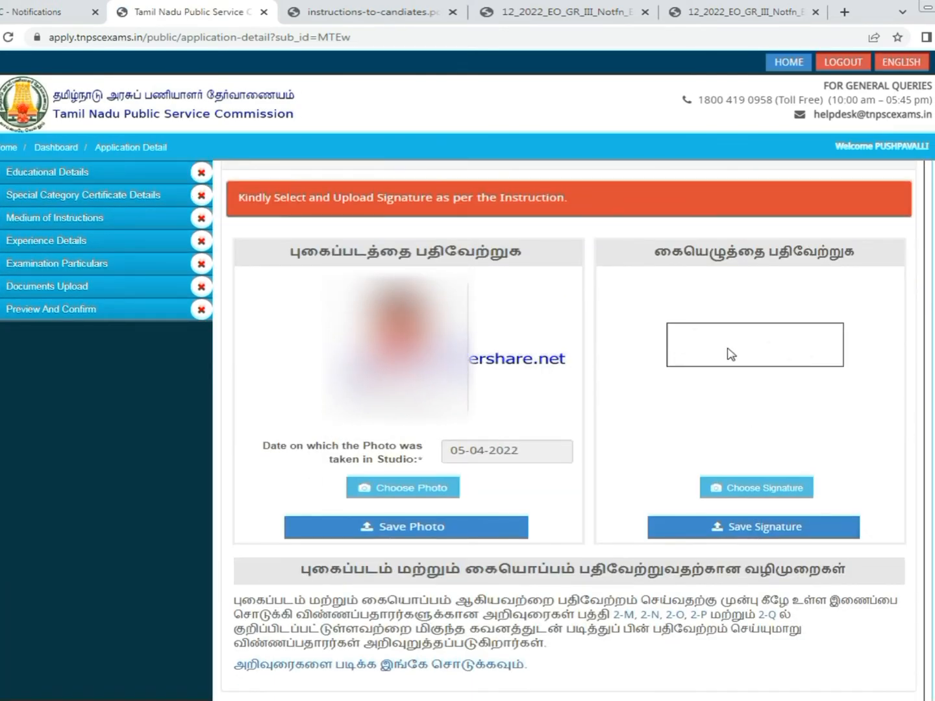
- Upload the Signn signature image and save it
{"action": "left_click", "coordinate": [756, 495]}
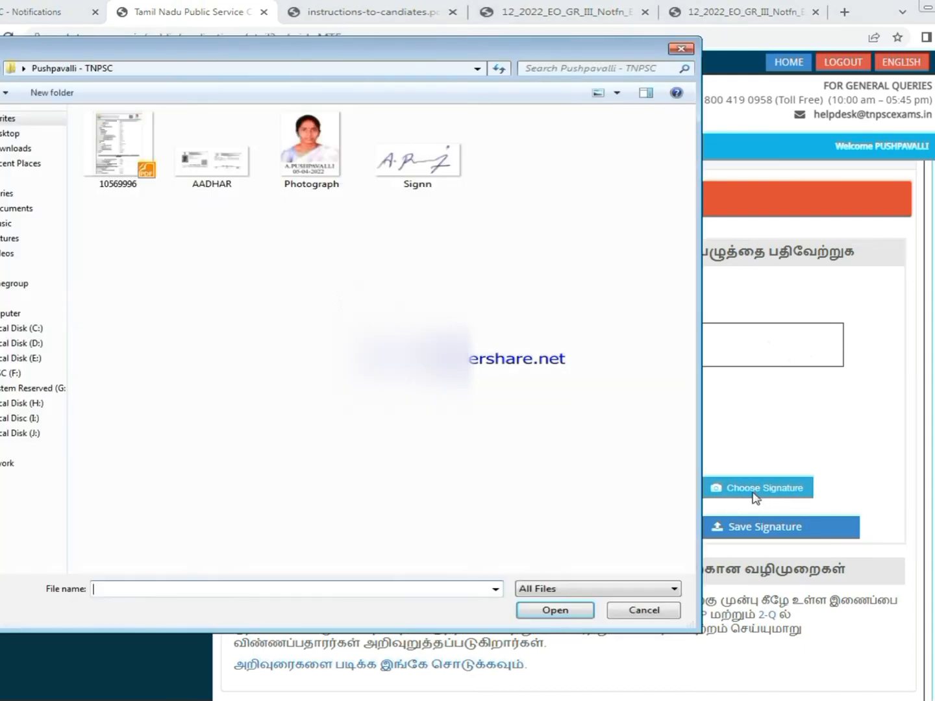
{"action": "left_click", "coordinate": [418, 161]}
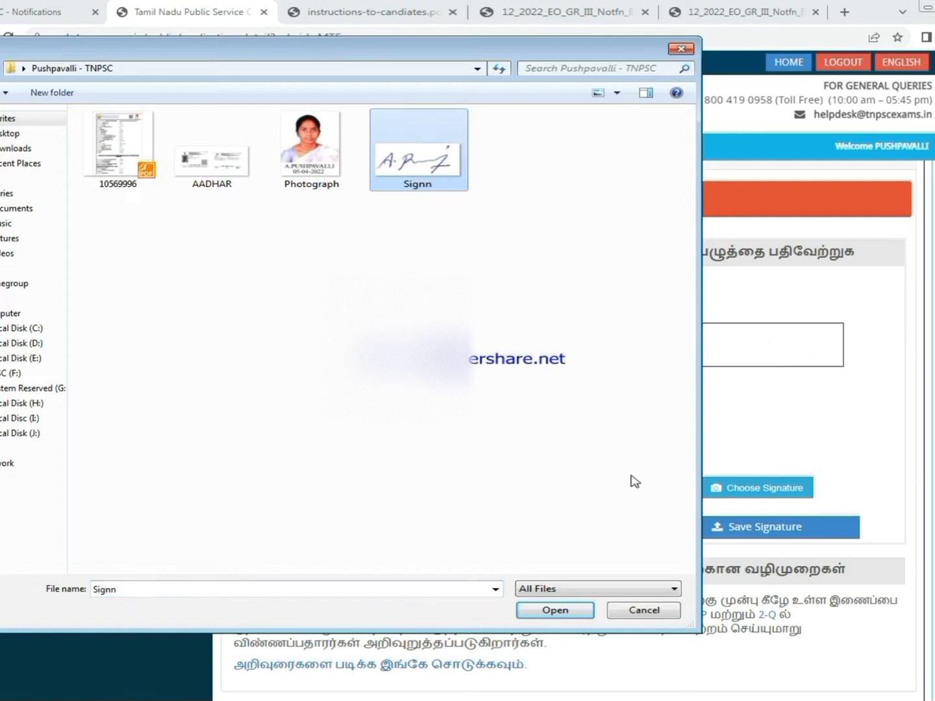
{"action": "left_click", "coordinate": [552, 611]}
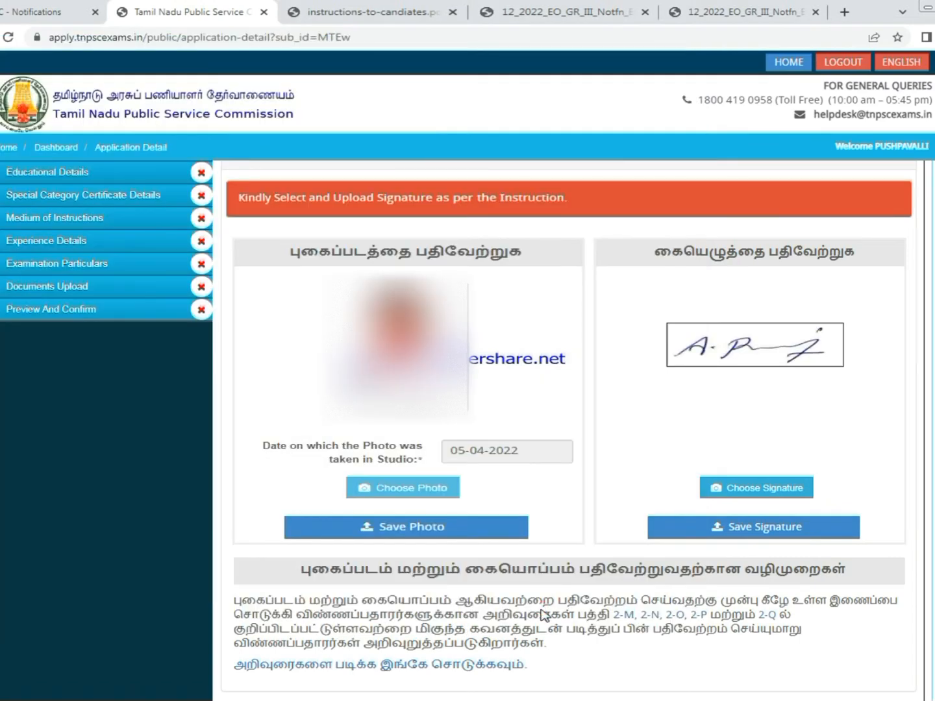
{"action": "left_click", "coordinate": [753, 530]}
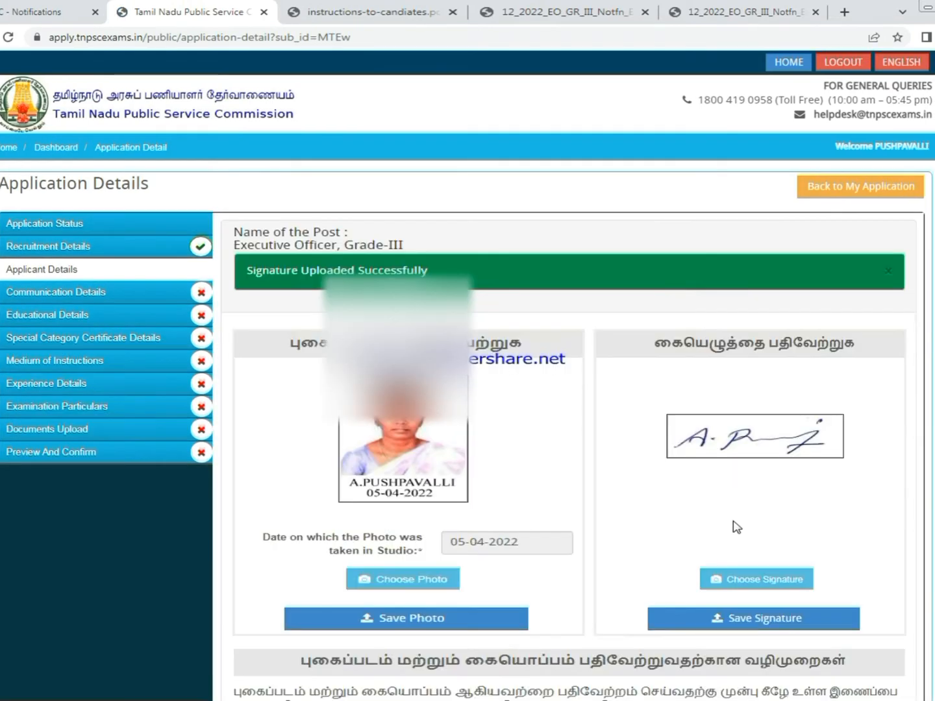
- Fill in the applicant's initial and pick a birth date in 1981
{"action": "scroll", "coordinate": [472, 386], "scroll_direction": "down", "scroll_amount": 1}
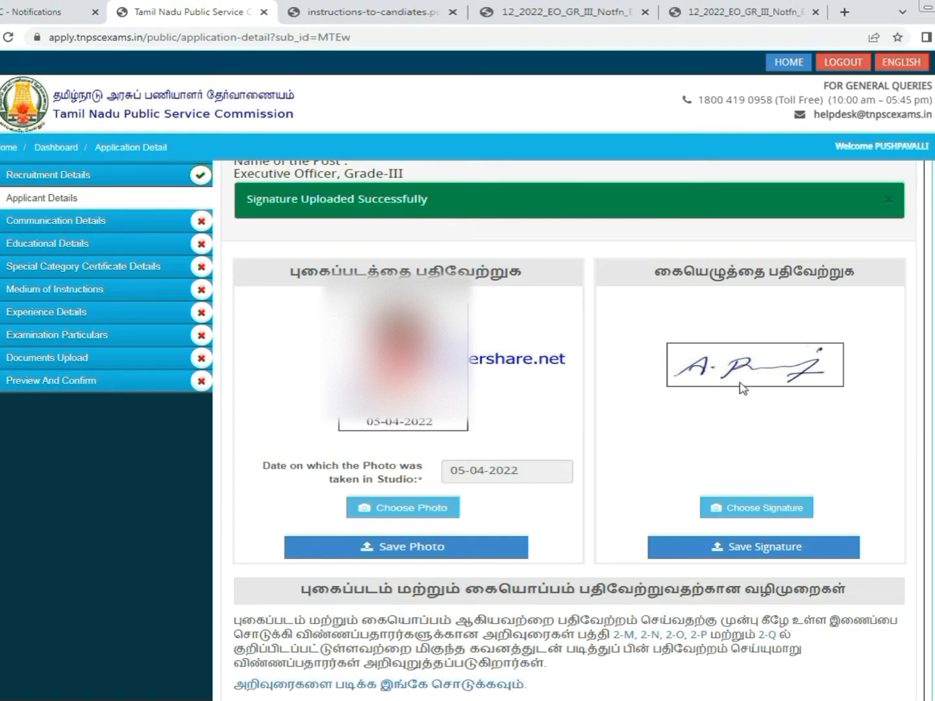
{"action": "scroll", "coordinate": [715, 481], "scroll_direction": "down", "scroll_amount": 15}
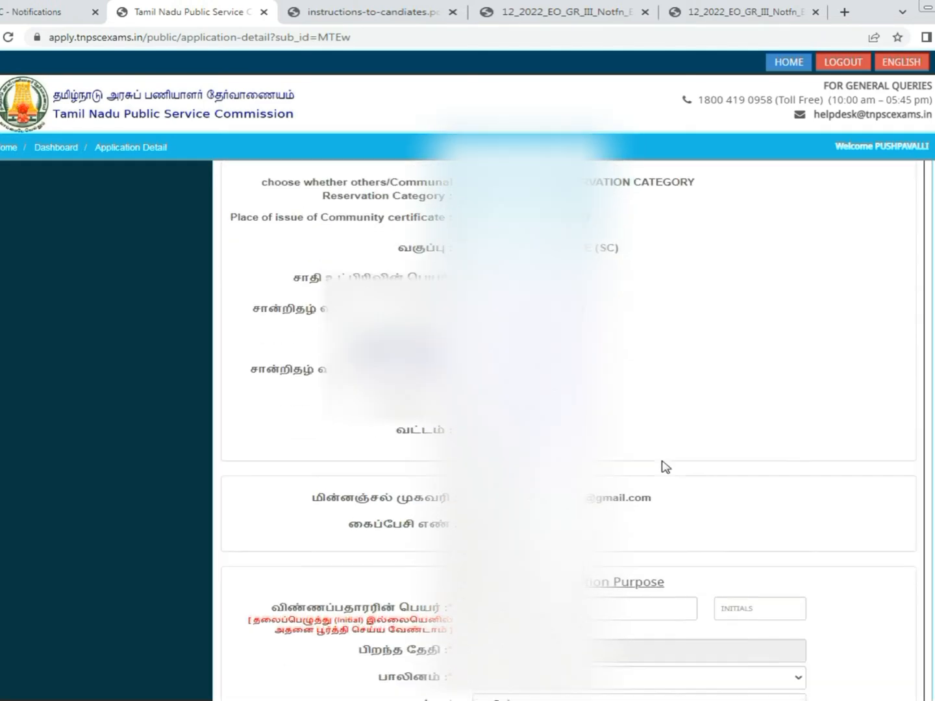
{"action": "scroll", "coordinate": [663, 463], "scroll_direction": "down", "scroll_amount": 4}
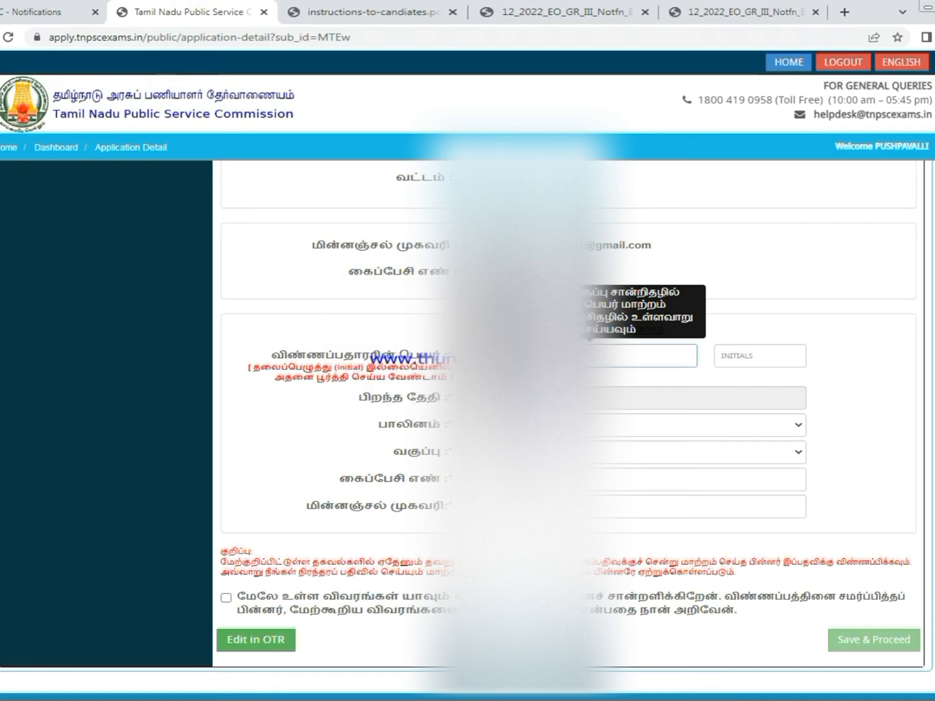
{"action": "left_click", "coordinate": [721, 355]}
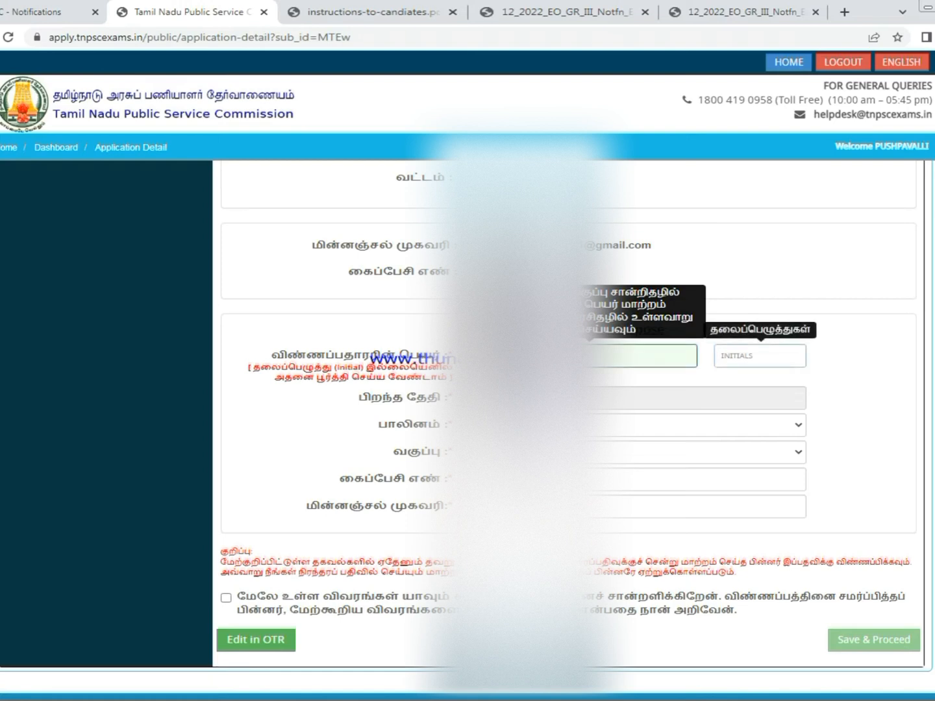
{"action": "left_click", "coordinate": [650, 397]}
{"action": "left_click", "coordinate": [627, 425]}
{"action": "left_click_drag", "start_coordinate": [653, 388], "coordinate": [662, 237]}
{"action": "left_click", "coordinate": [616, 228]}
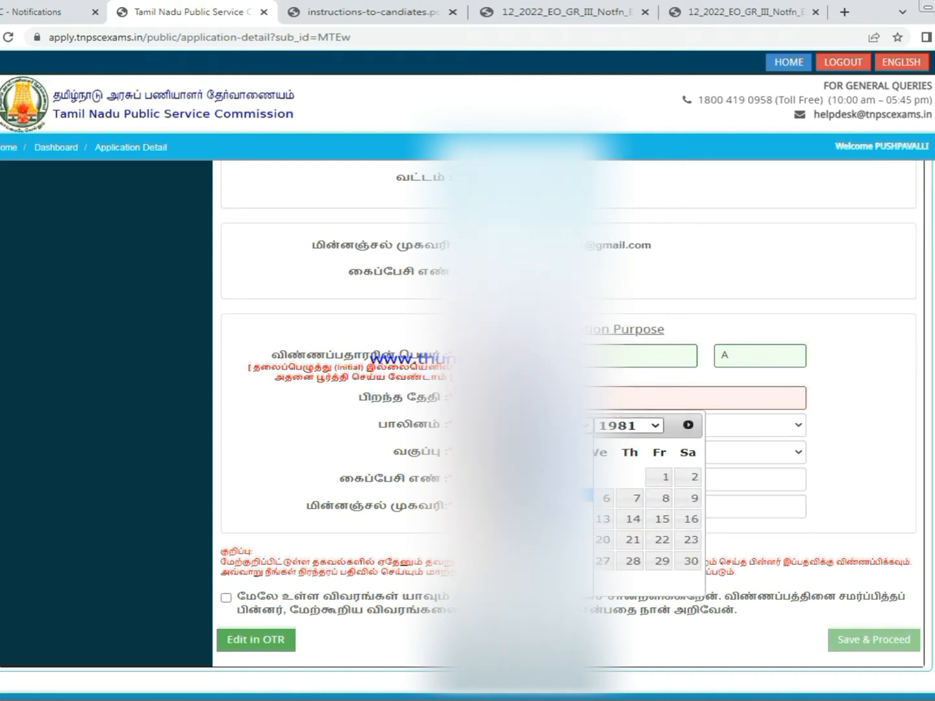
{"action": "left_click", "coordinate": [541, 519]}
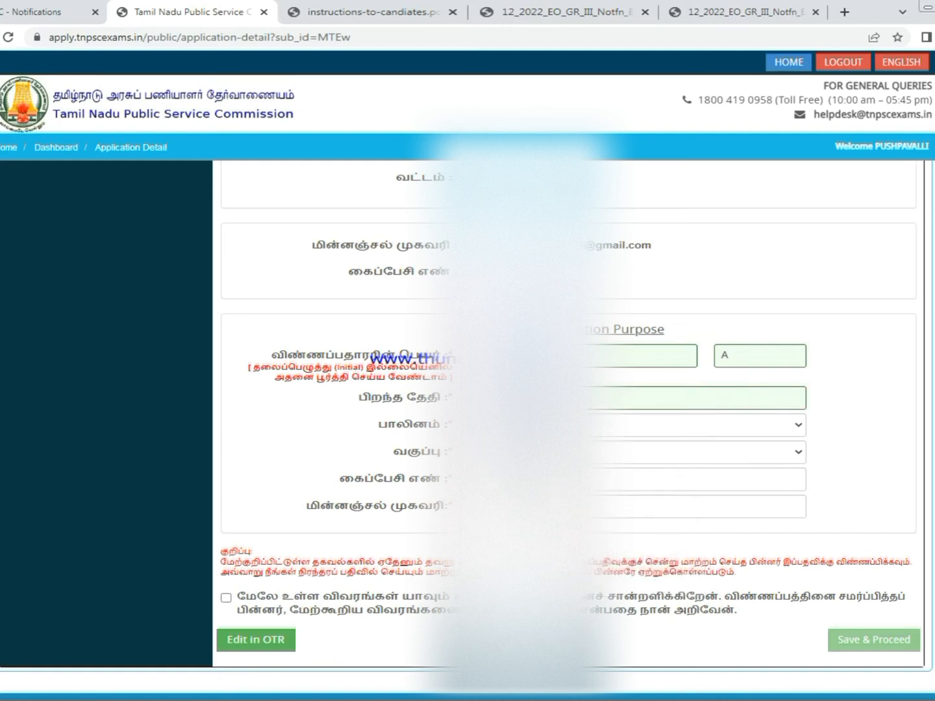
- Choose the applicant's gender and set the community to SC
{"action": "left_click", "coordinate": [539, 425]}
{"action": "left_click", "coordinate": [602, 456]}
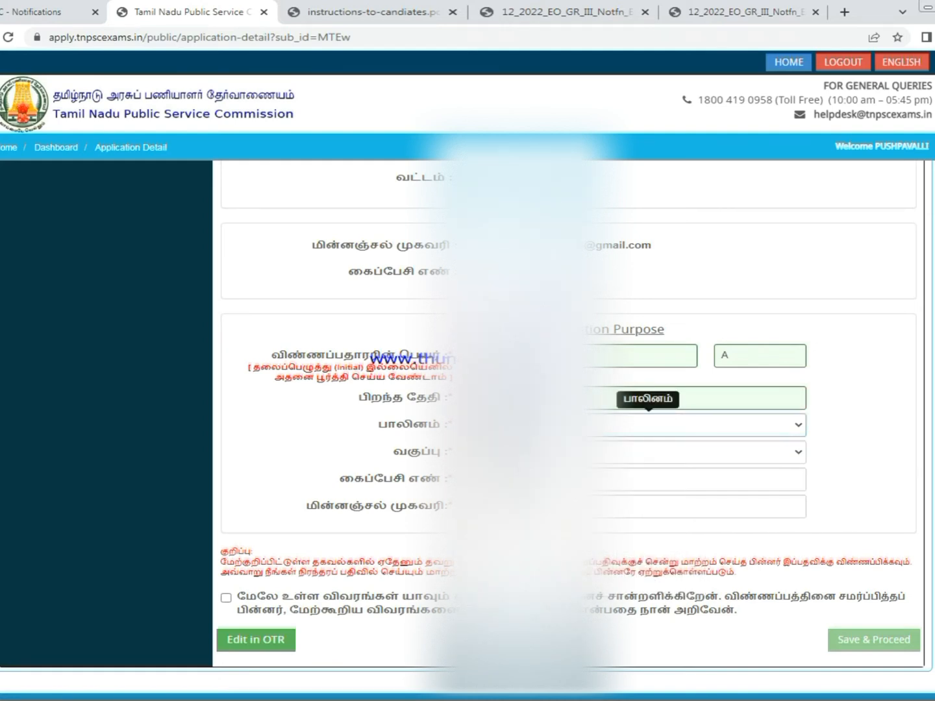
{"action": "left_click", "coordinate": [601, 453]}
{"action": "left_click", "coordinate": [604, 496]}
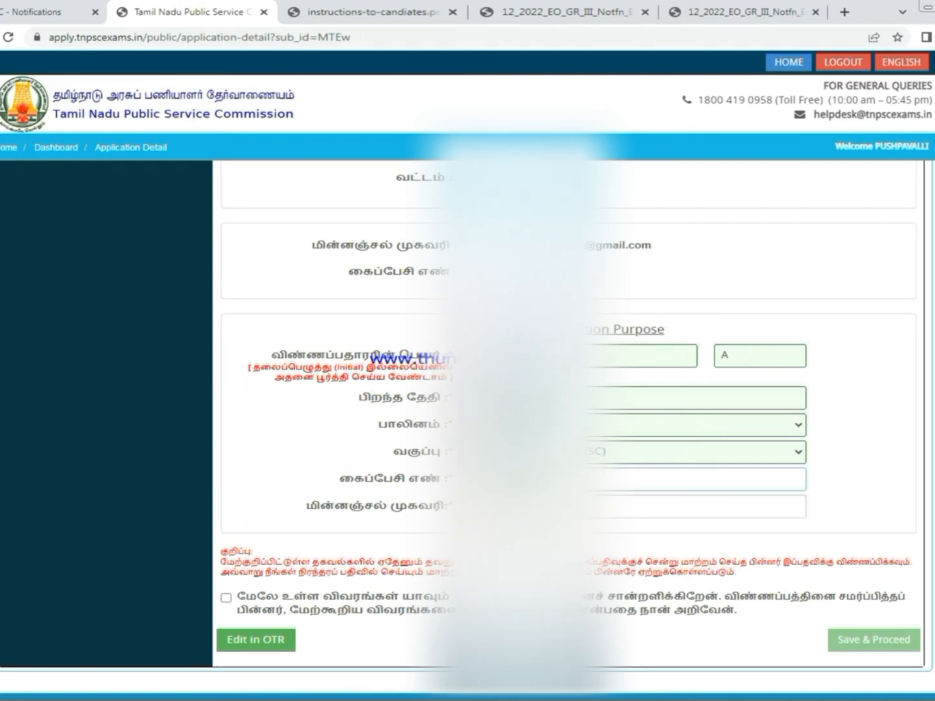
- Correct the e-mail address, accept the declaration, and save the applicant details
{"action": "left_click", "coordinate": [571, 505]}
{"action": "left_click", "coordinate": [687, 279]}
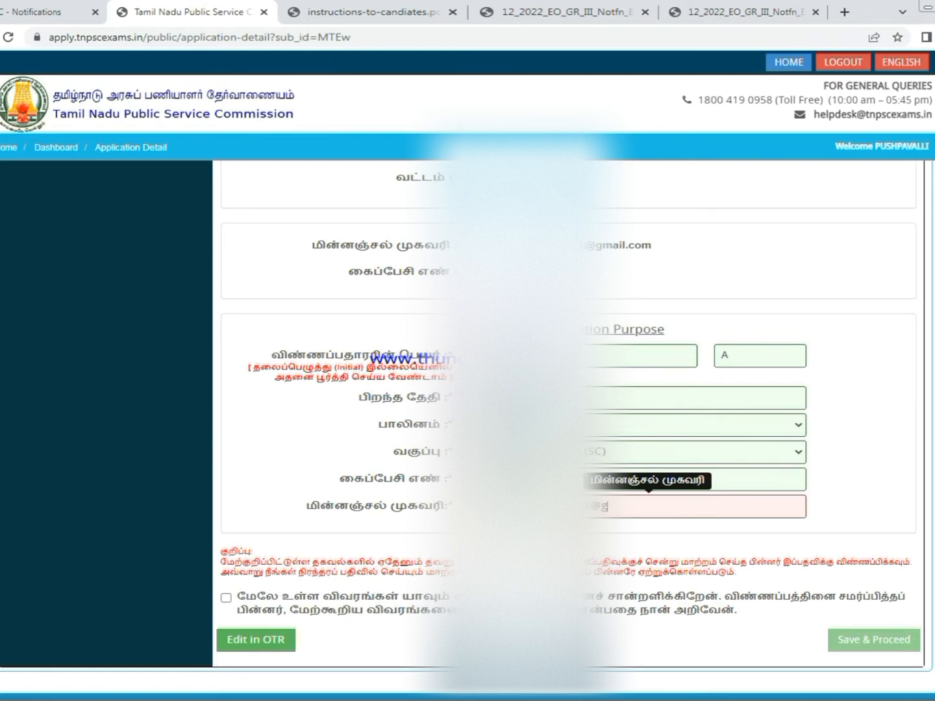
{"action": "type", "text": "cxom"}
{"action": "key", "text": "Left"}
{"action": "key", "text": "Left"}
{"action": "key", "text": "BackSpace"}
{"action": "left_click", "coordinate": [226, 598]}
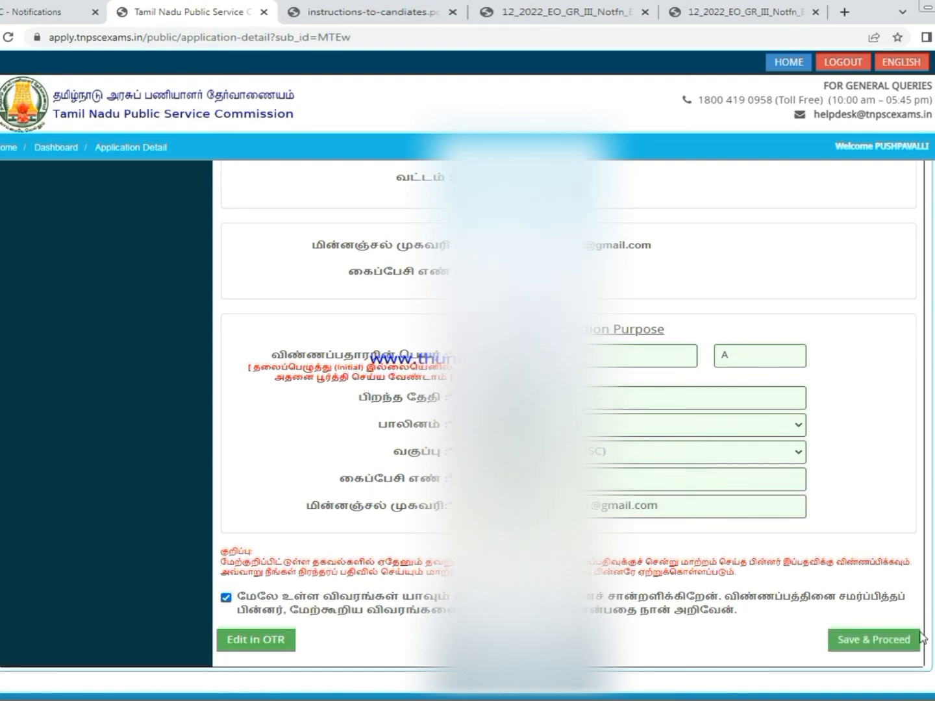
{"action": "left_click", "coordinate": [879, 642]}
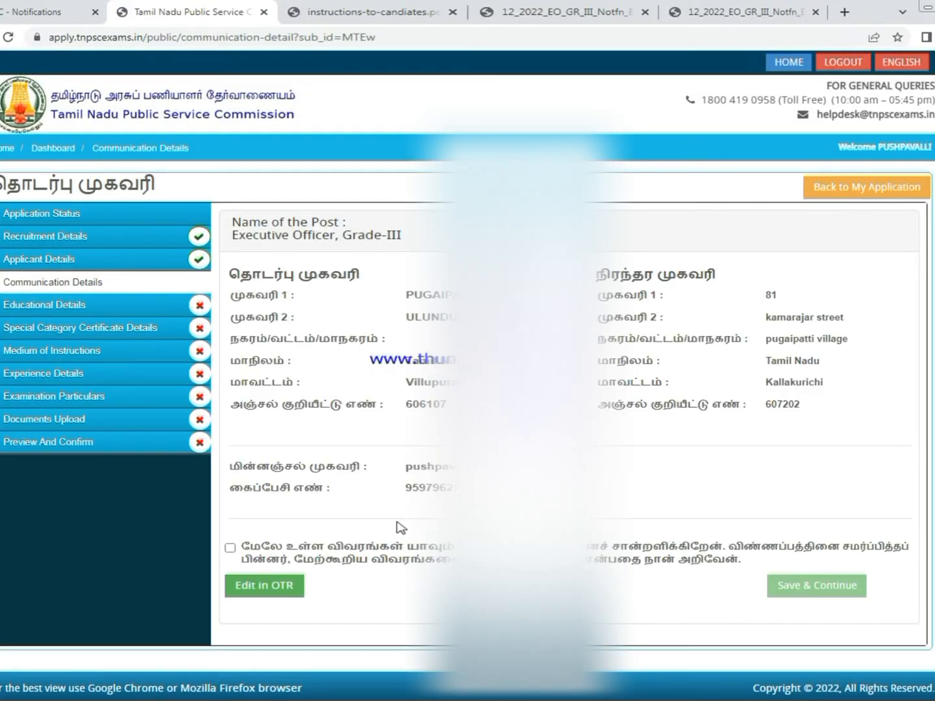
- Confirm the communication details, then set the SSLC result date and answer Yes for Tamil
{"action": "left_click", "coordinate": [230, 548]}
{"action": "left_click", "coordinate": [825, 587]}
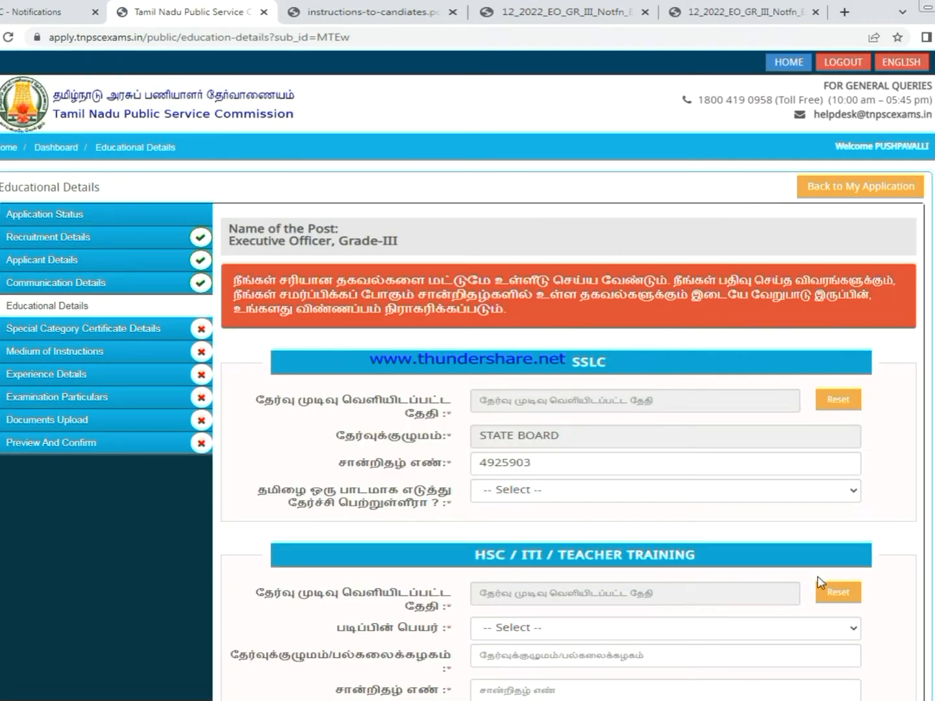
{"action": "left_click", "coordinate": [525, 394]}
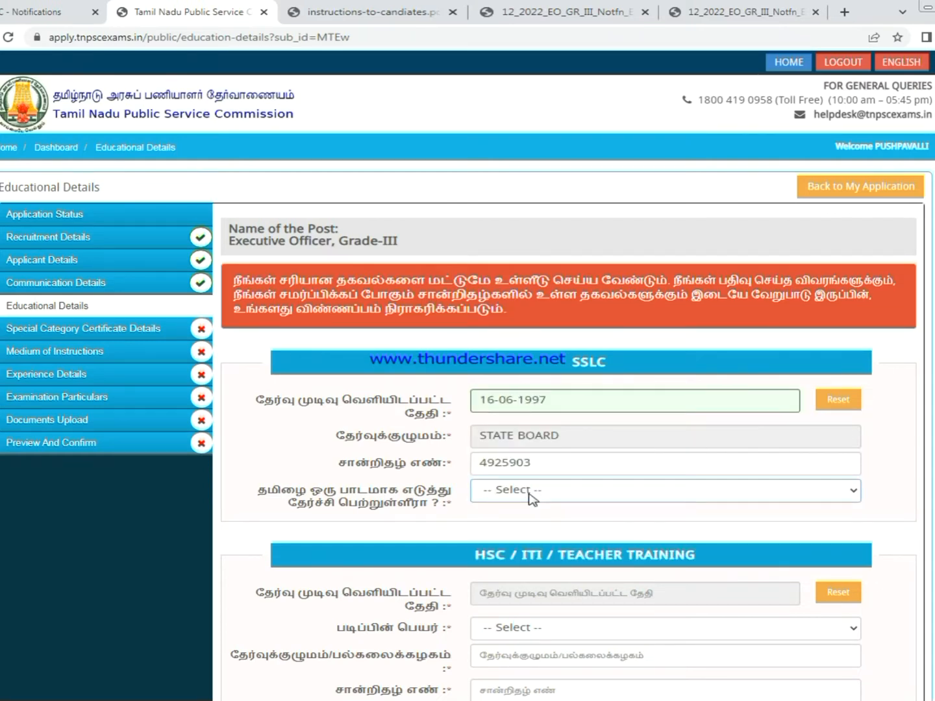
{"action": "left_click", "coordinate": [529, 496]}
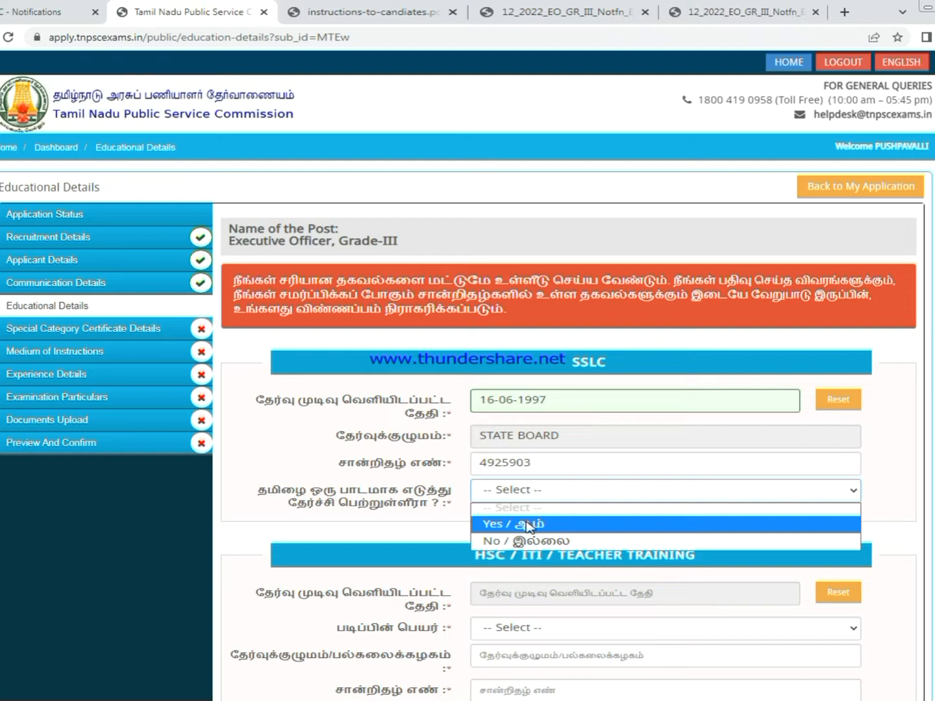
{"action": "left_click", "coordinate": [528, 525]}
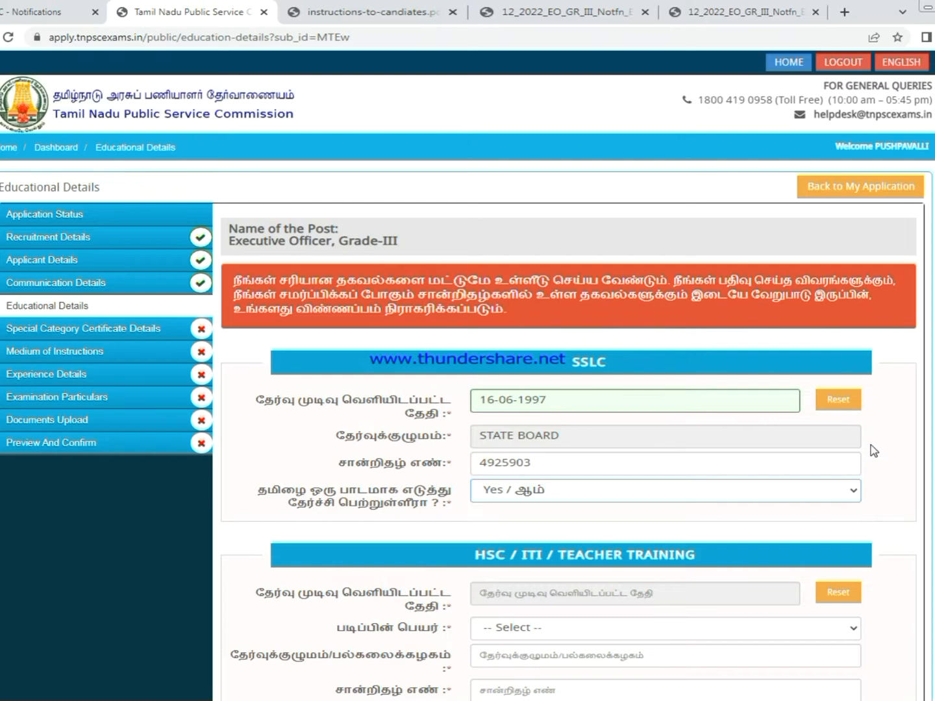
- Set the HSC result date to 16-05-2003
{"action": "scroll", "coordinate": [874, 450], "scroll_direction": "down", "scroll_amount": 4}
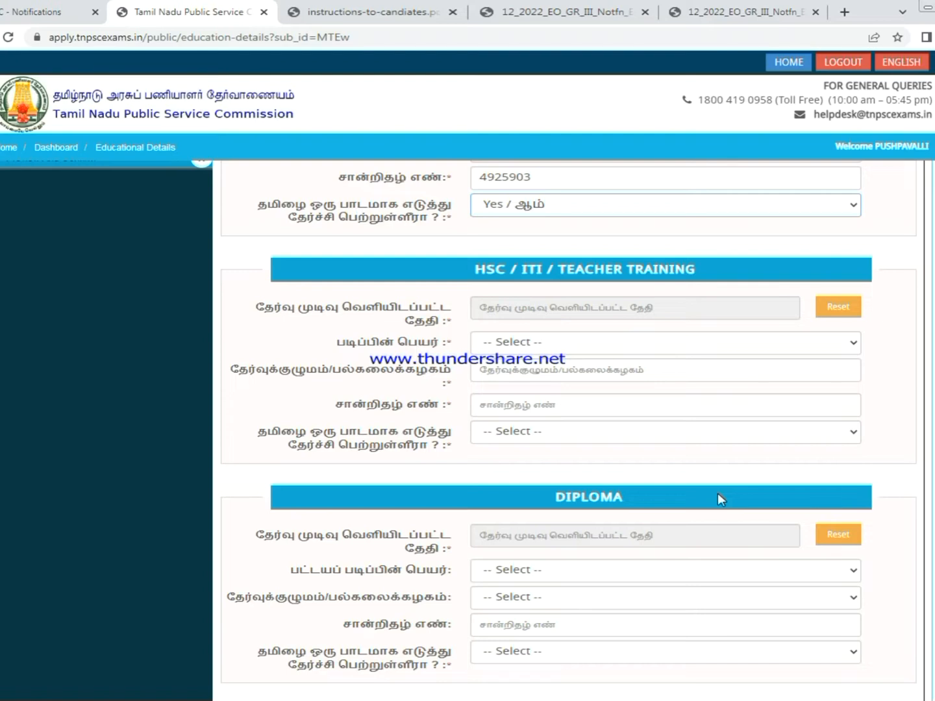
{"action": "left_click", "coordinate": [634, 305]}
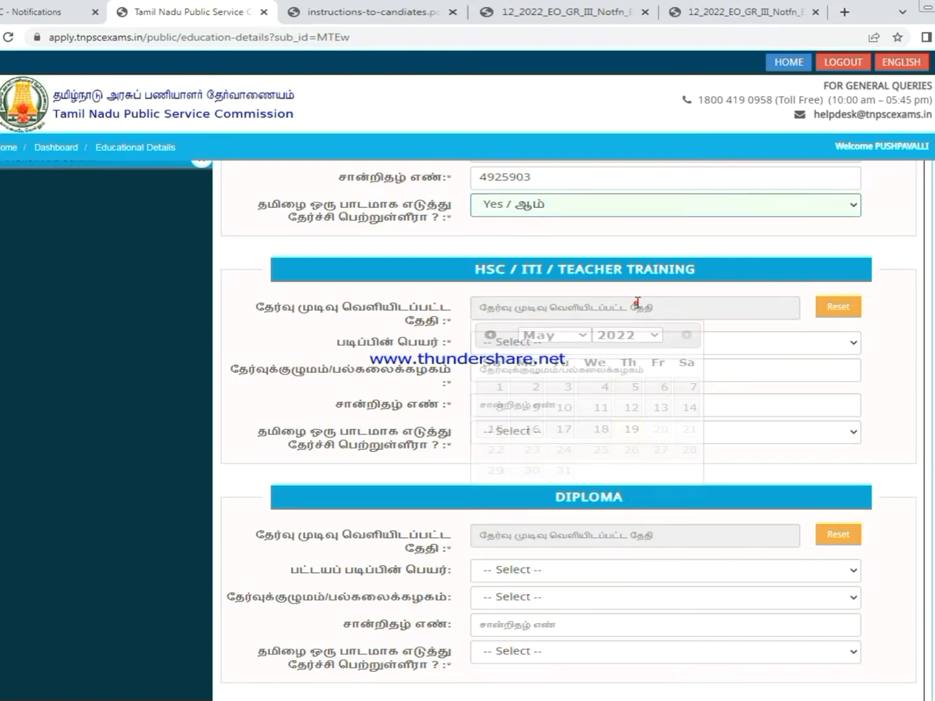
{"action": "left_click", "coordinate": [651, 334]}
{"action": "left_click", "coordinate": [621, 351]}
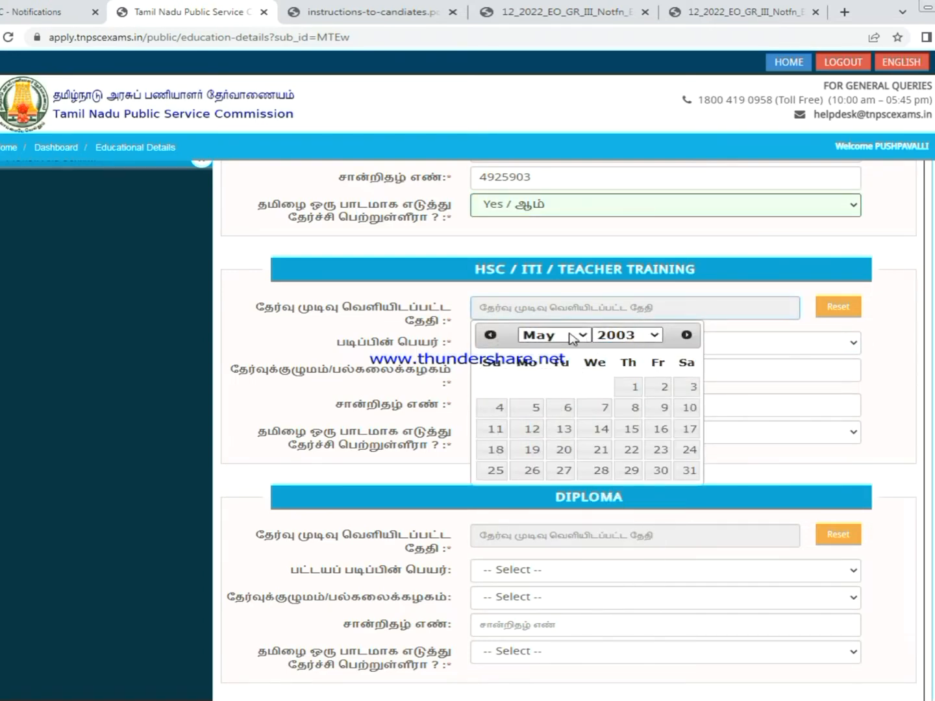
{"action": "left_click", "coordinate": [572, 335]}
{"action": "left_click", "coordinate": [558, 403]}
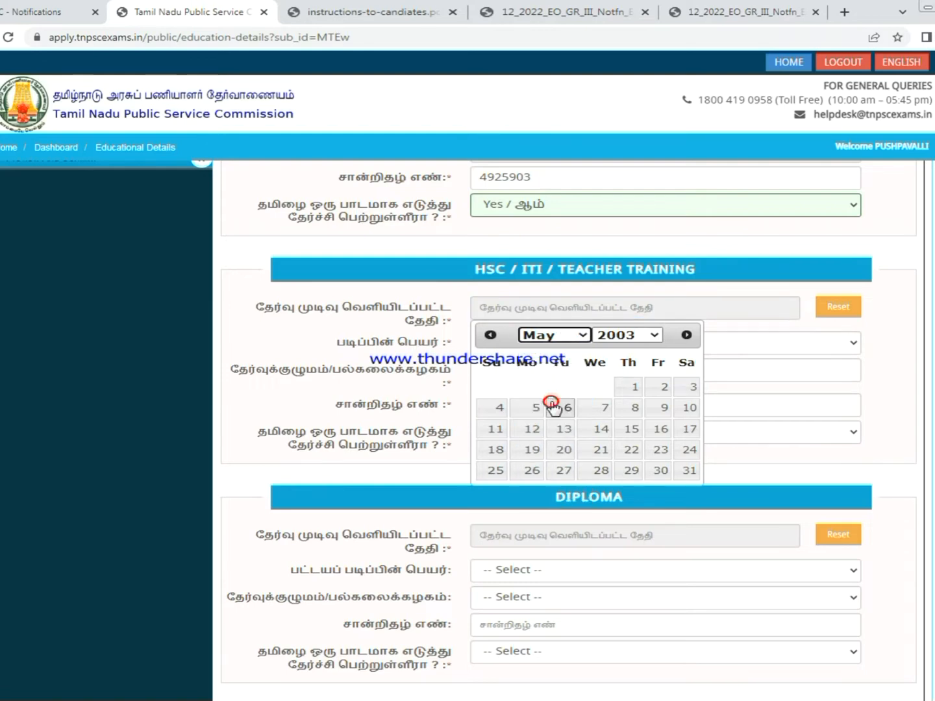
{"action": "left_click", "coordinate": [660, 430]}
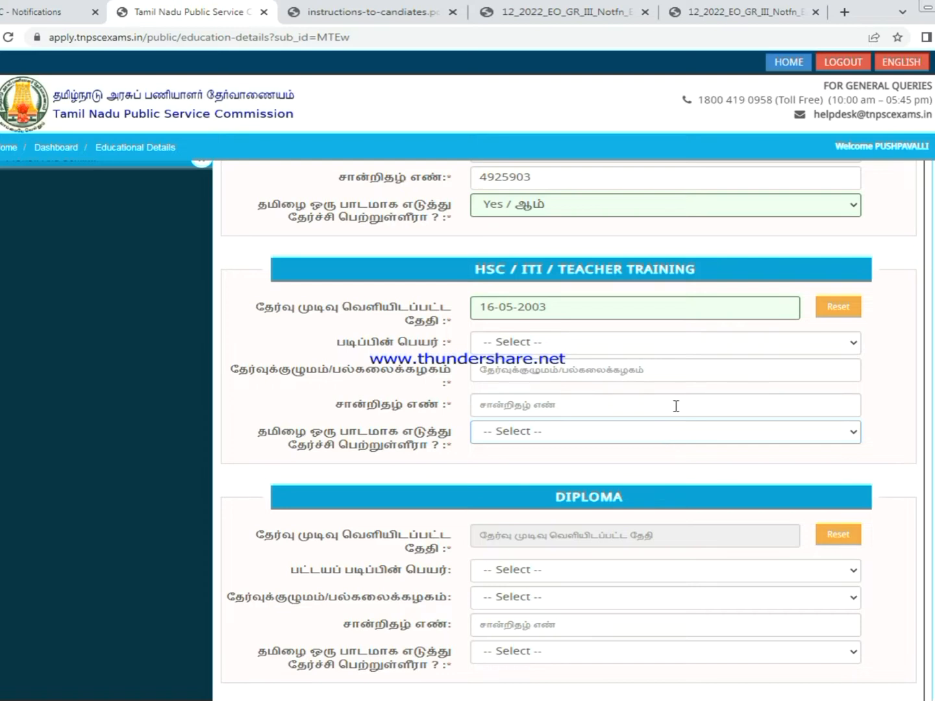
- Give HSC the HSC/SENIOR SECONDARY course, STATE BOARD OF TAMILNADU board, the certificate number, and Tamil=Yes
{"action": "left_click", "coordinate": [556, 344]}
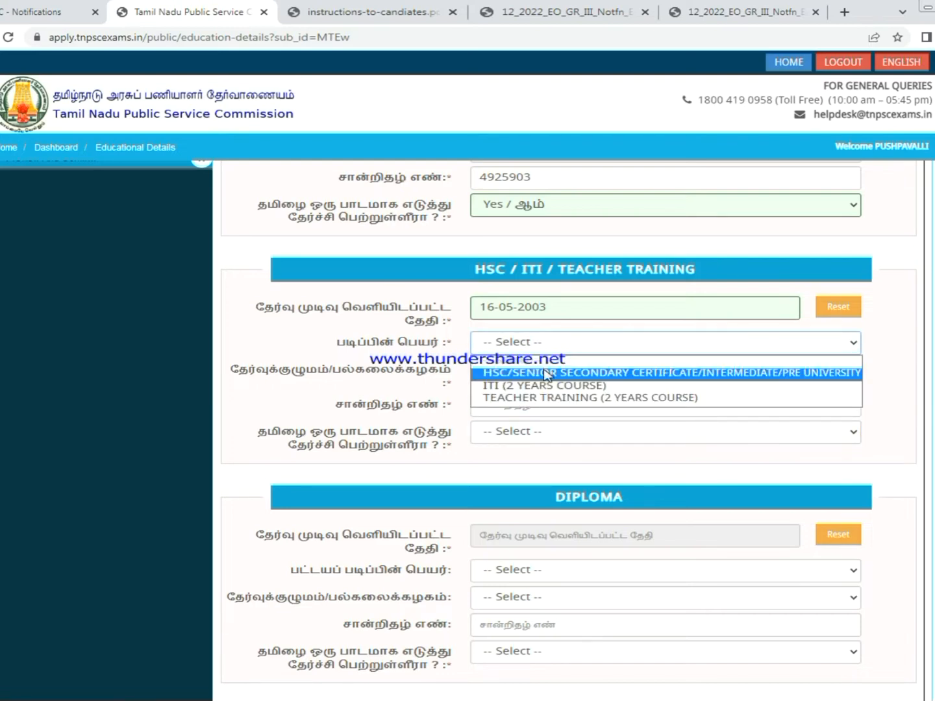
{"action": "left_click", "coordinate": [549, 373]}
{"action": "left_click", "coordinate": [553, 372]}
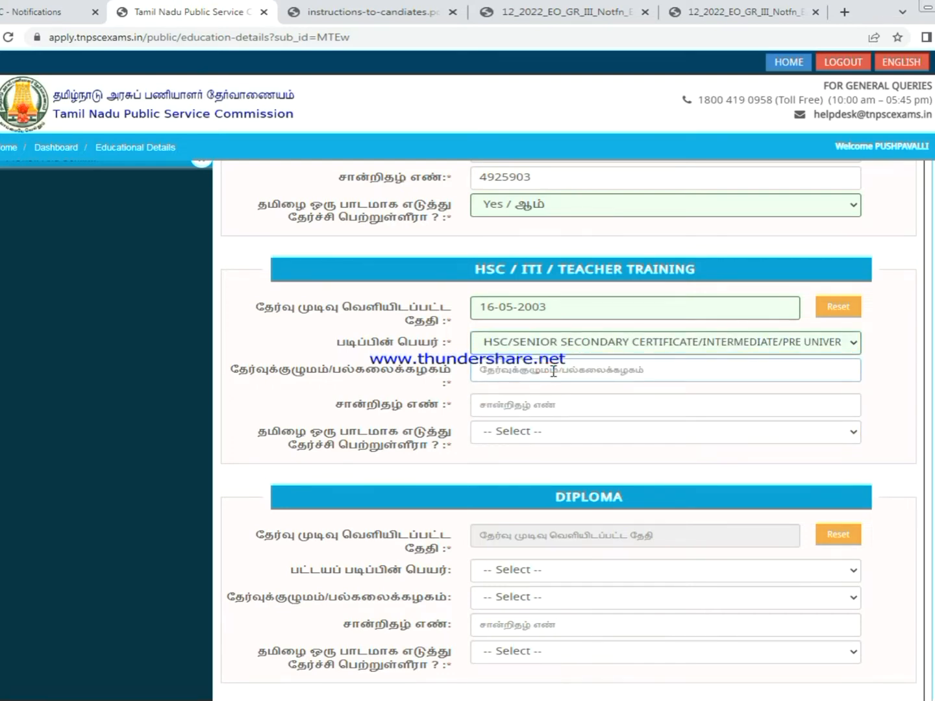
{"action": "type", "text": "S"}
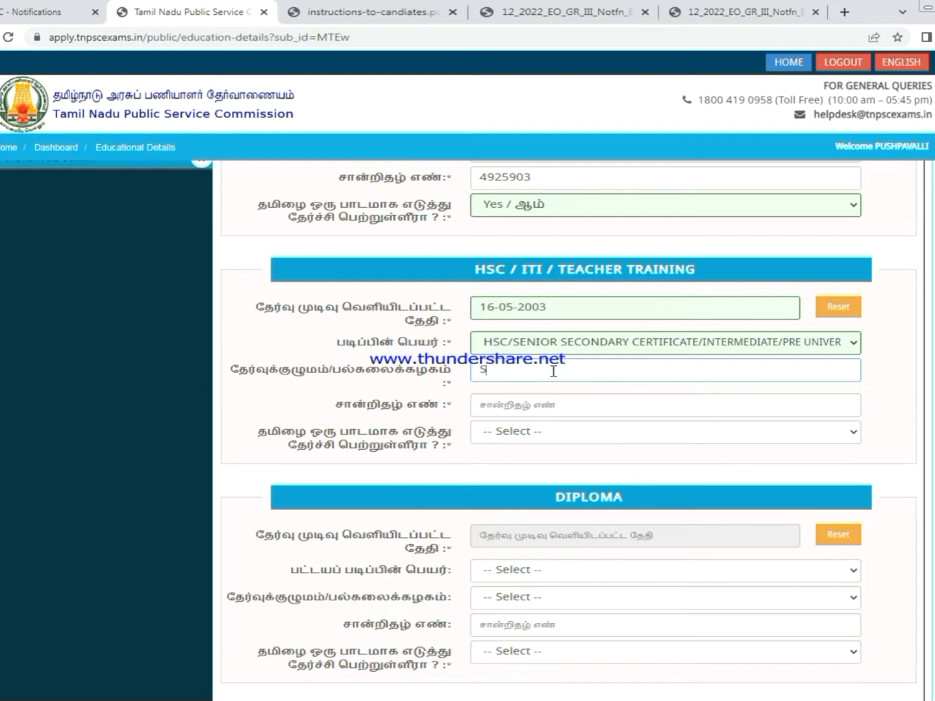
{"action": "type", "text": "TATE BOARD OF TAMILNAD"}
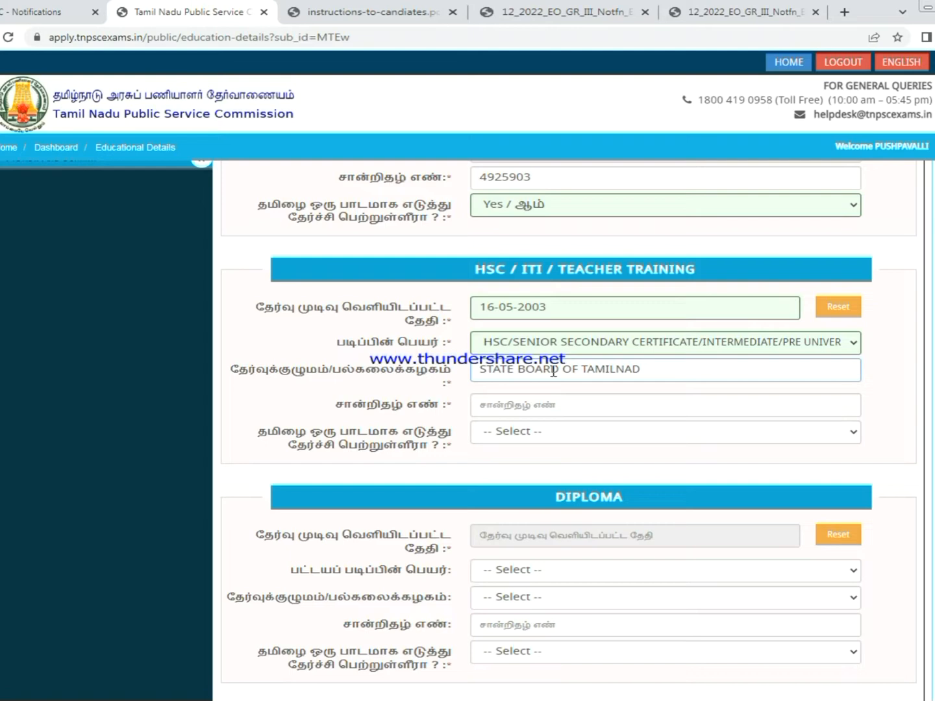
{"action": "type", "text": "U"}
{"action": "left_click", "coordinate": [545, 406]}
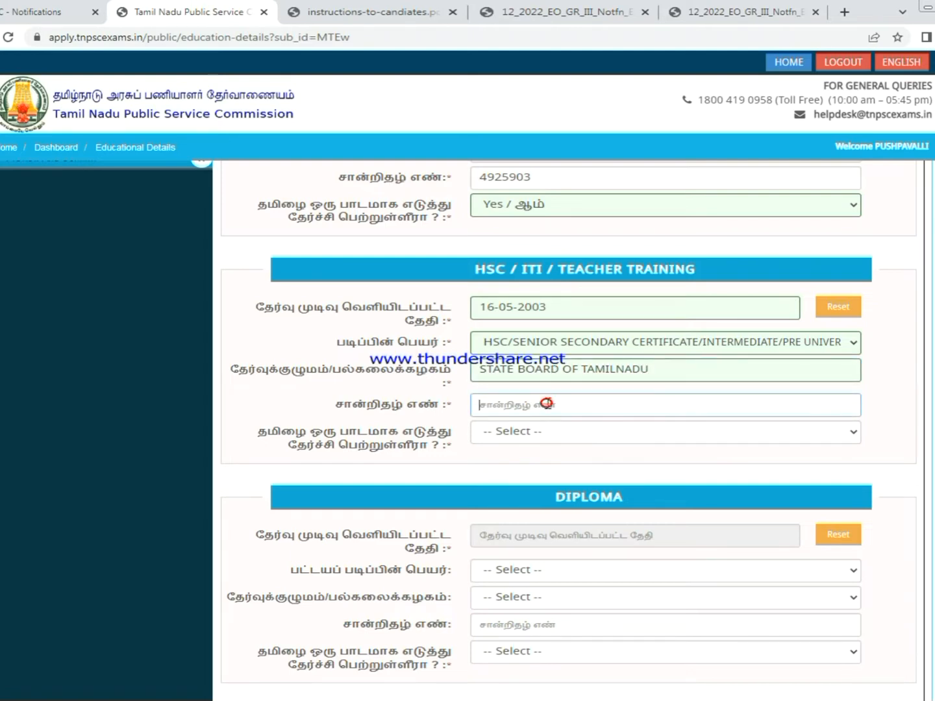
{"action": "left_click", "coordinate": [574, 439]}
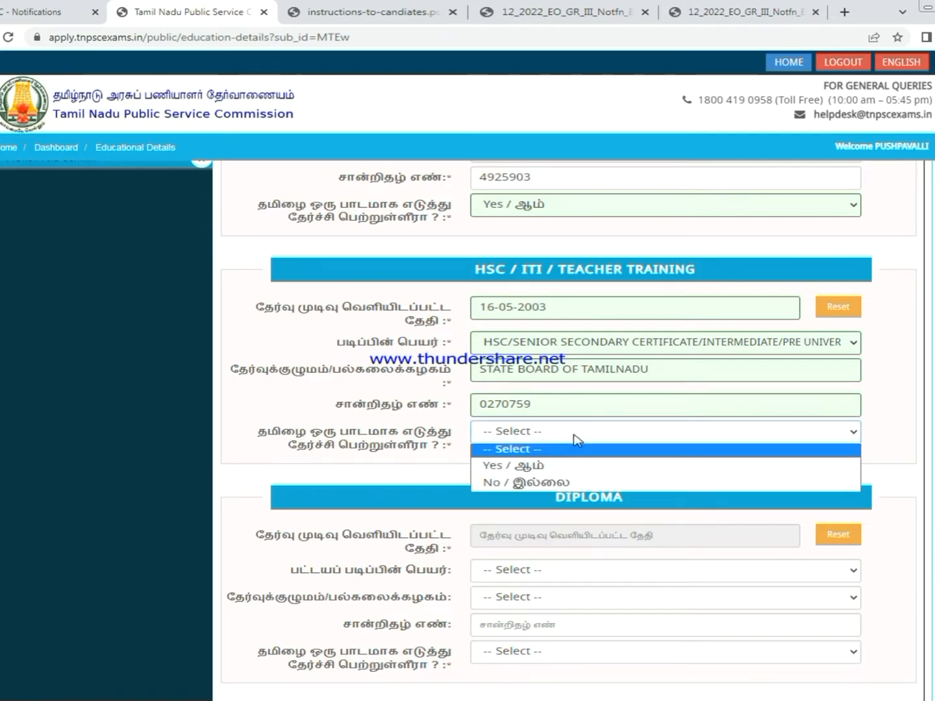
{"action": "left_click", "coordinate": [520, 465]}
{"action": "scroll", "coordinate": [793, 464], "scroll_direction": "down", "scroll_amount": 3}
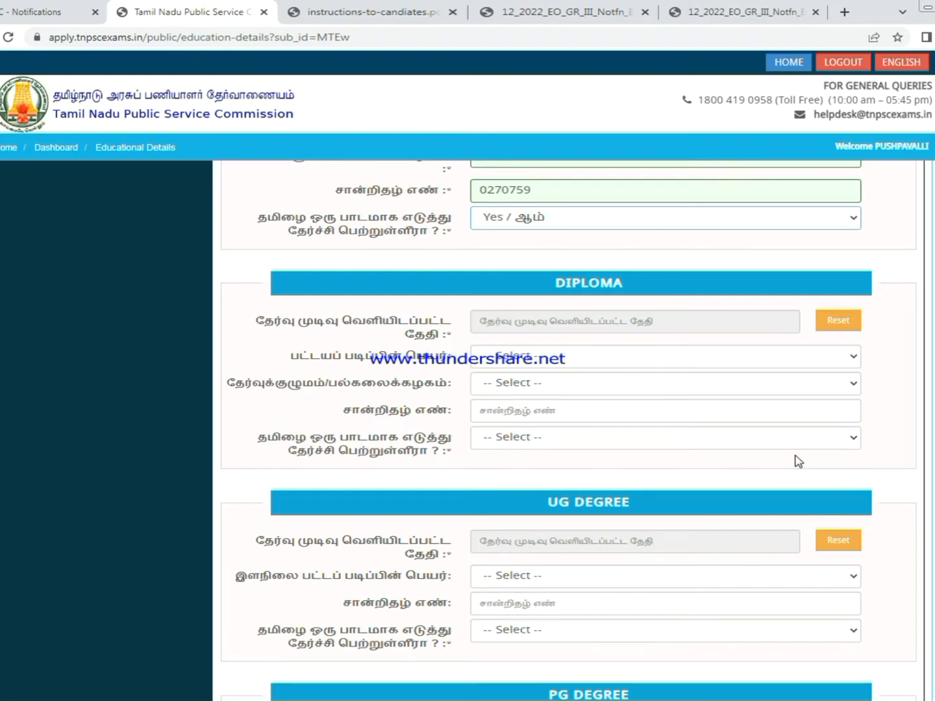
- Set the UG degree result date to 16-10-2009
{"action": "scroll", "coordinate": [798, 461], "scroll_direction": "down", "scroll_amount": 4}
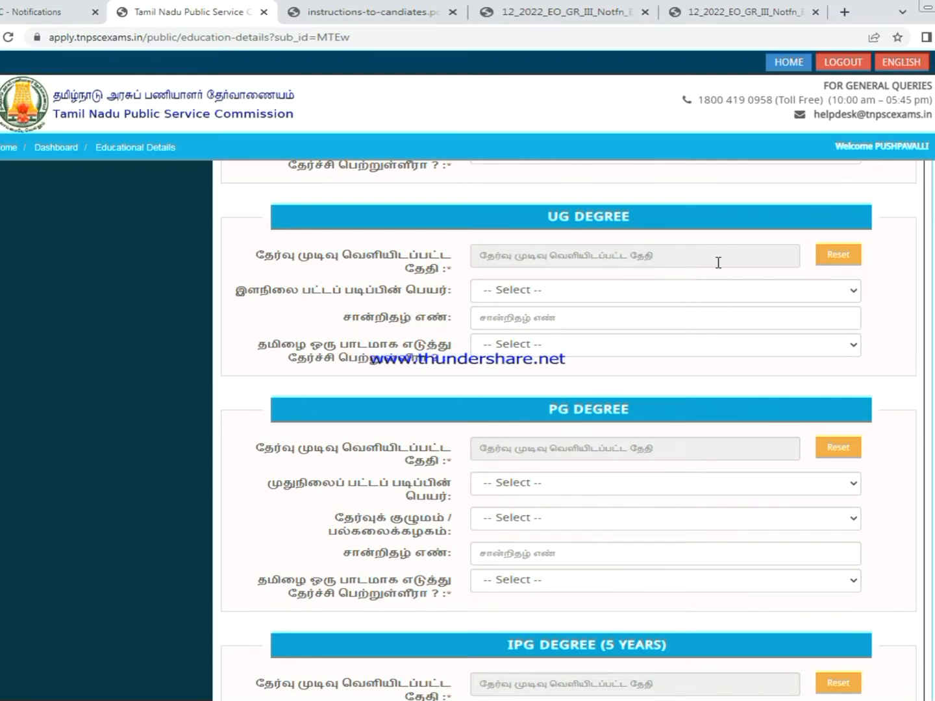
{"action": "left_click", "coordinate": [718, 262]}
{"action": "left_click", "coordinate": [625, 284]}
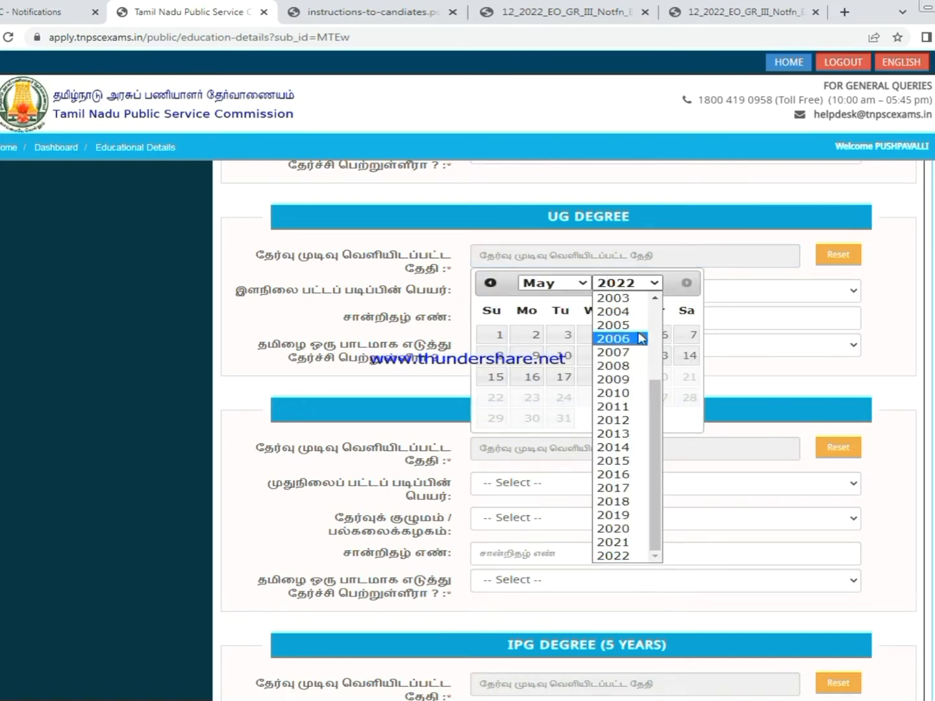
{"action": "left_click", "coordinate": [645, 380]}
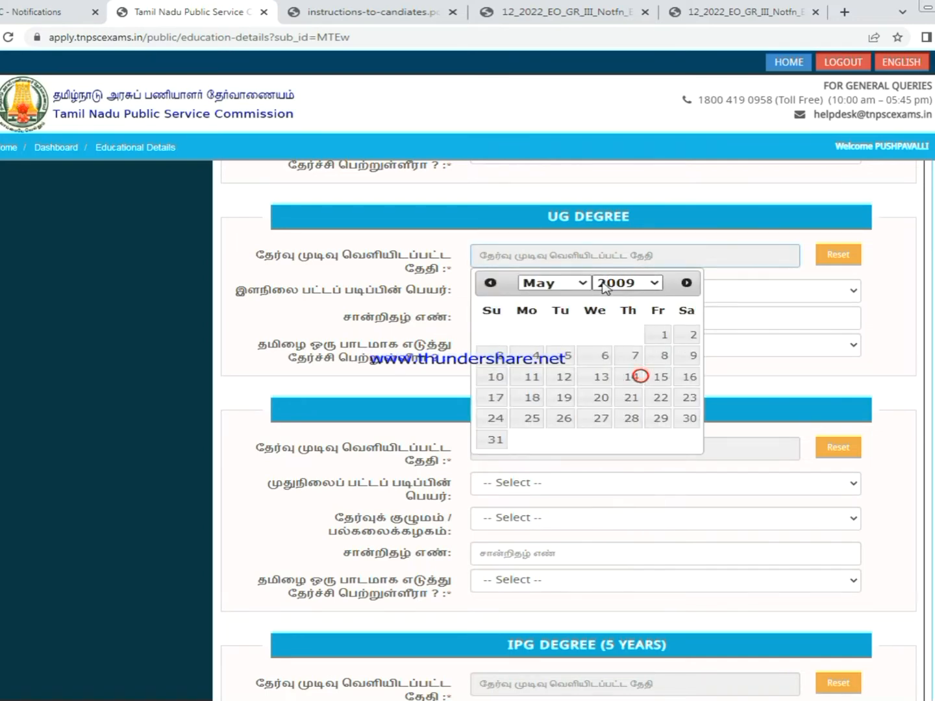
{"action": "left_click", "coordinate": [552, 285]}
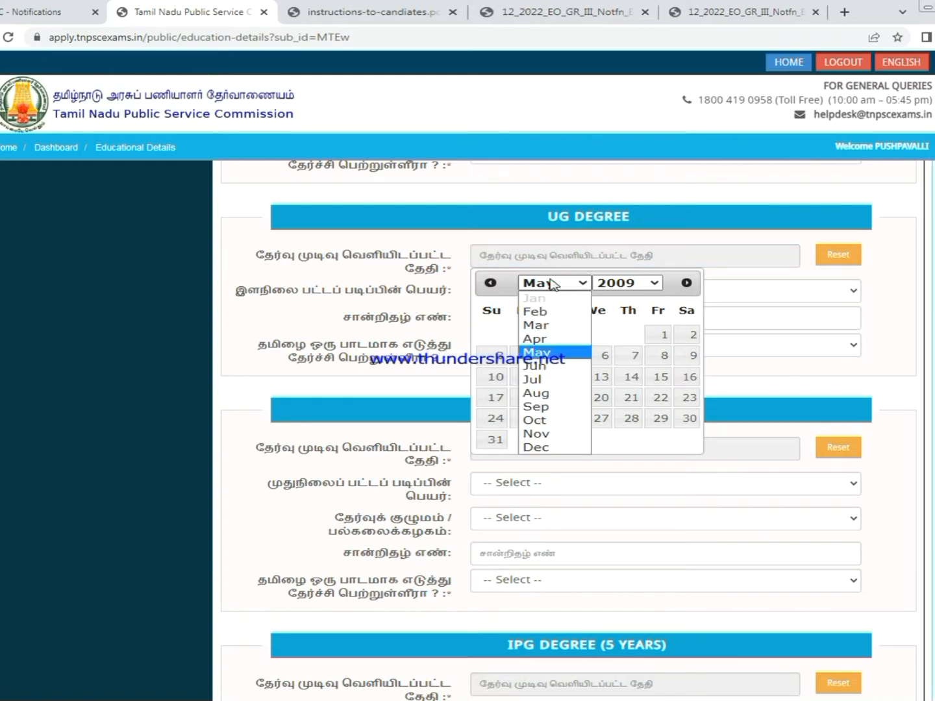
{"action": "left_click", "coordinate": [549, 420]}
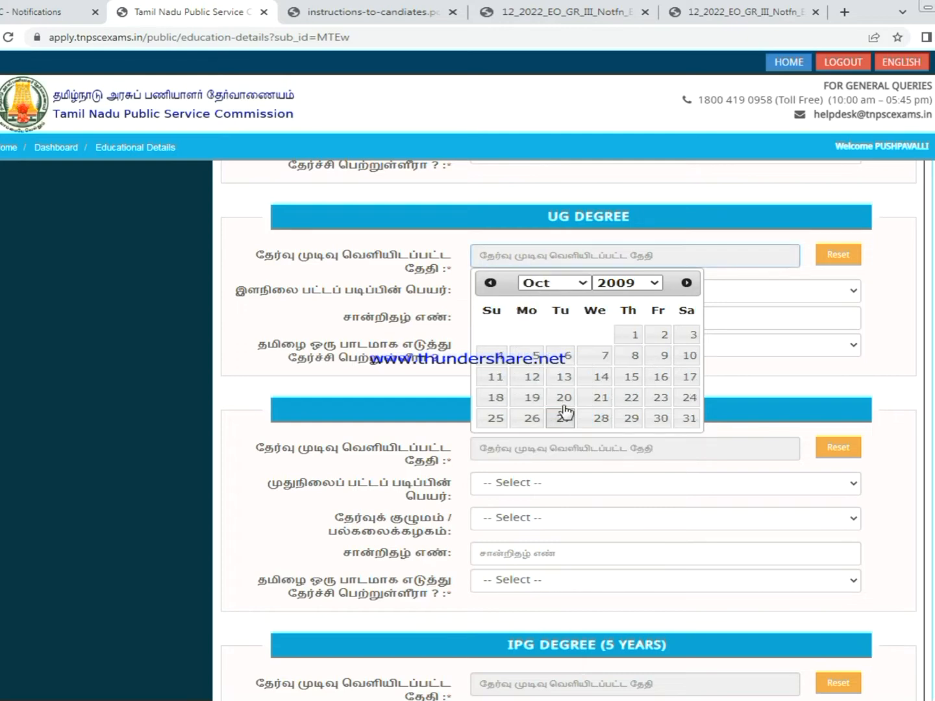
{"action": "left_click", "coordinate": [660, 380]}
- Open the UG degree name choices and answer the UG Tamil-subject question
{"action": "left_click", "coordinate": [558, 291]}
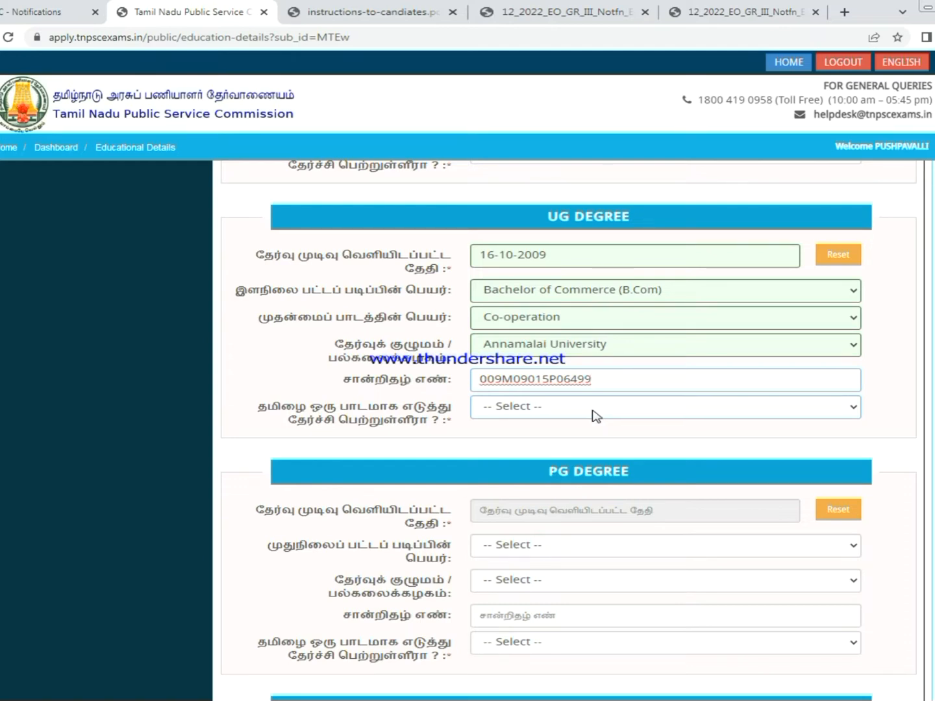
{"action": "left_click", "coordinate": [594, 415]}
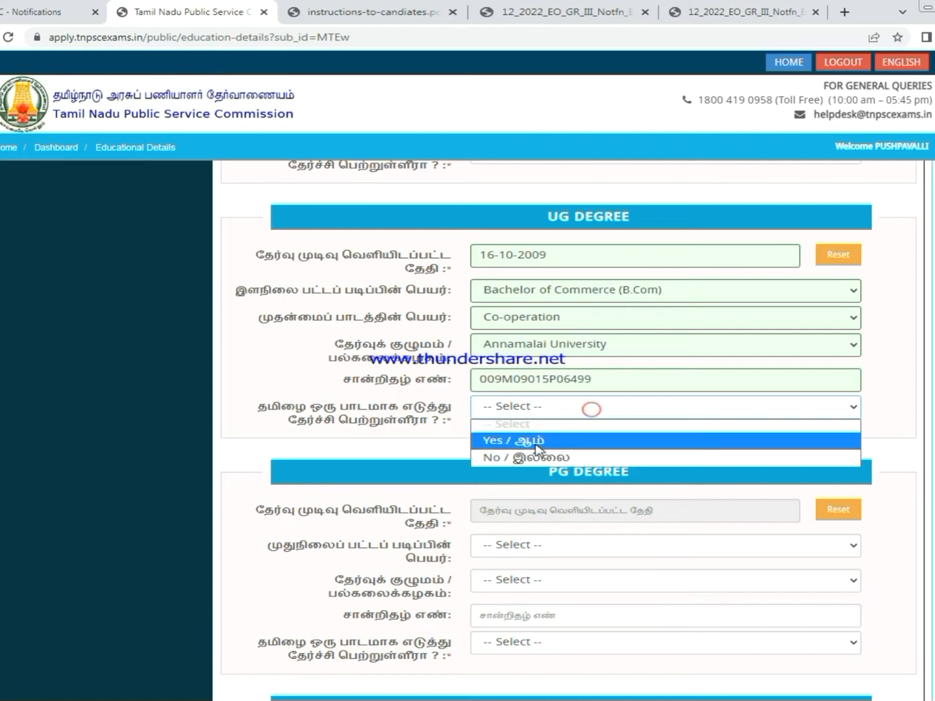
{"action": "left_click", "coordinate": [529, 453]}
{"action": "scroll", "coordinate": [632, 427], "scroll_direction": "down", "scroll_amount": 3}
{"action": "scroll", "coordinate": [632, 427], "scroll_direction": "down", "scroll_amount": 6}
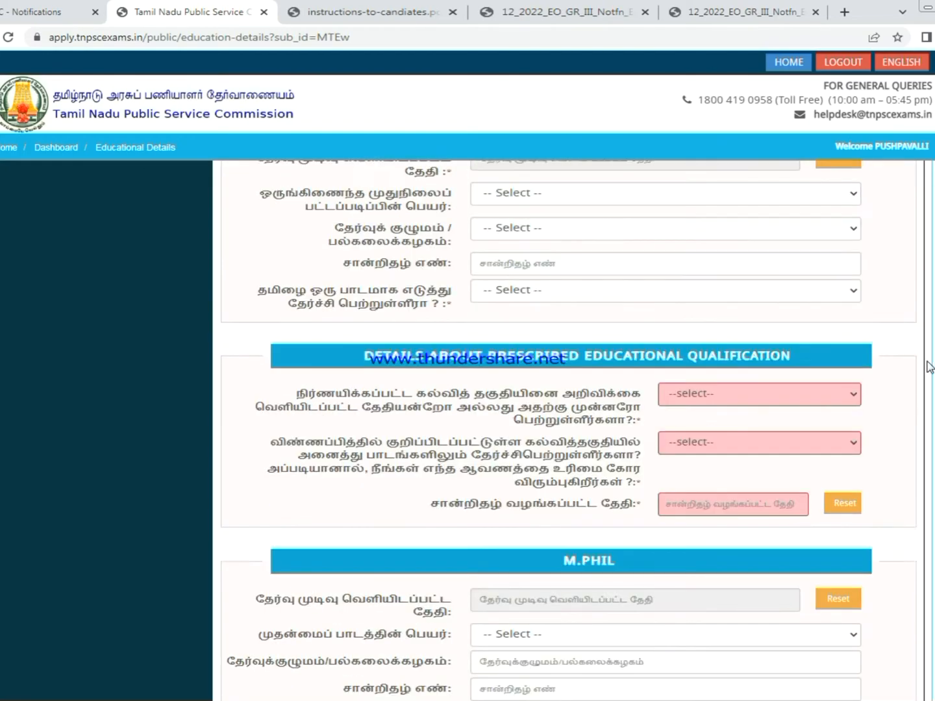
{"action": "scroll", "coordinate": [929, 369], "scroll_direction": "up", "scroll_amount": 8}
{"action": "scroll", "coordinate": [929, 368], "scroll_direction": "up", "scroll_amount": 10}
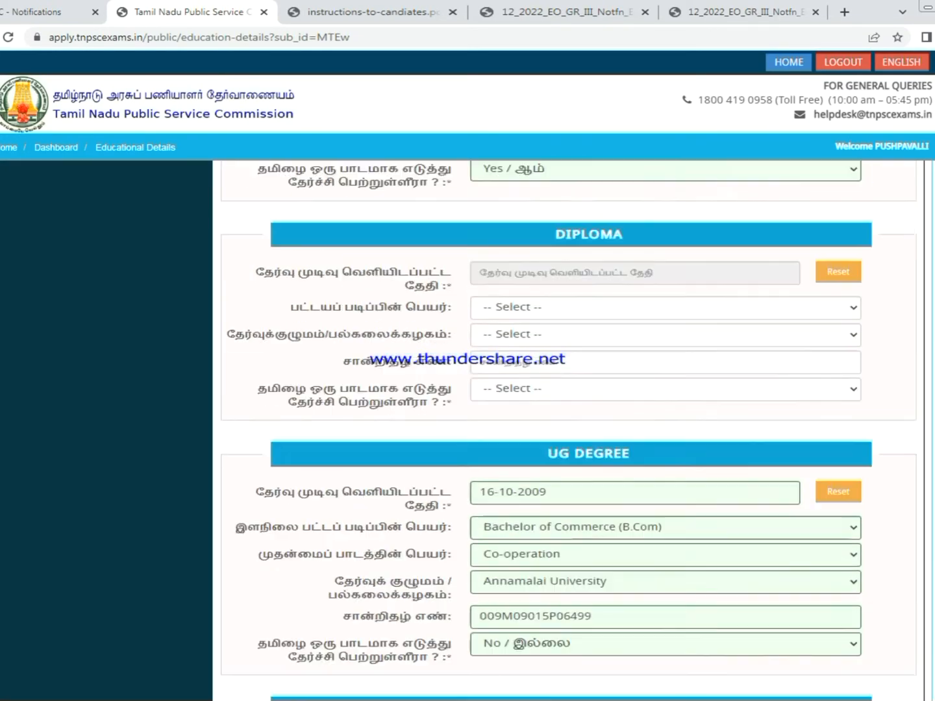
{"action": "scroll", "coordinate": [928, 368], "scroll_direction": "down", "scroll_amount": 2}
{"action": "scroll", "coordinate": [654, 306], "scroll_direction": "up", "scroll_amount": 4}
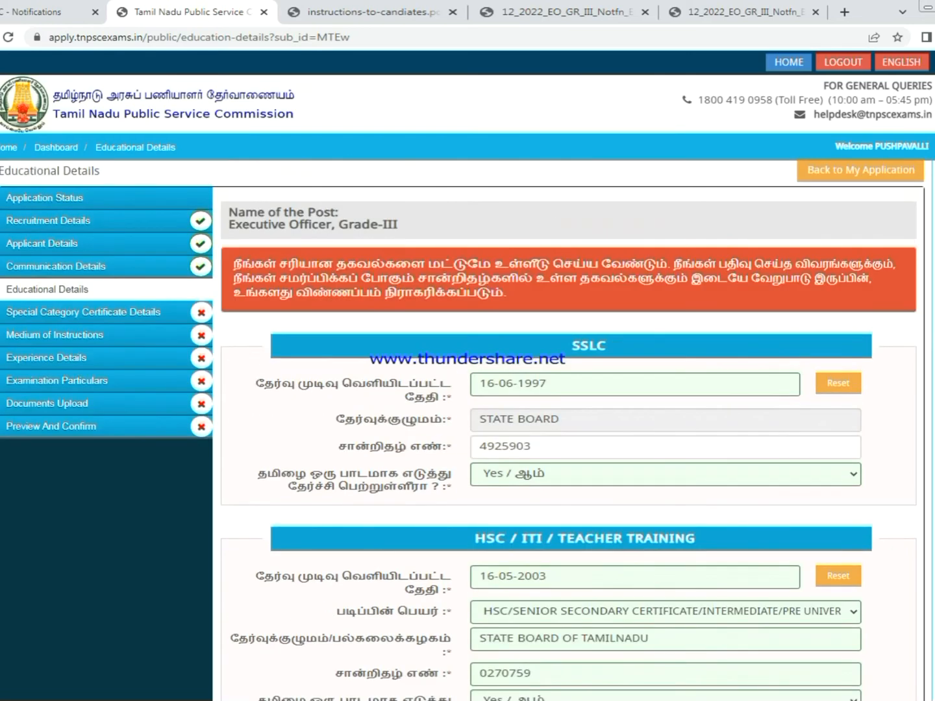
{"action": "scroll", "coordinate": [653, 307], "scroll_direction": "down", "scroll_amount": 3}
{"action": "scroll", "coordinate": [542, 263], "scroll_direction": "down", "scroll_amount": 3}
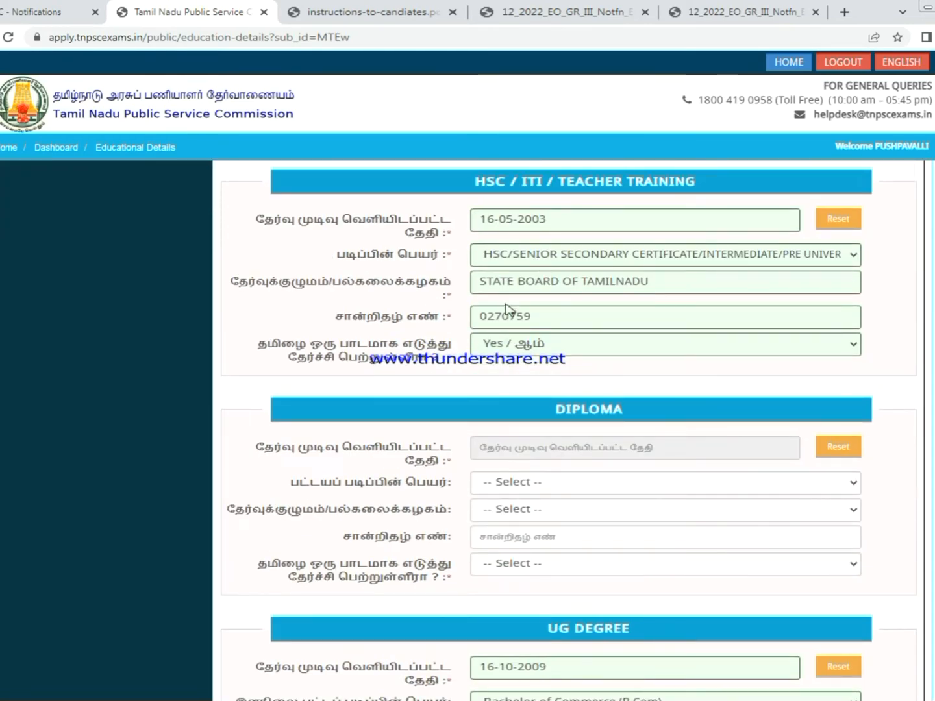
{"action": "scroll", "coordinate": [574, 317], "scroll_direction": "down", "scroll_amount": 3}
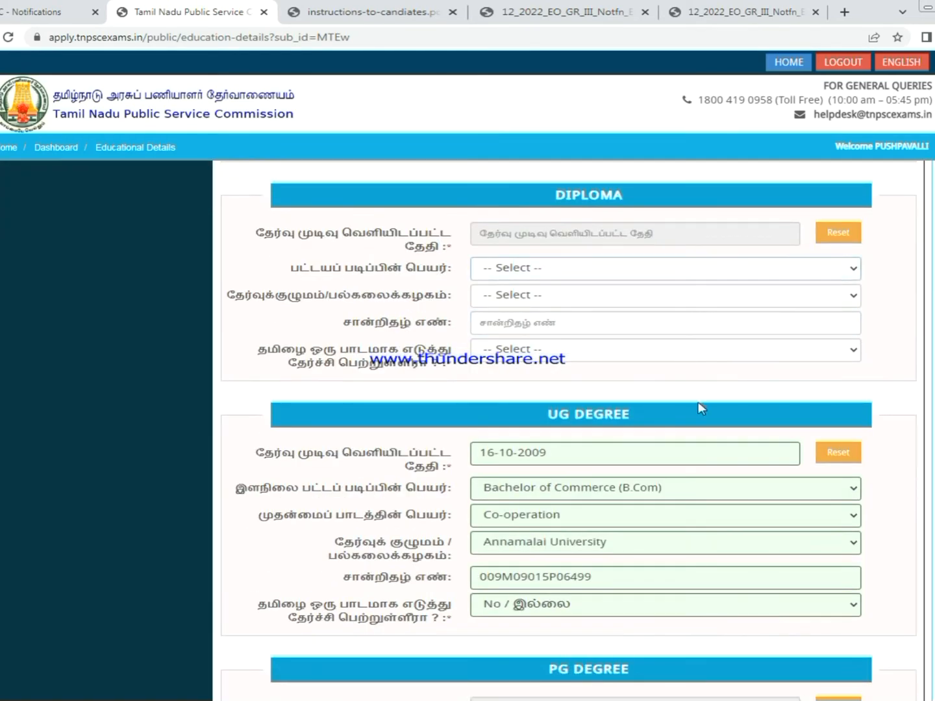
{"action": "scroll", "coordinate": [577, 377], "scroll_direction": "down", "scroll_amount": 5}
{"action": "scroll", "coordinate": [575, 354], "scroll_direction": "down", "scroll_amount": 6}
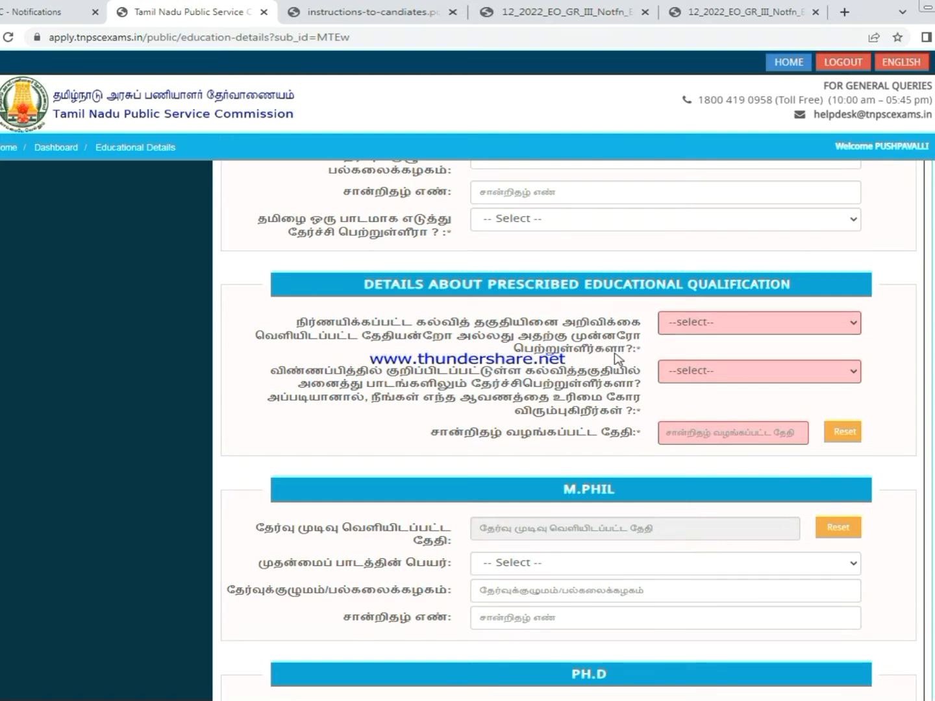
- Answer Yes to holding the qualification by the notification date and claim Provisional Degree
{"action": "left_click", "coordinate": [718, 323]}
{"action": "left_click", "coordinate": [693, 353]}
{"action": "left_click", "coordinate": [694, 378]}
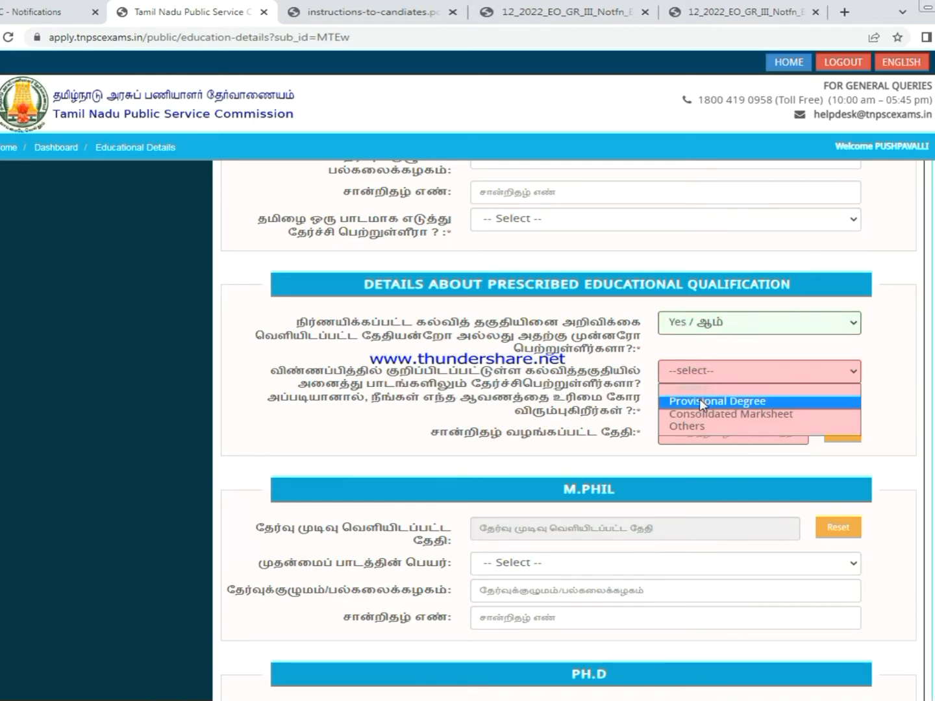
{"action": "left_click", "coordinate": [700, 400]}
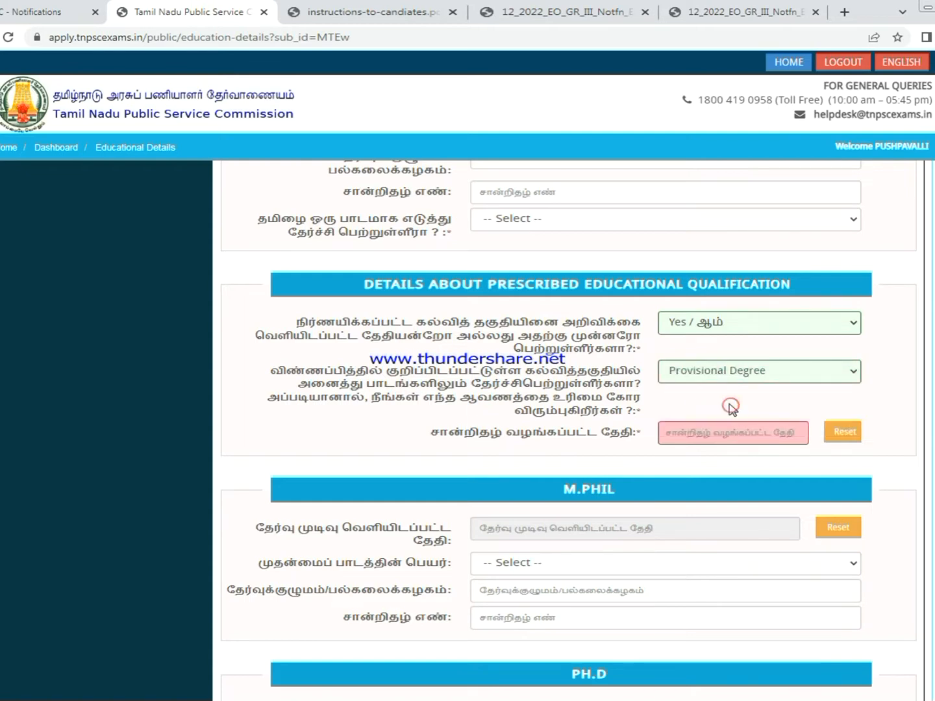
- Set the provisional degree certificate date to 16-10-2009
{"action": "left_click", "coordinate": [716, 435]}
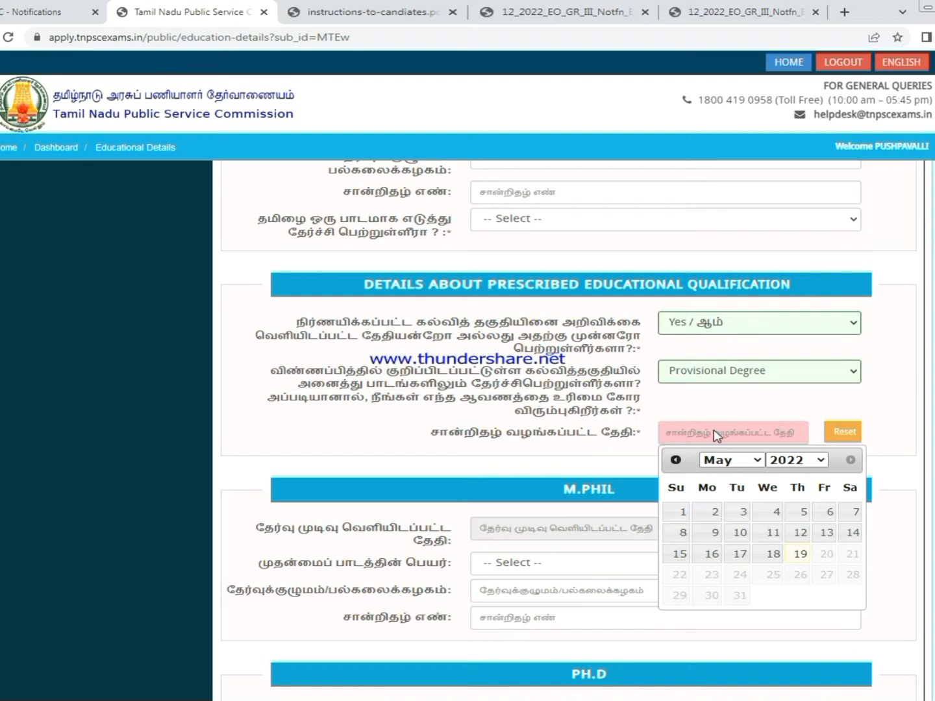
{"action": "left_click", "coordinate": [787, 462]}
{"action": "left_click", "coordinate": [800, 268]}
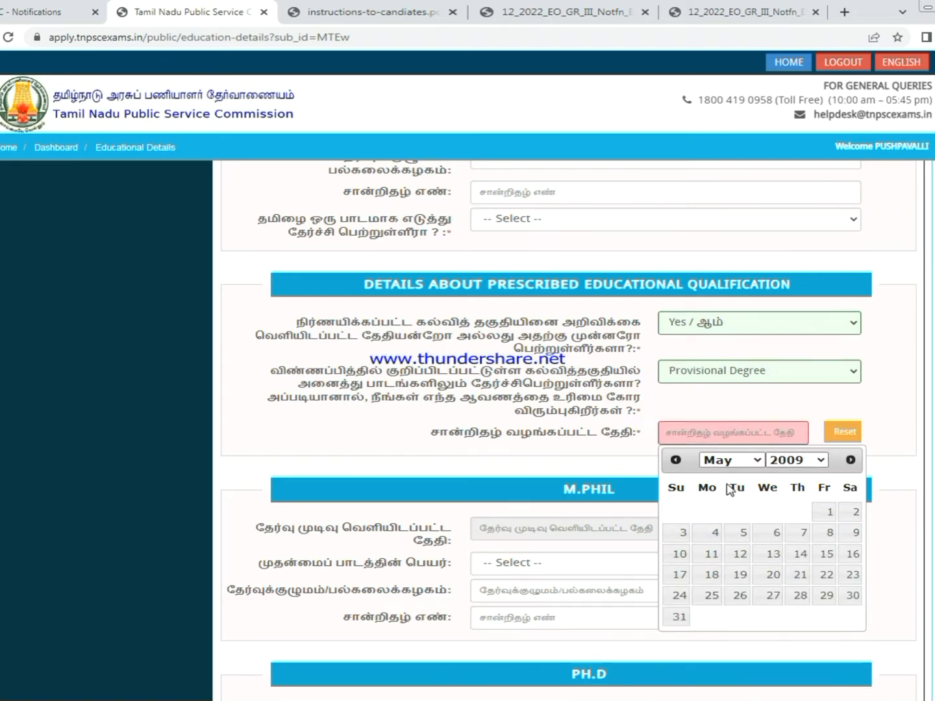
{"action": "left_click", "coordinate": [728, 463]}
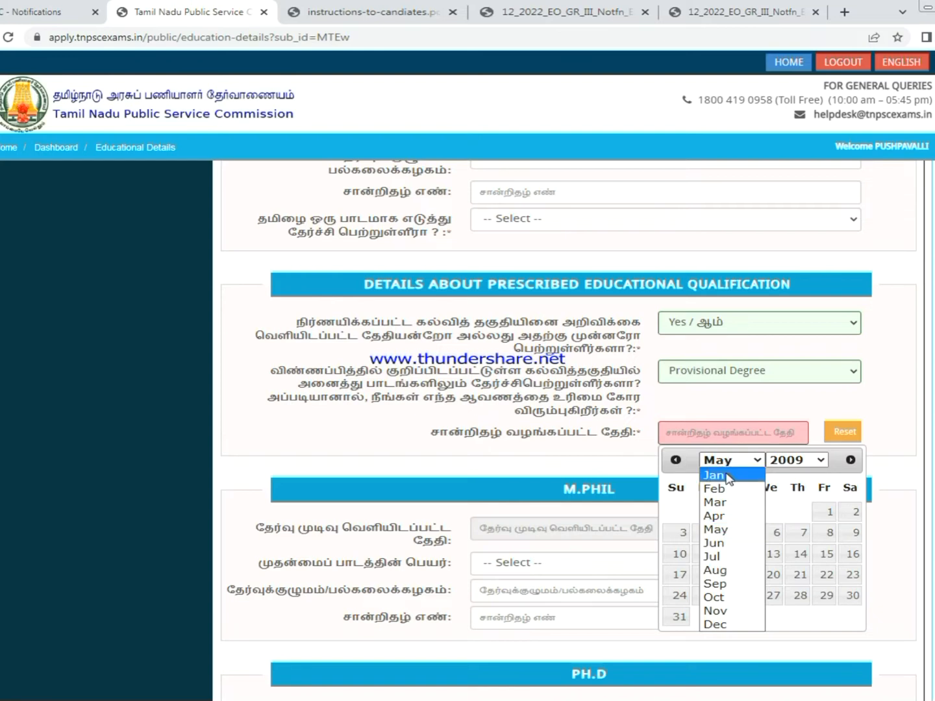
{"action": "left_click", "coordinate": [718, 597]}
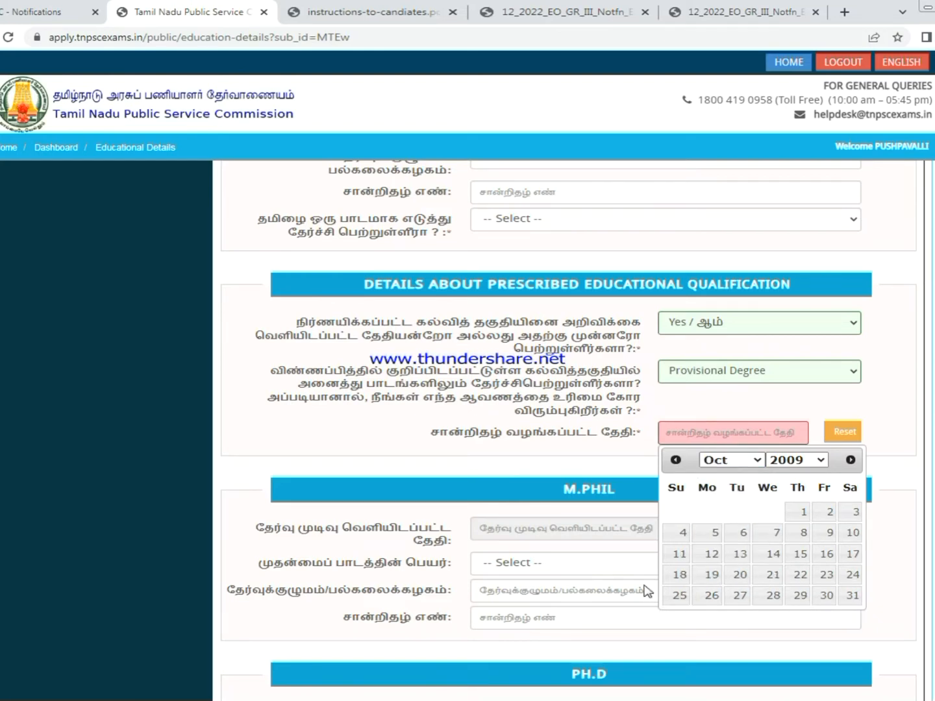
{"action": "left_click", "coordinate": [828, 554]}
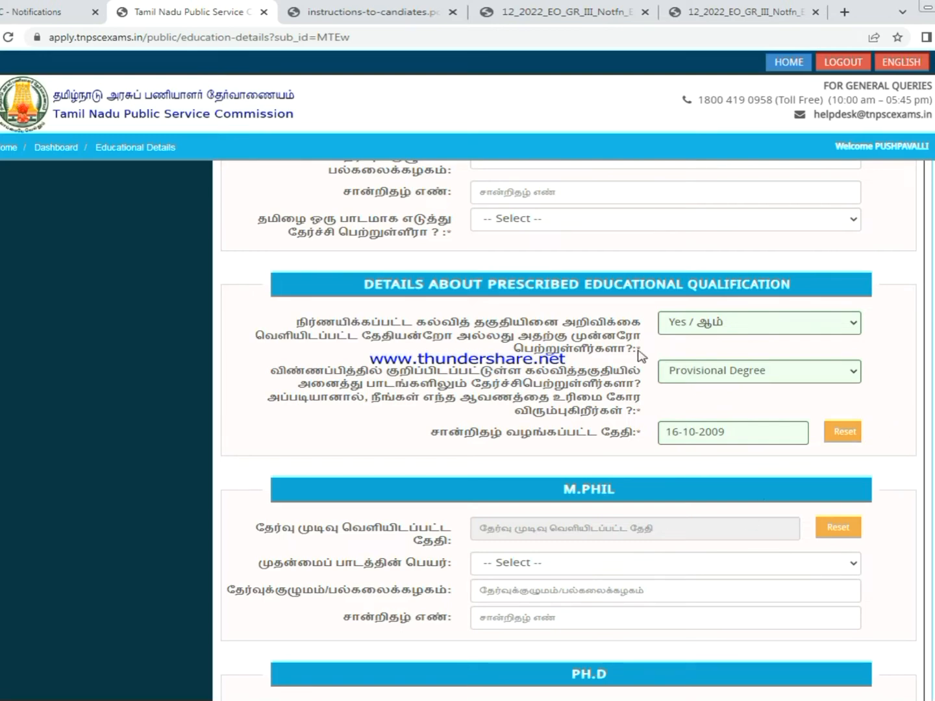
{"action": "scroll", "coordinate": [539, 376], "scroll_direction": "down", "scroll_amount": 6}
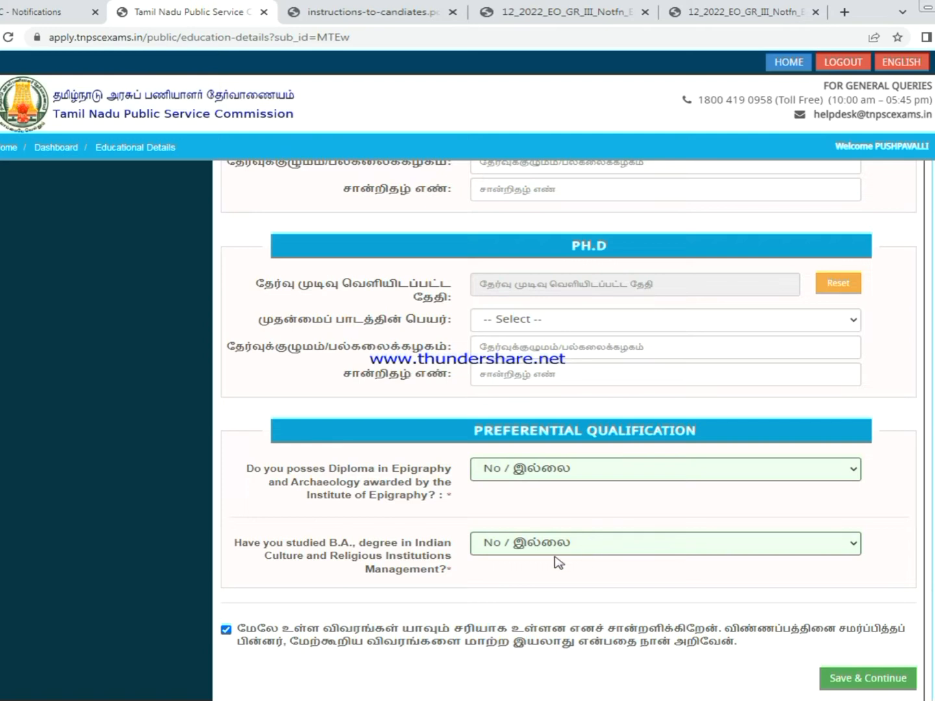
- Save the educational details and confirm ஆம் in the confirmation dialog
{"action": "scroll", "coordinate": [641, 605], "scroll_direction": "down", "scroll_amount": 2}
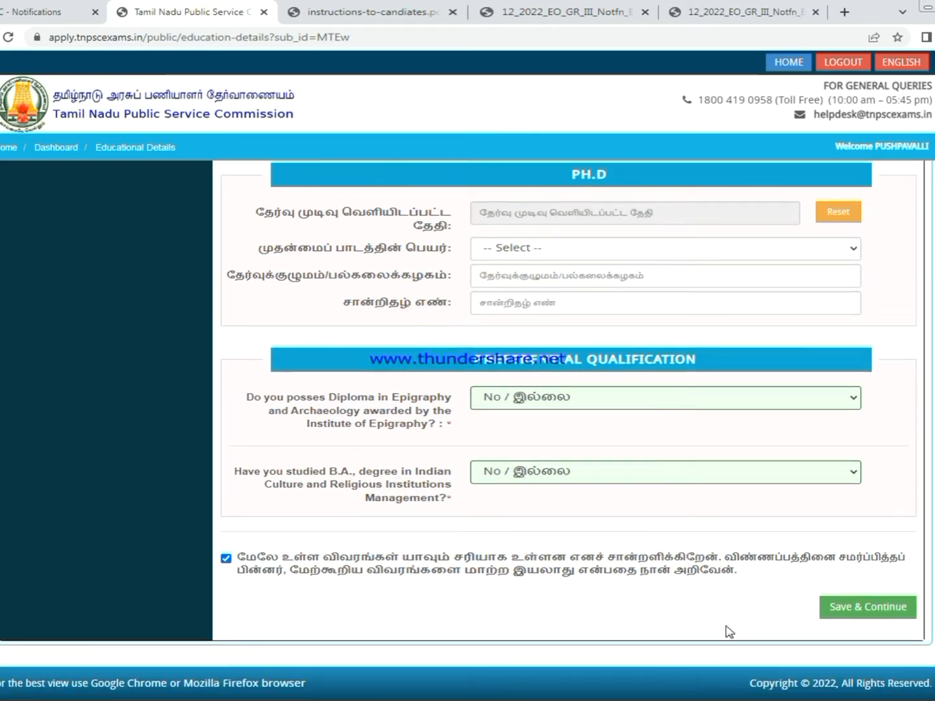
{"action": "left_click", "coordinate": [854, 613]}
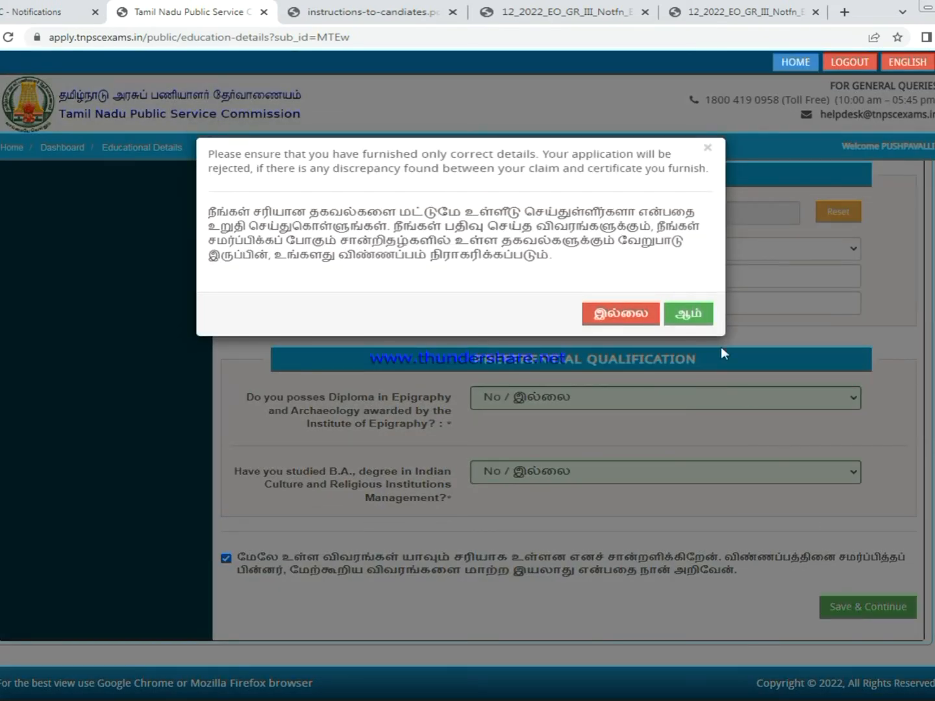
{"action": "left_click", "coordinate": [693, 316]}
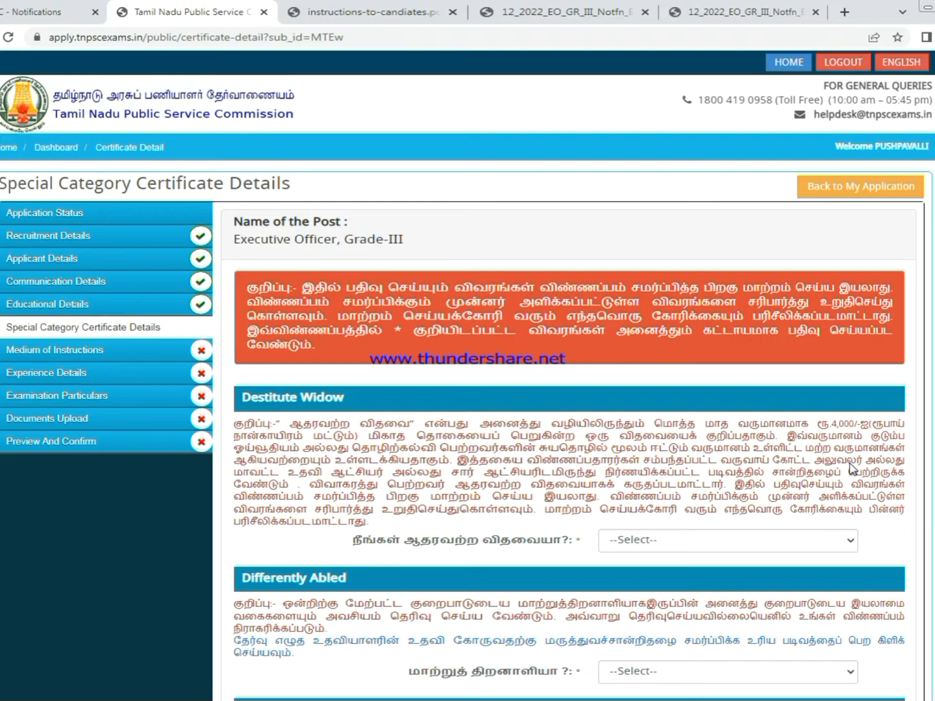
- Answer Yes to destitute widow, dismiss the certificate alert, and answer No to remarriage
{"action": "scroll", "coordinate": [755, 493], "scroll_direction": "down", "scroll_amount": 3}
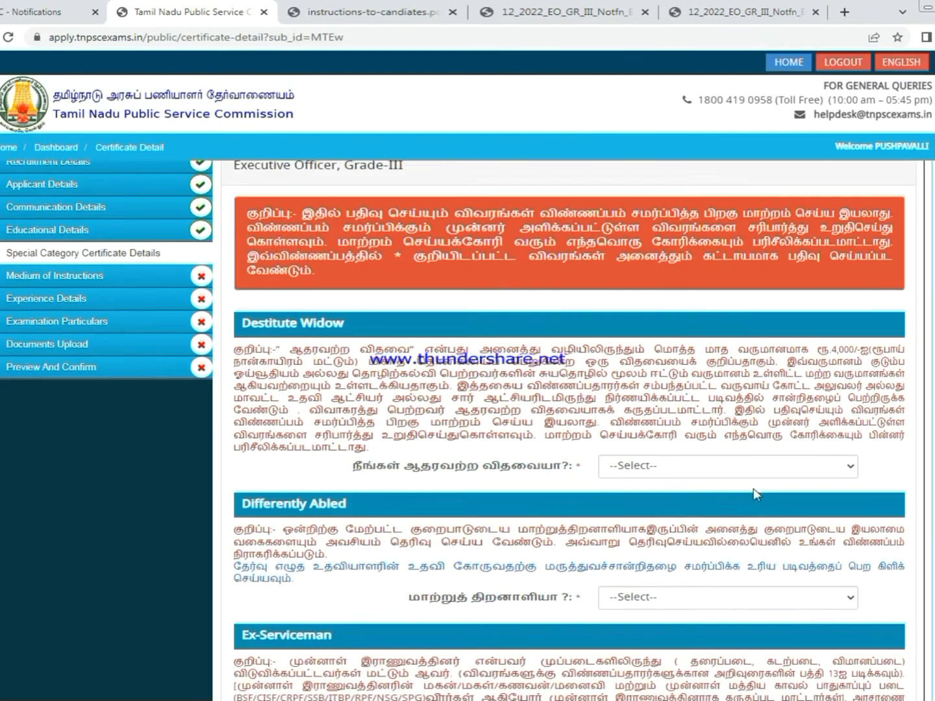
{"action": "scroll", "coordinate": [699, 458], "scroll_direction": "up", "scroll_amount": 3}
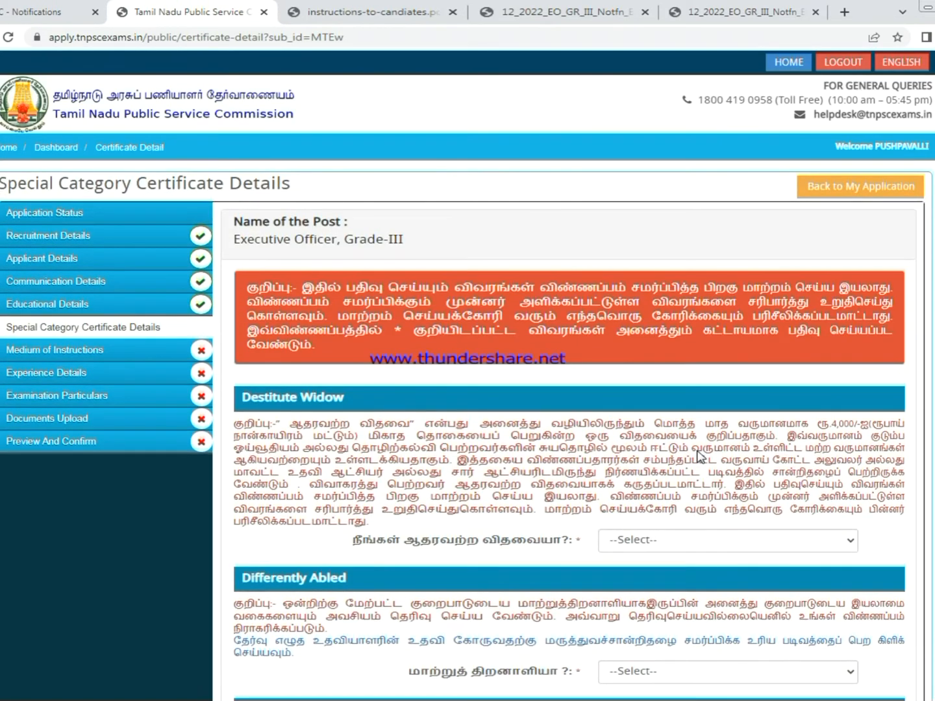
{"action": "scroll", "coordinate": [661, 445], "scroll_direction": "down", "scroll_amount": 4}
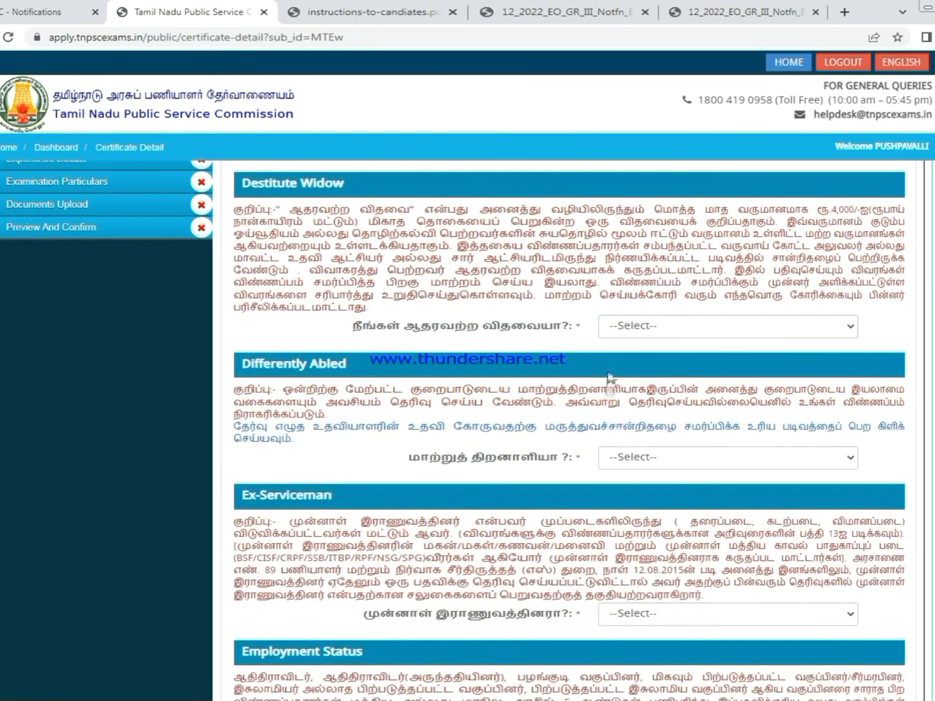
{"action": "left_click", "coordinate": [656, 326]}
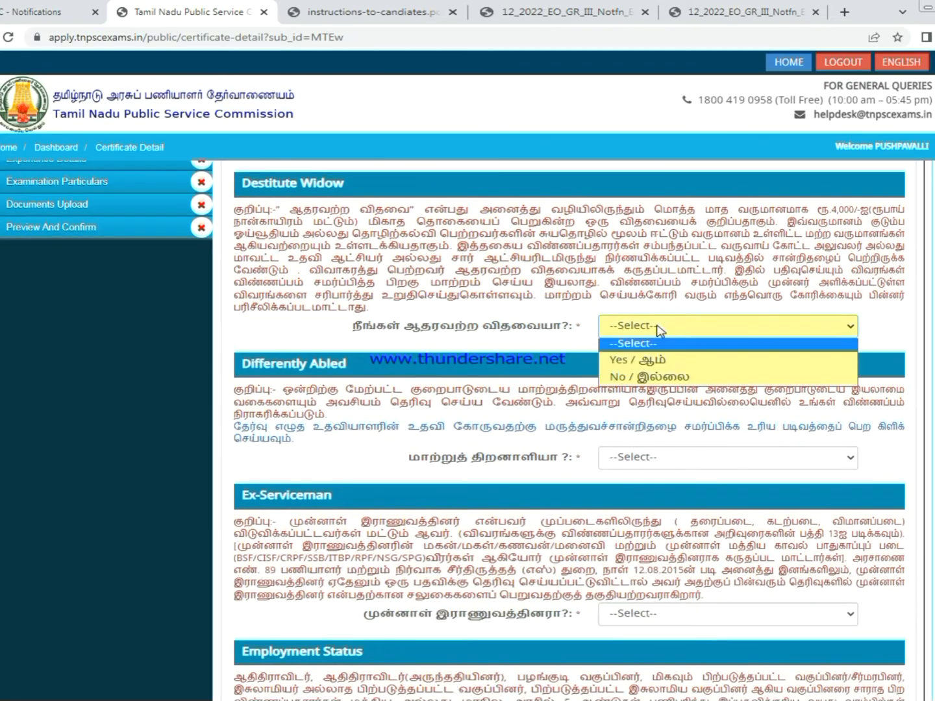
{"action": "left_click", "coordinate": [643, 364]}
{"action": "left_click", "coordinate": [693, 330]}
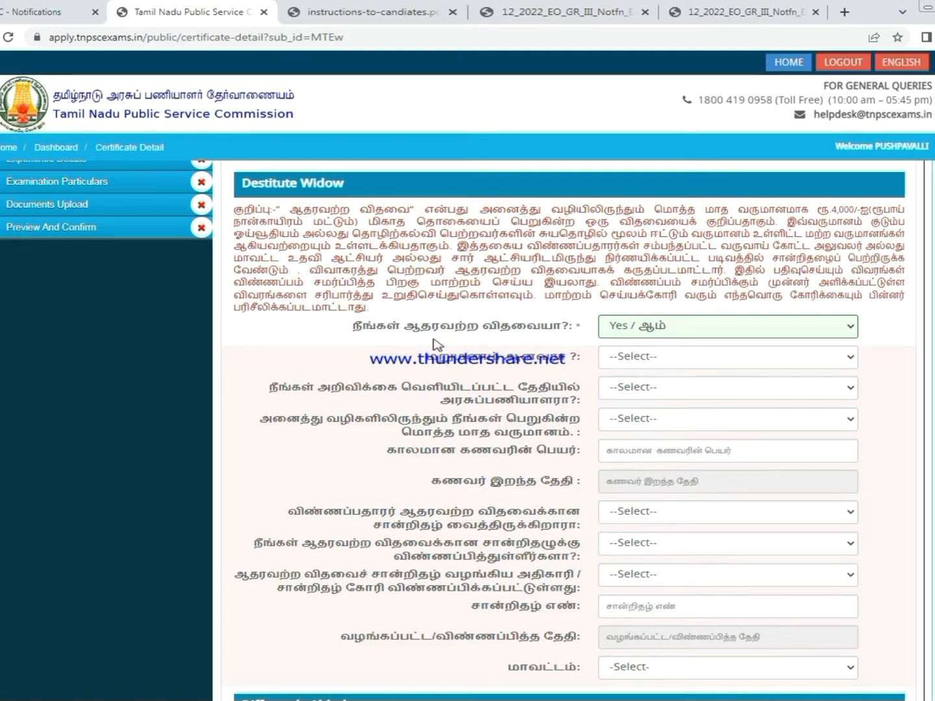
{"action": "left_click", "coordinate": [680, 369]}
{"action": "left_click", "coordinate": [660, 406]}
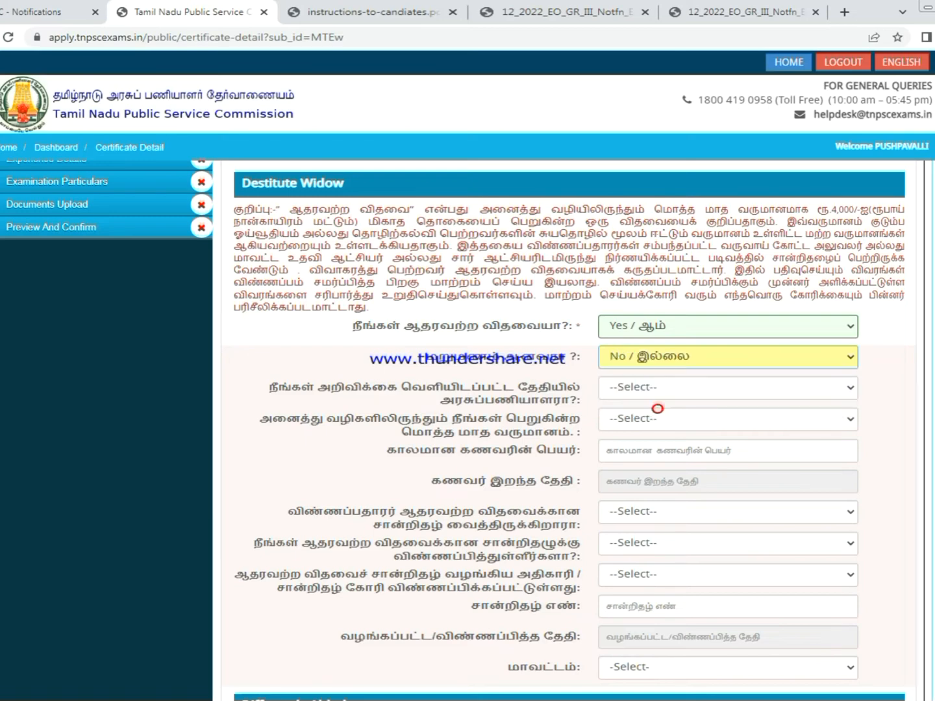
- Answer No to government service, choose income up to Rs. 4000, and enter the husband's name
{"action": "scroll", "coordinate": [808, 416], "scroll_direction": "down", "scroll_amount": 2}
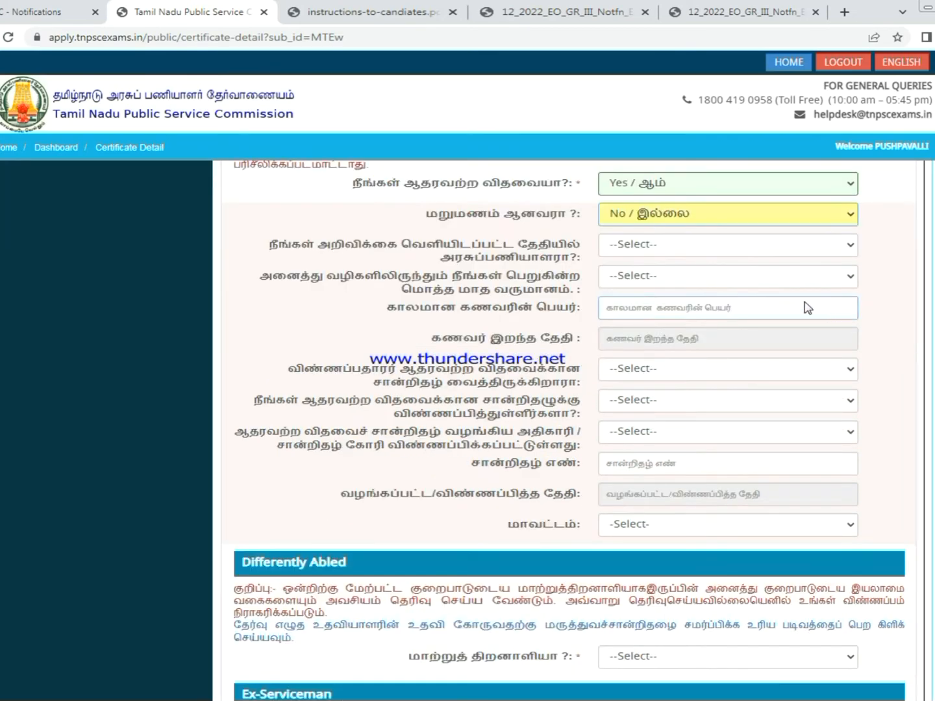
{"action": "left_click", "coordinate": [663, 250]}
{"action": "left_click", "coordinate": [625, 295]}
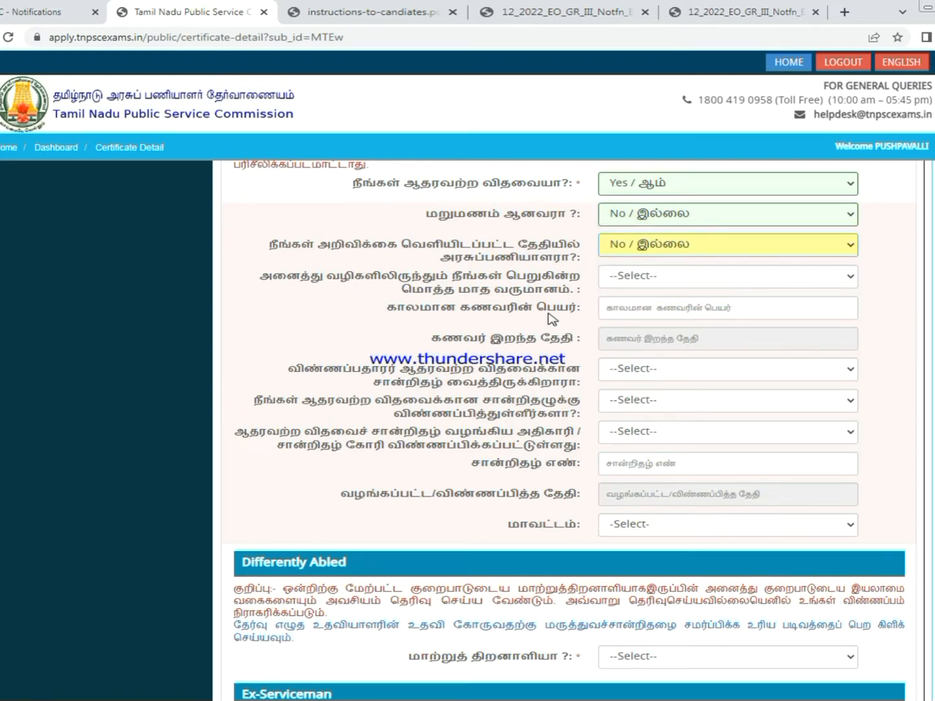
{"action": "left_click", "coordinate": [689, 277]}
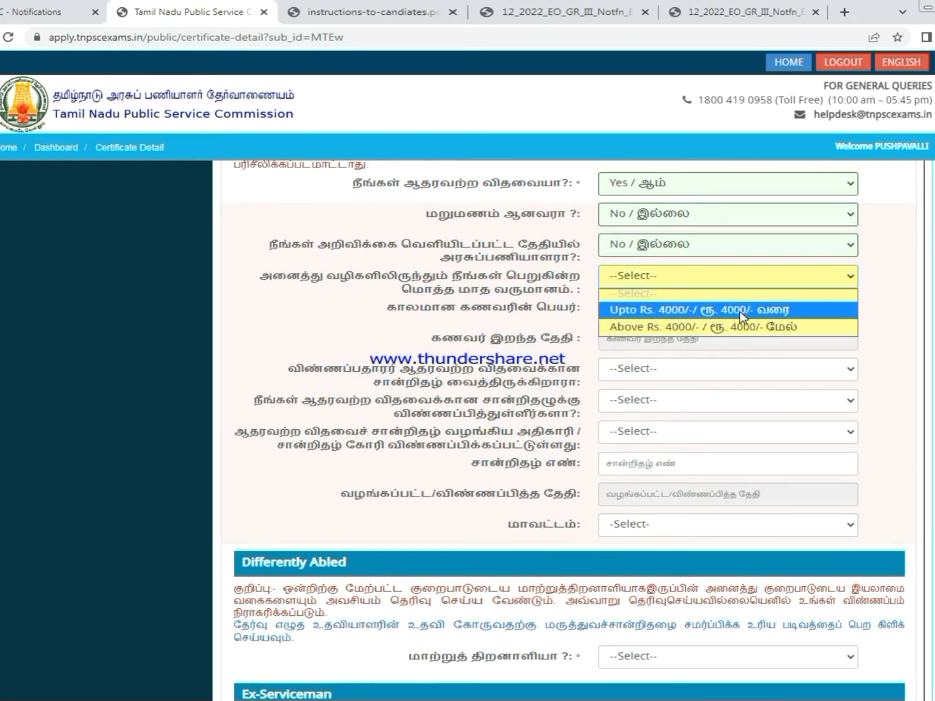
{"action": "left_click", "coordinate": [769, 318]}
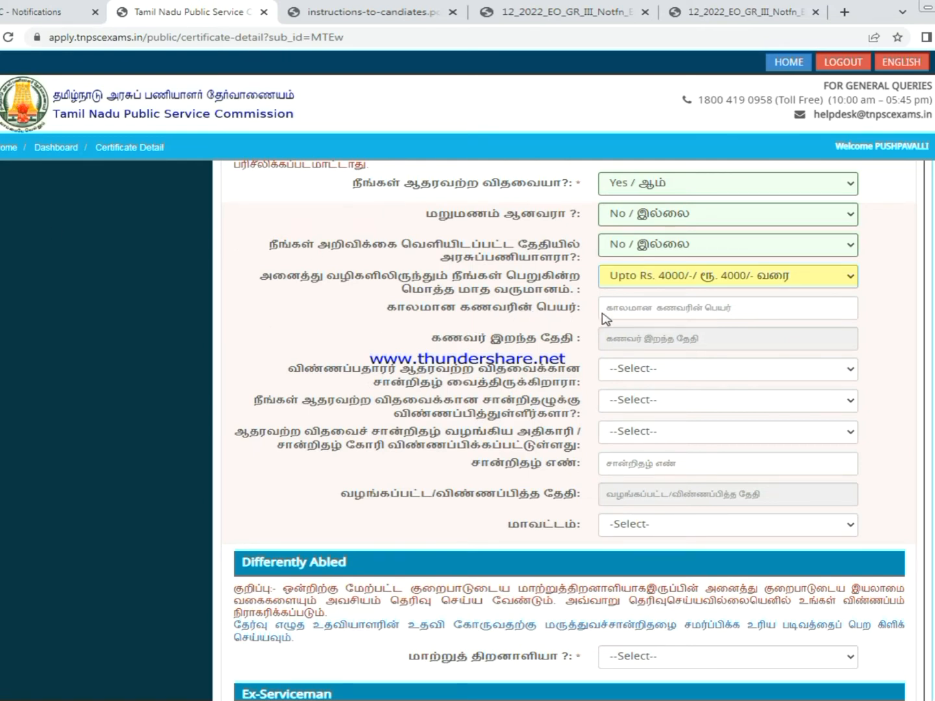
{"action": "left_click", "coordinate": [634, 310]}
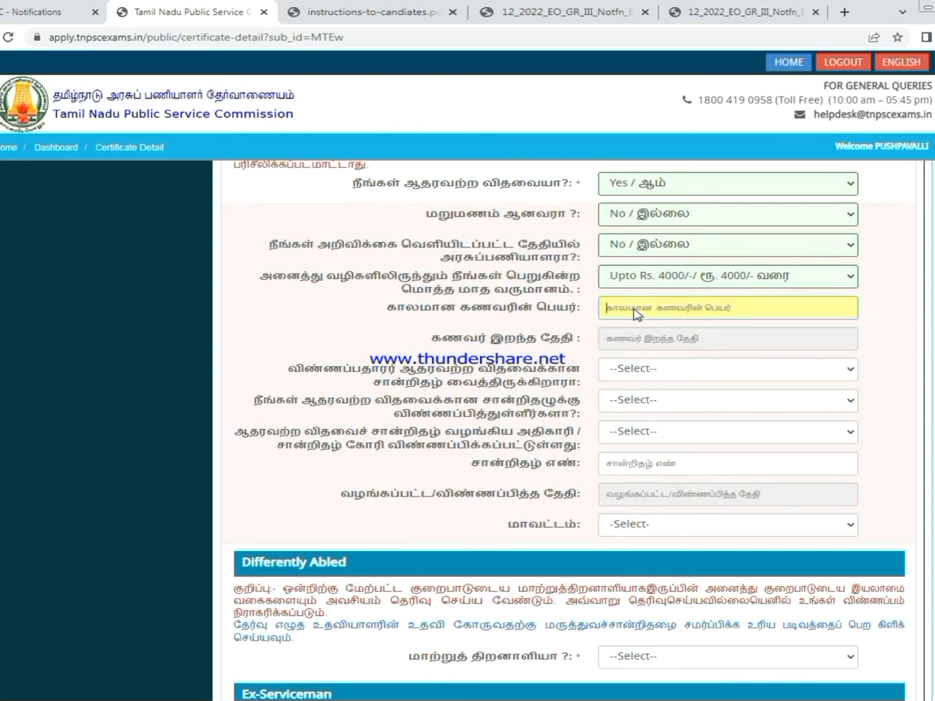
{"action": "left_click", "coordinate": [669, 339]}
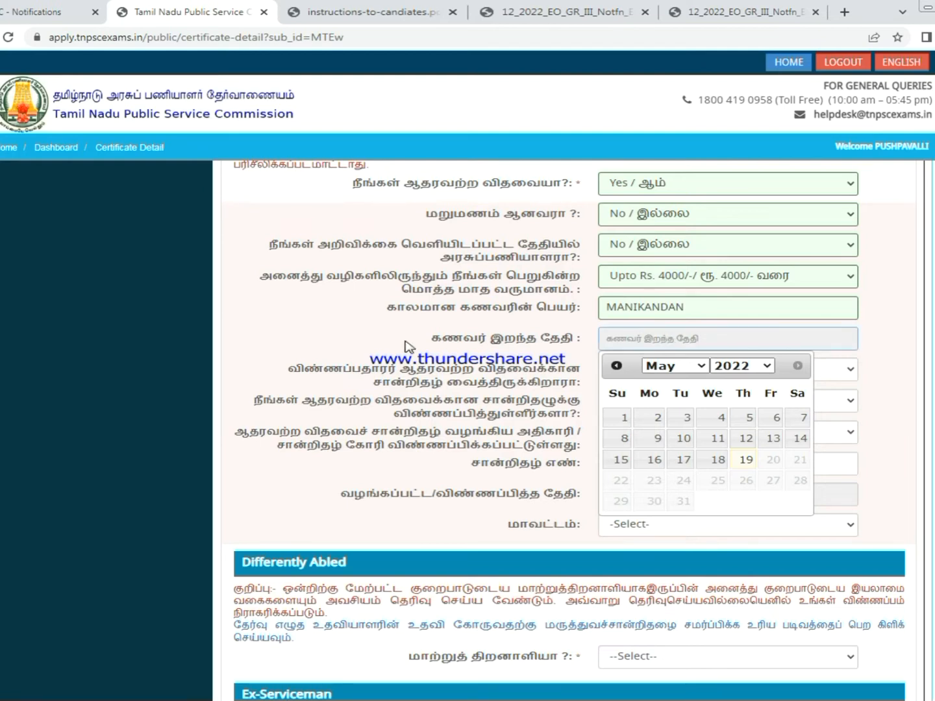
- Set the husband's date of death to 07-01-2014 in the calendar
{"action": "left_click", "coordinate": [750, 368]}
{"action": "left_click", "coordinate": [736, 530]}
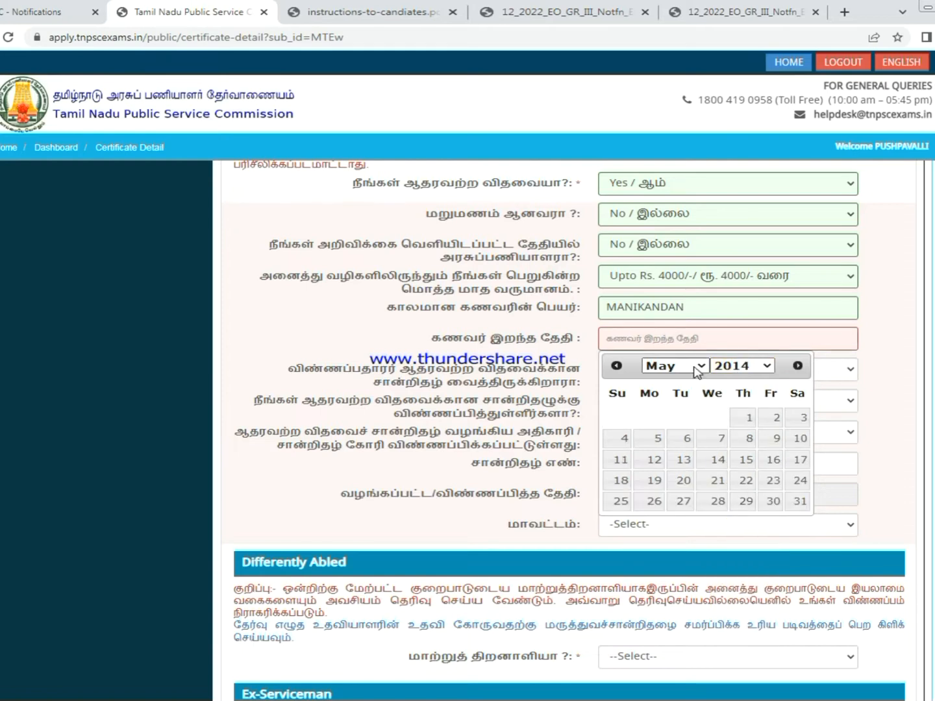
{"action": "left_click", "coordinate": [699, 365]}
{"action": "left_click", "coordinate": [664, 382]}
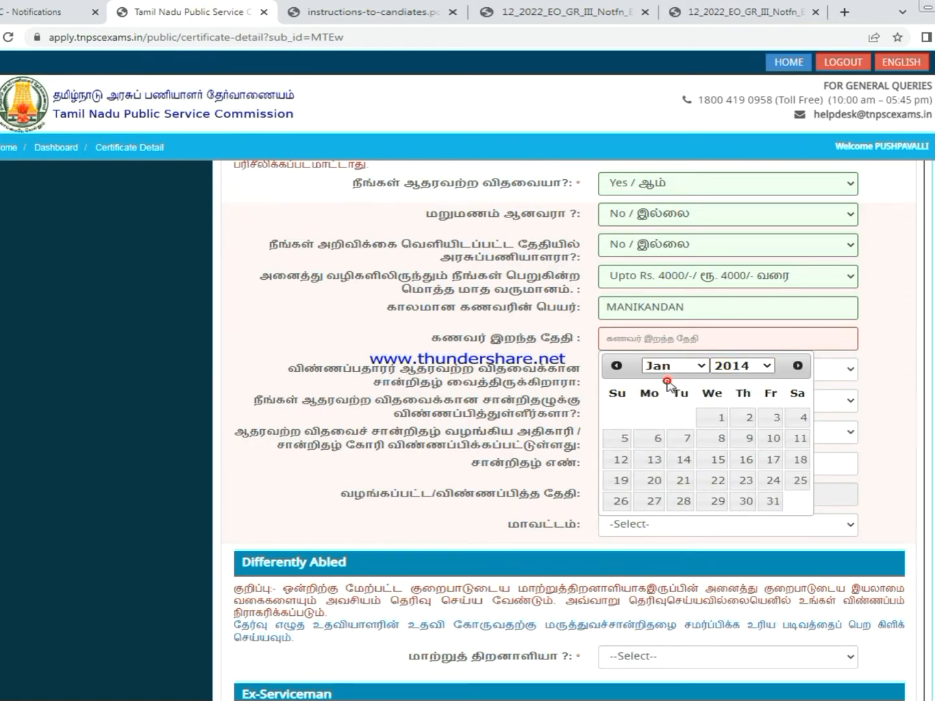
{"action": "left_click", "coordinate": [687, 440]}
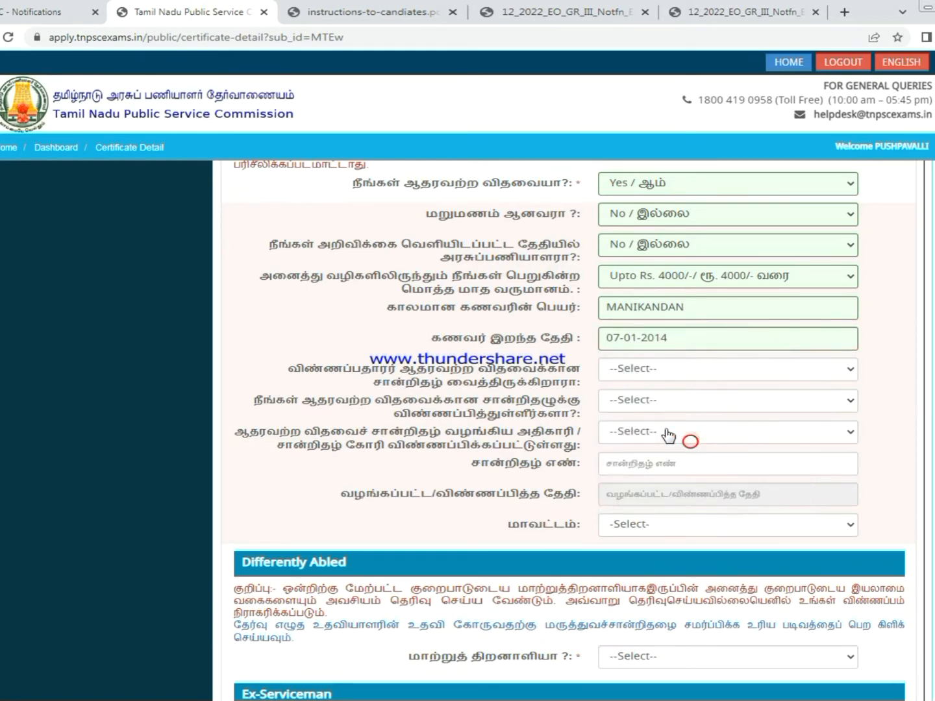
- Answer 'Yes / ஆம்' to holding a destitute widow certificate
{"action": "left_click", "coordinate": [664, 380]}
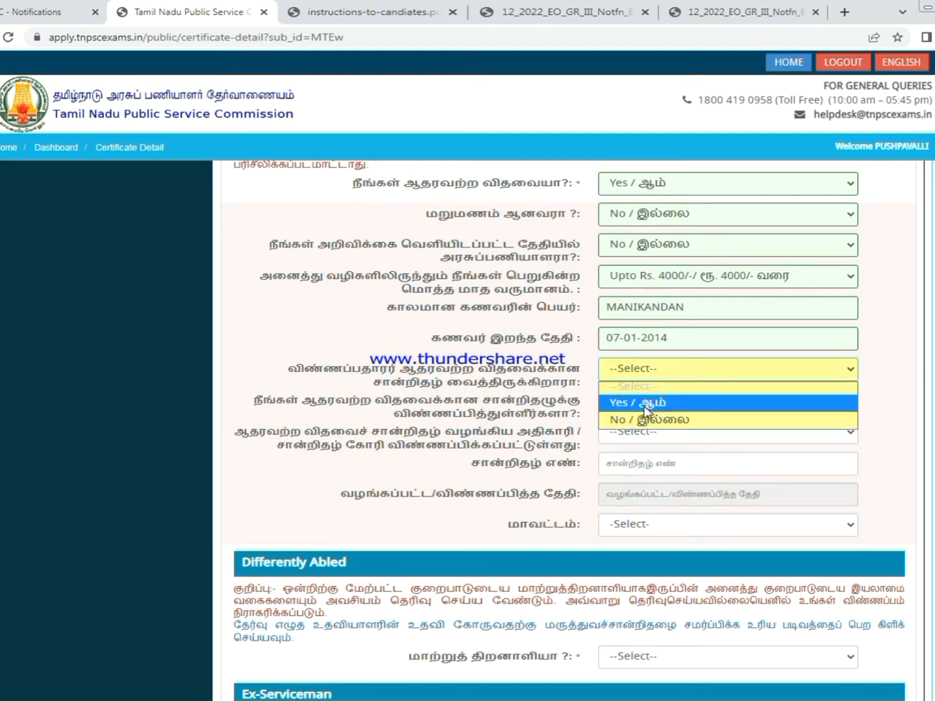
{"action": "left_click", "coordinate": [659, 401]}
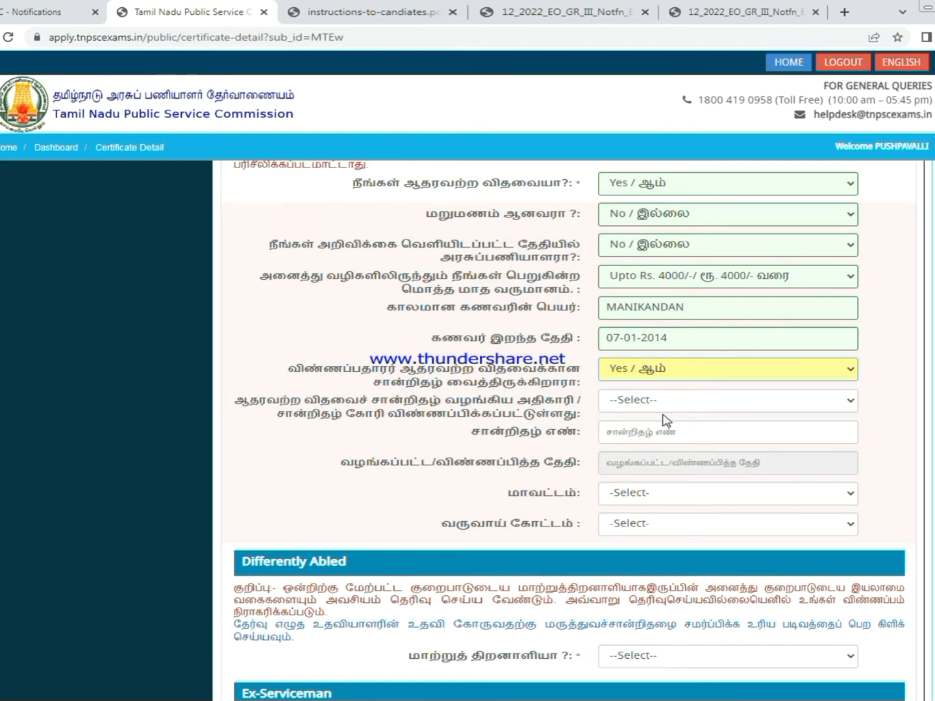
{"action": "left_click", "coordinate": [648, 401]}
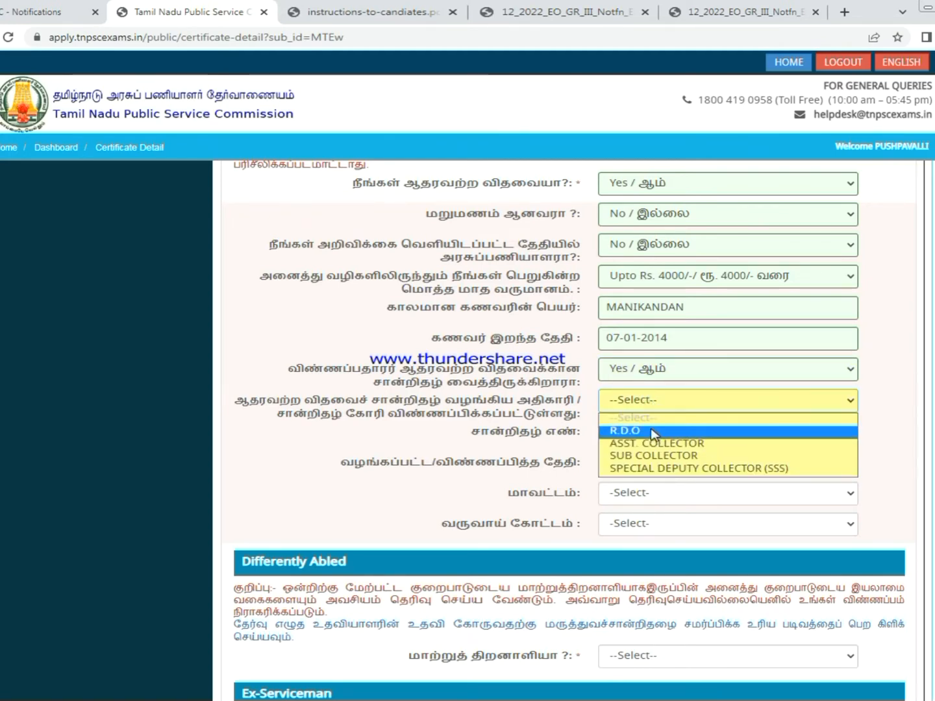
- Choose R.D.O as the certificate's issuing authority and enter the certificate number
{"action": "left_click", "coordinate": [650, 430]}
{"action": "left_click", "coordinate": [683, 434]}
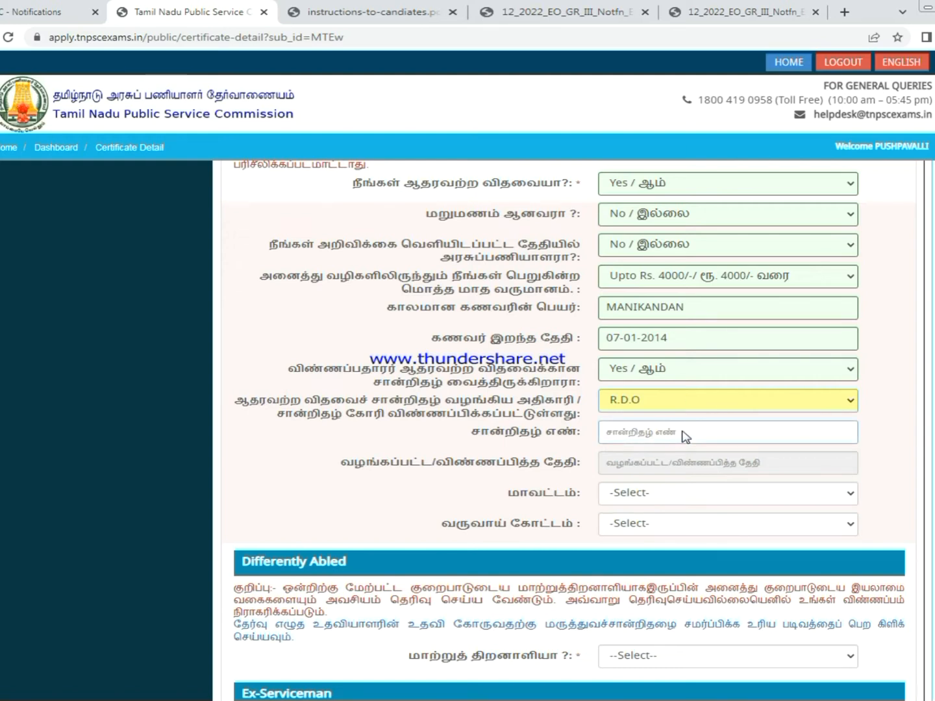
{"action": "left_click", "coordinate": [682, 432]}
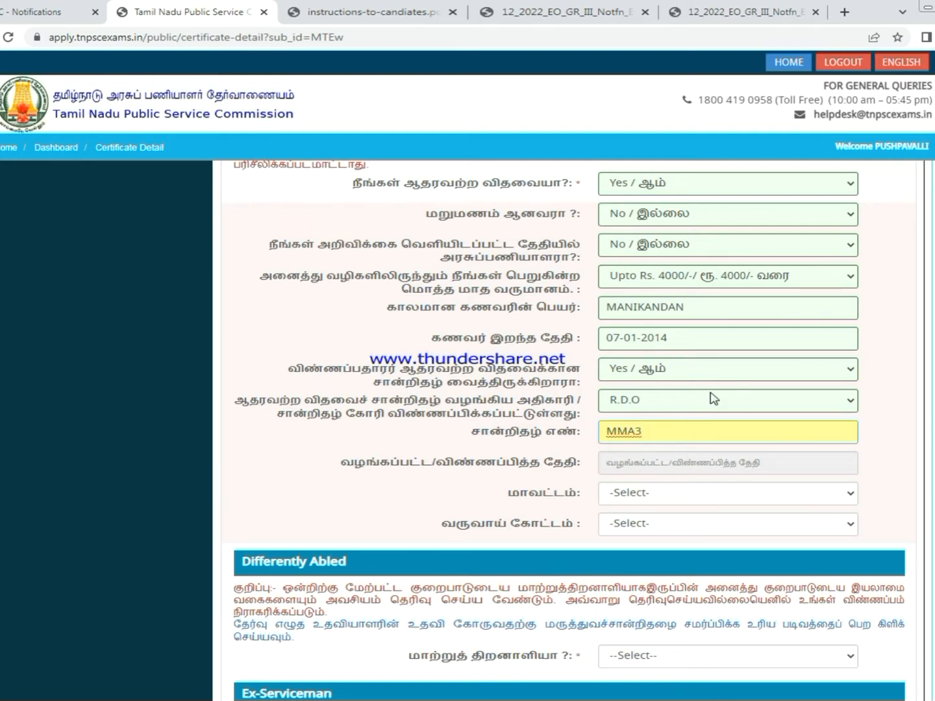
- Set the widow certificate's issue date to 05-12-2017
{"action": "left_click", "coordinate": [704, 466]}
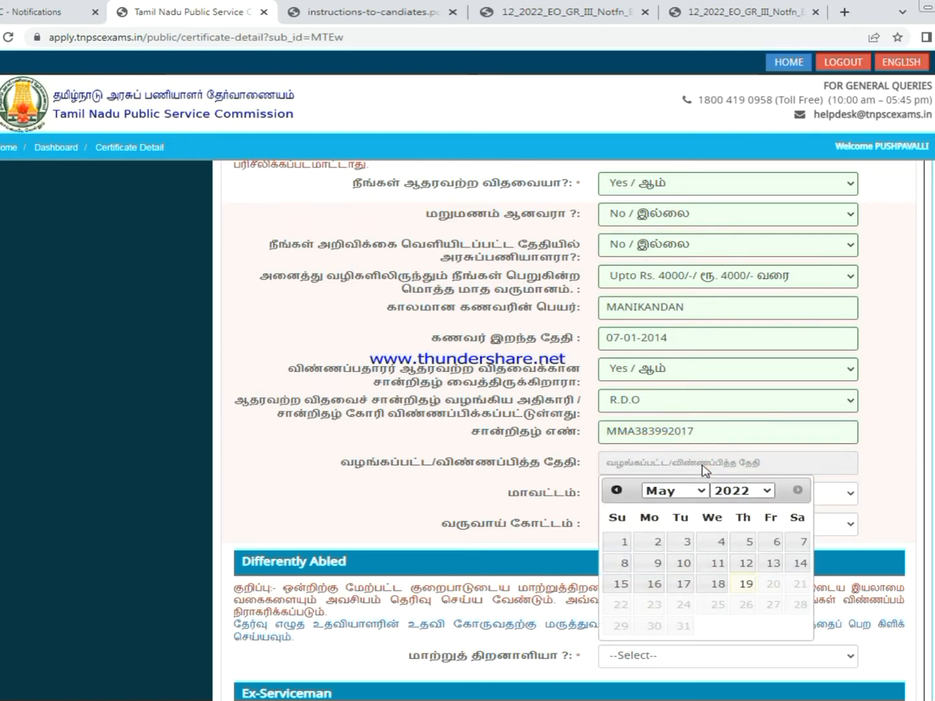
{"action": "left_click", "coordinate": [742, 491]}
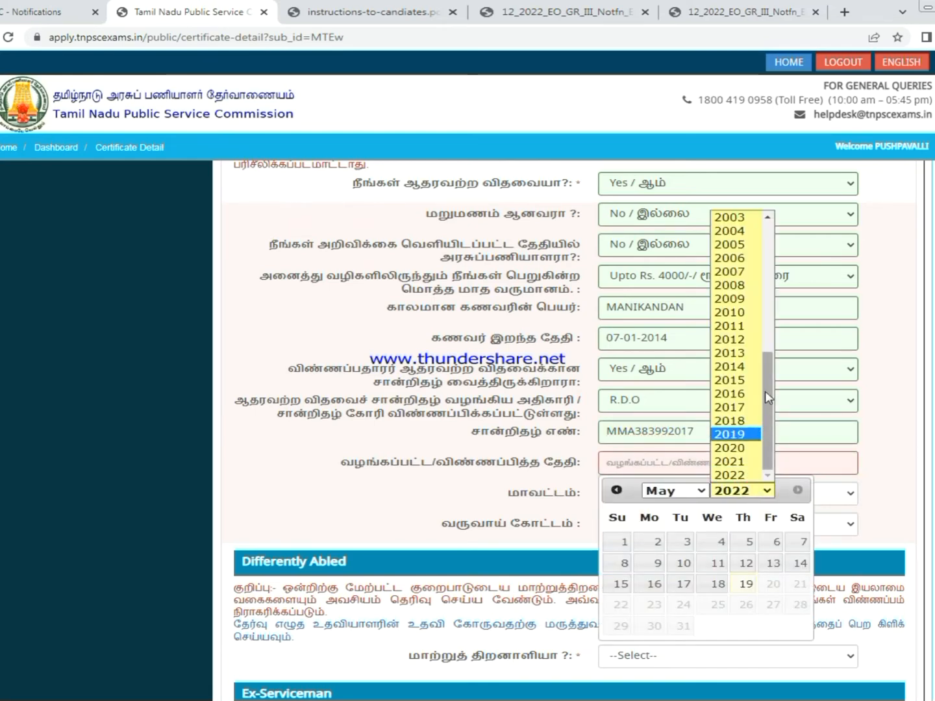
{"action": "left_click", "coordinate": [739, 404]}
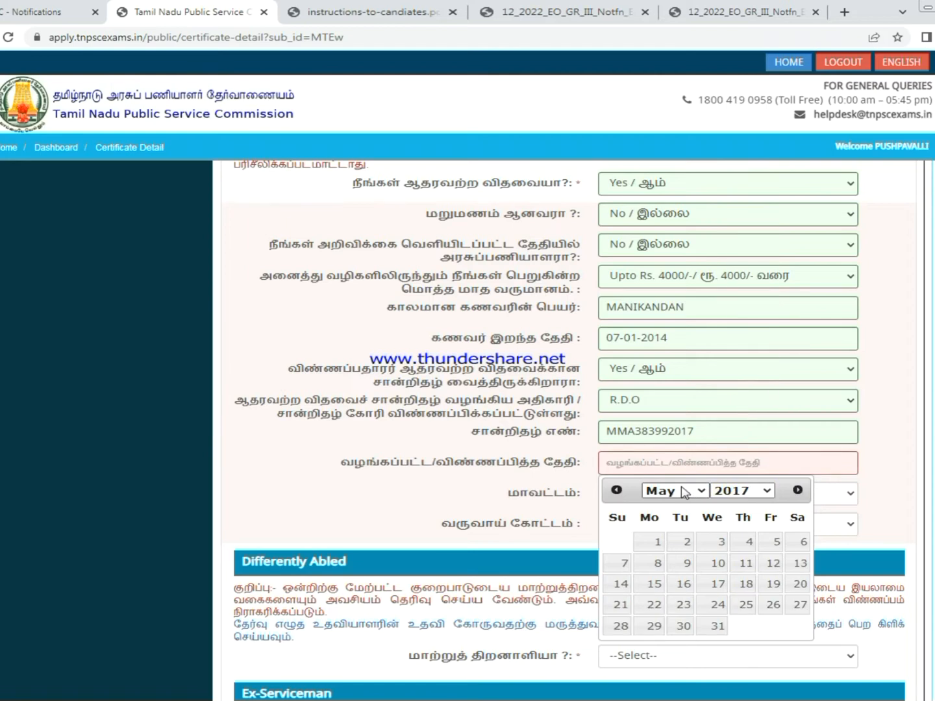
{"action": "left_click", "coordinate": [683, 493]}
{"action": "left_click", "coordinate": [660, 653]}
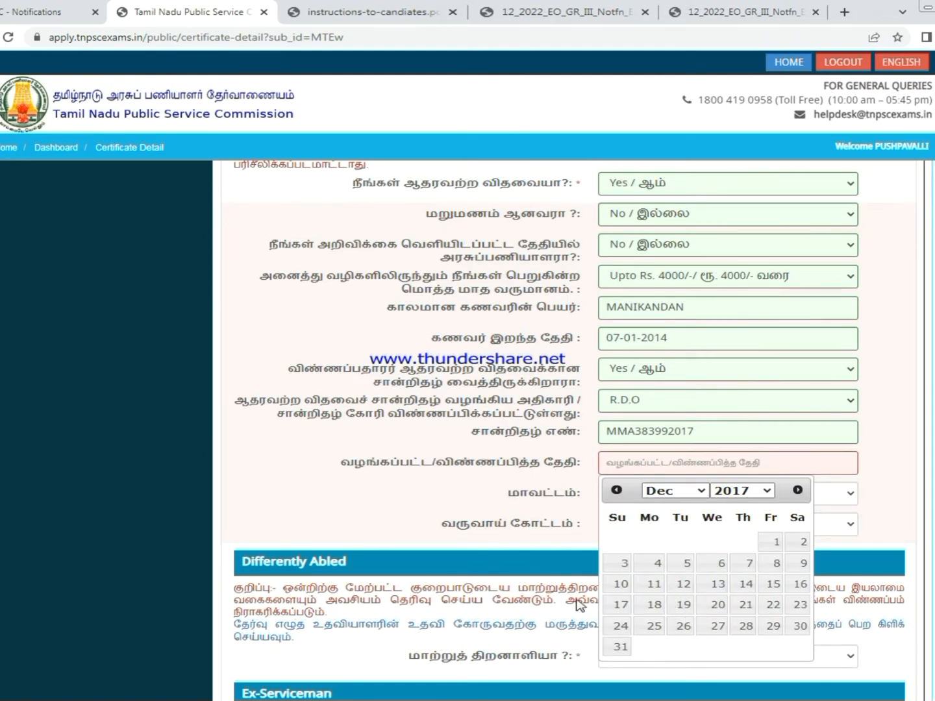
{"action": "left_click", "coordinate": [684, 564]}
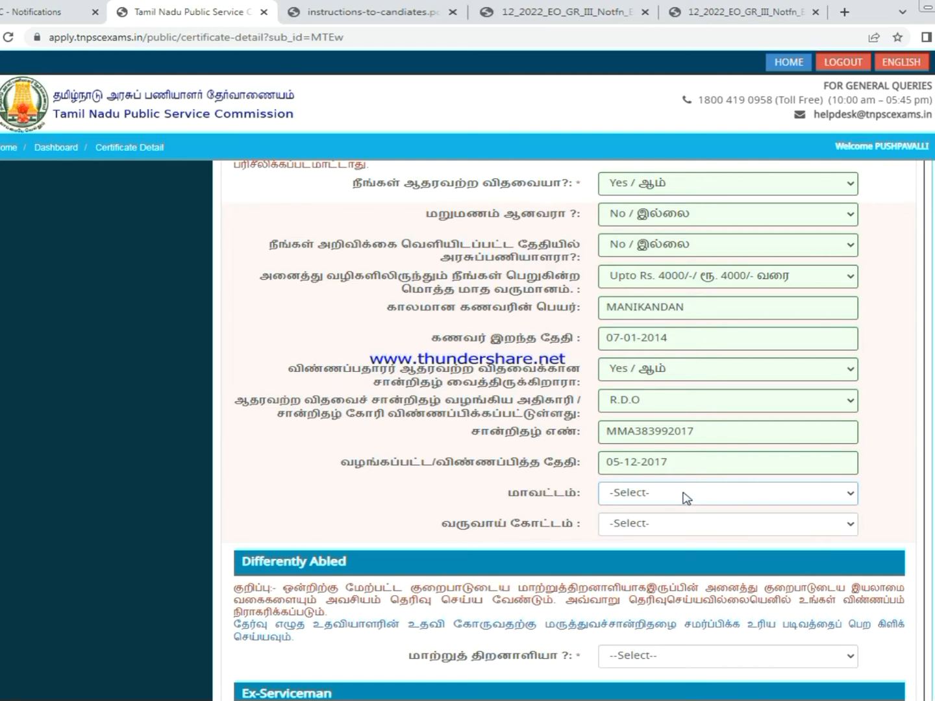
- Select Kallakurichi as the district; the revenue division list stays empty
{"action": "left_click", "coordinate": [686, 499]}
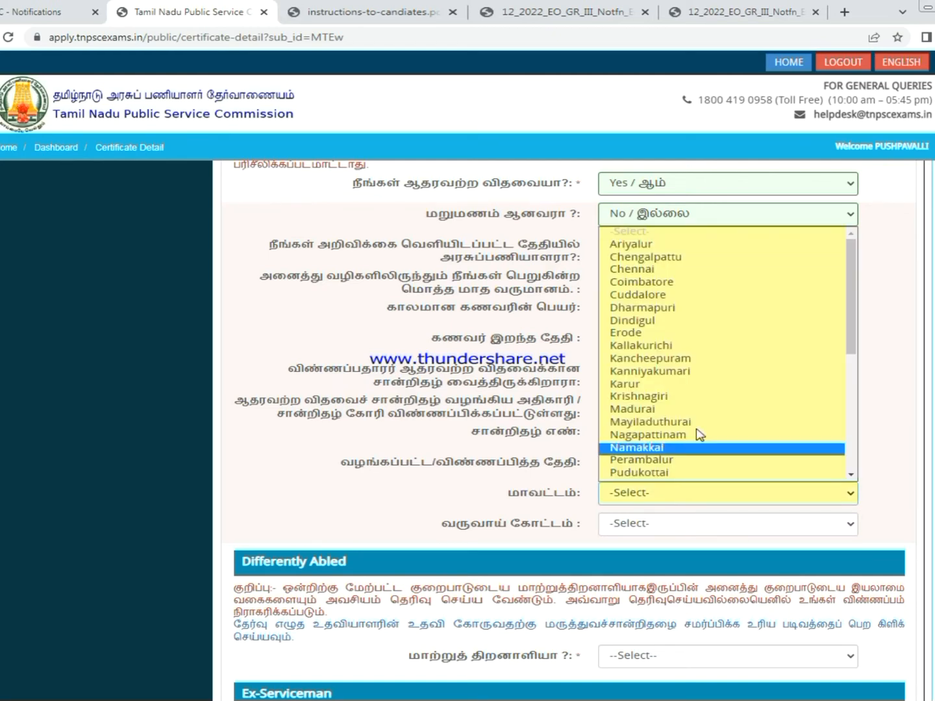
{"action": "left_click", "coordinate": [687, 346]}
{"action": "left_click", "coordinate": [678, 530]}
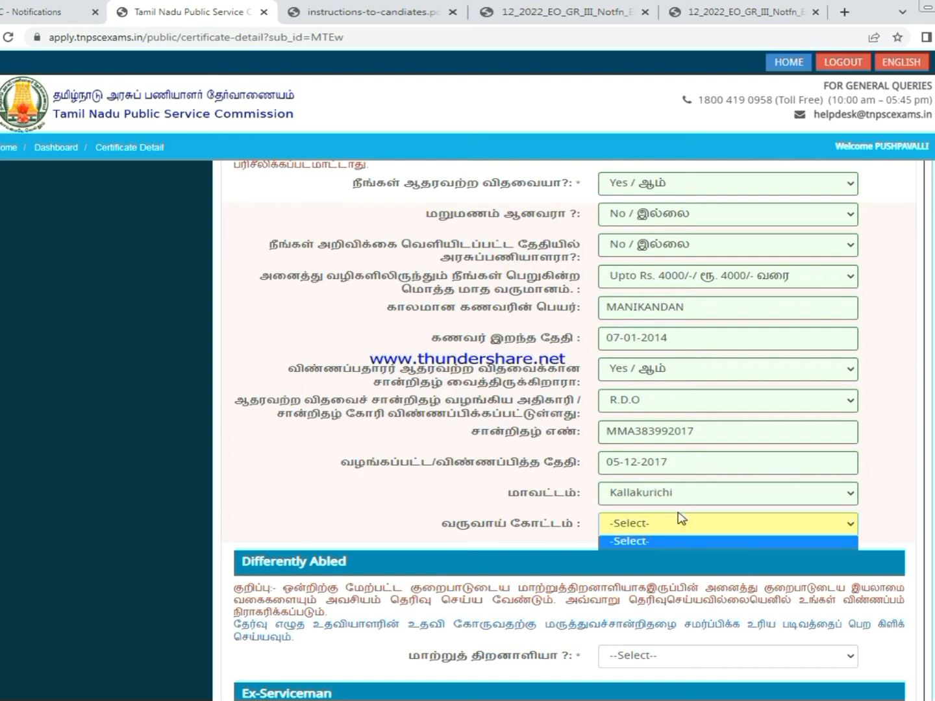
{"action": "scroll", "coordinate": [679, 527], "scroll_direction": "down", "scroll_amount": 4}
{"action": "scroll", "coordinate": [677, 379], "scroll_direction": "up", "scroll_amount": 3}
{"action": "left_click", "coordinate": [677, 455]}
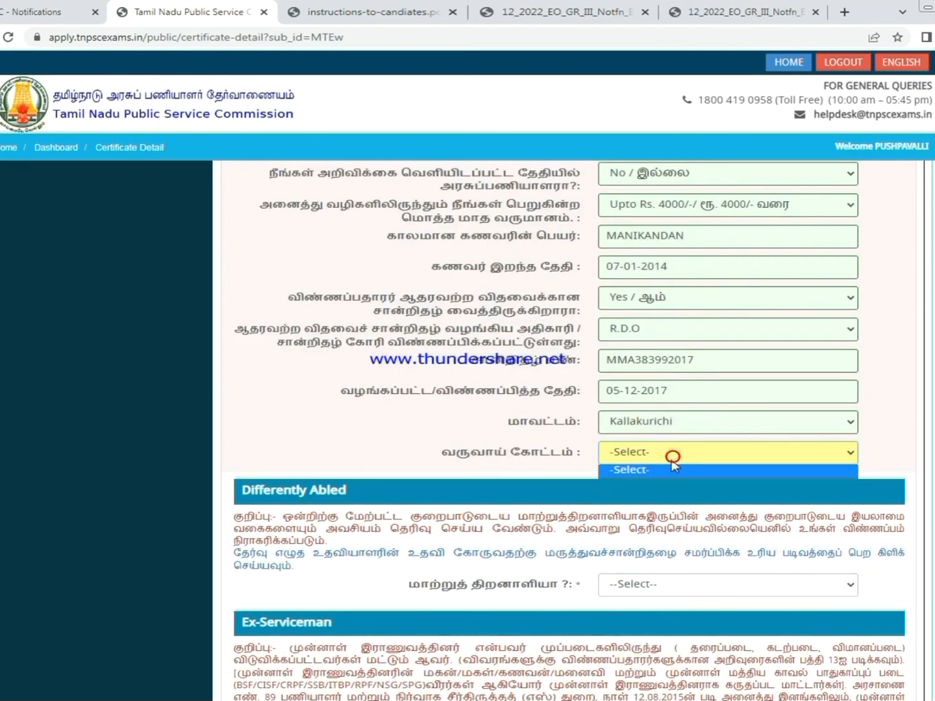
{"action": "left_click", "coordinate": [681, 469]}
{"action": "left_click", "coordinate": [680, 452]}
{"action": "left_click", "coordinate": [681, 454]}
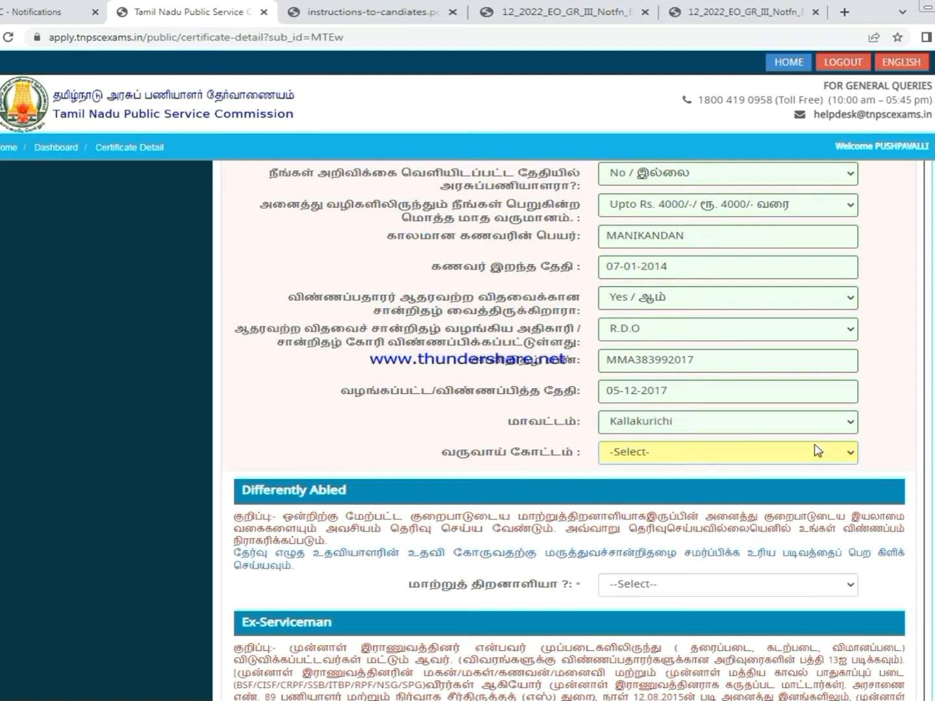
{"action": "left_click", "coordinate": [817, 450]}
{"action": "left_click", "coordinate": [815, 470]}
{"action": "left_click", "coordinate": [817, 456]}
{"action": "left_click", "coordinate": [816, 458]}
{"action": "left_click", "coordinate": [896, 439]}
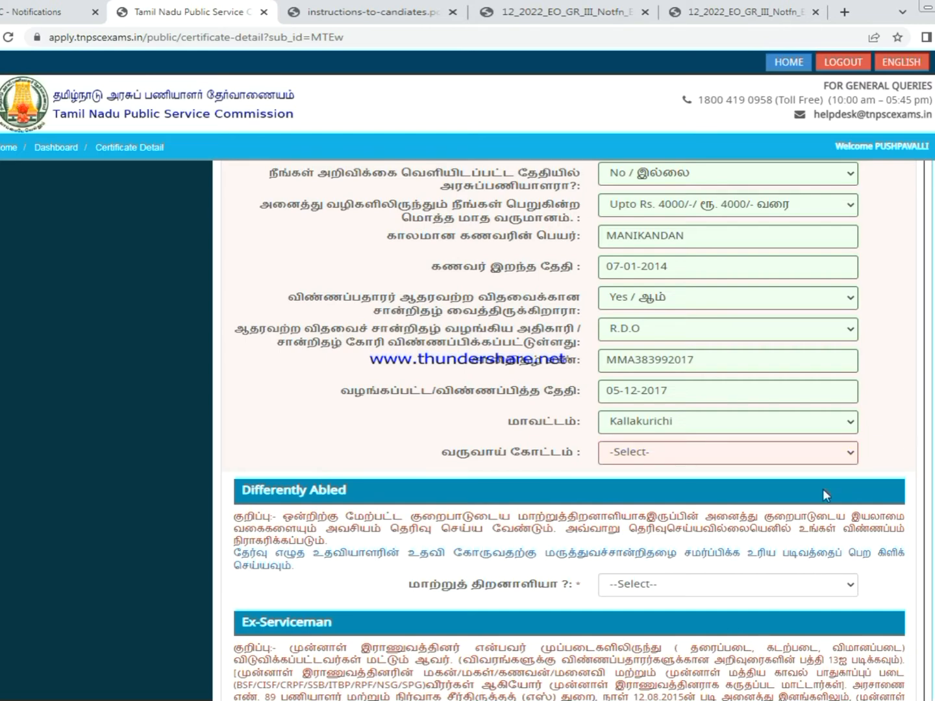
{"action": "scroll", "coordinate": [823, 495], "scroll_direction": "down", "scroll_amount": 2}
- Change the district to Villupuram and pick Kallakkurichi as the revenue division
{"action": "left_click", "coordinate": [736, 308]}
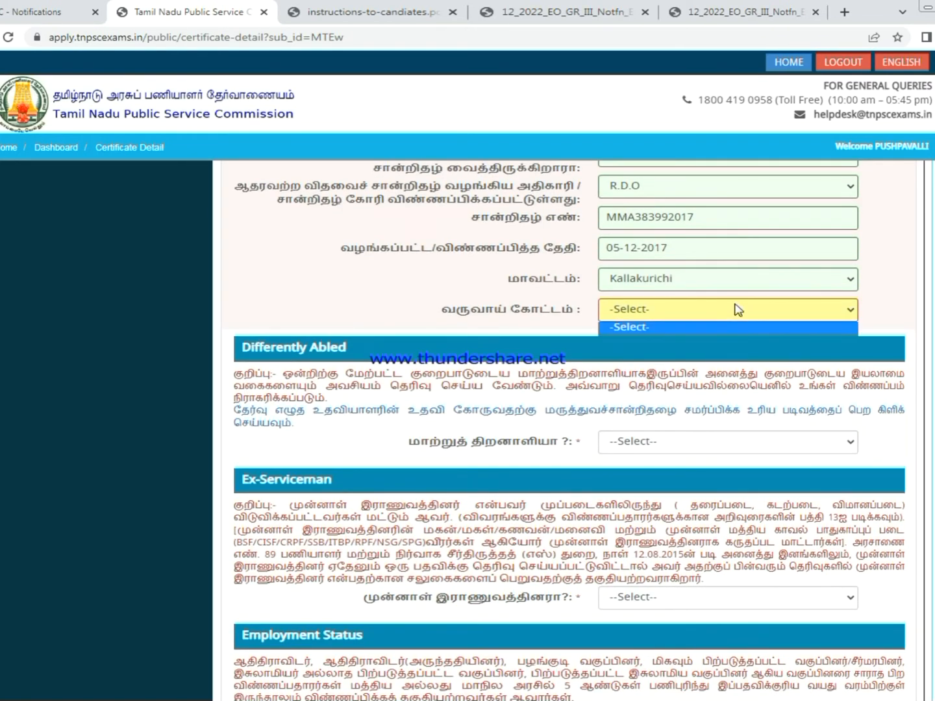
{"action": "left_click", "coordinate": [739, 277]}
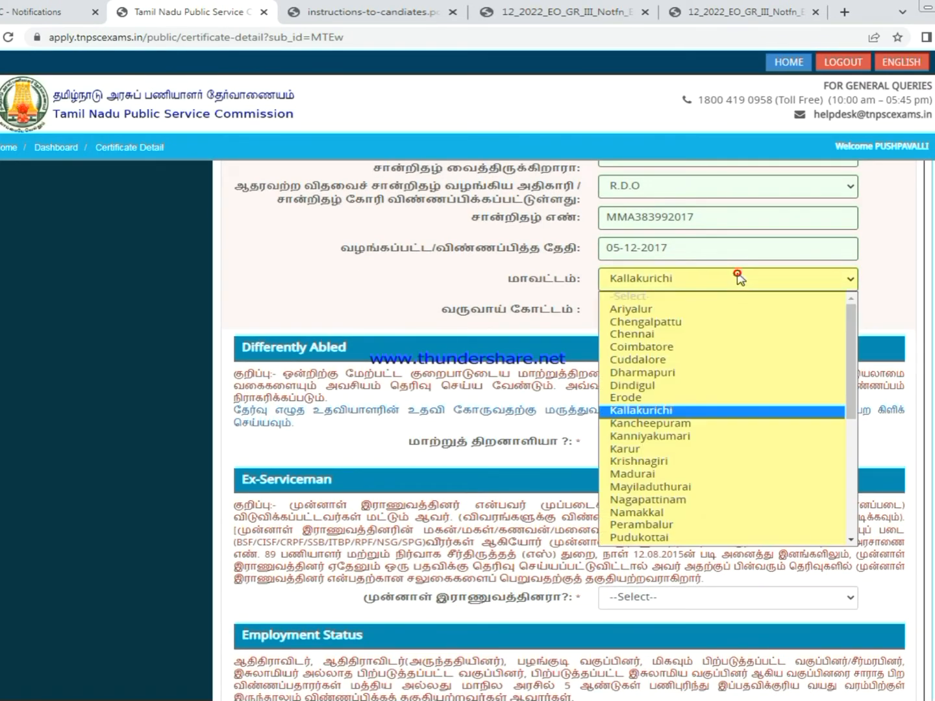
{"action": "scroll", "coordinate": [678, 411], "scroll_direction": "down", "scroll_amount": 5}
{"action": "left_click", "coordinate": [647, 511]}
{"action": "double_click", "coordinate": [914, 221]}
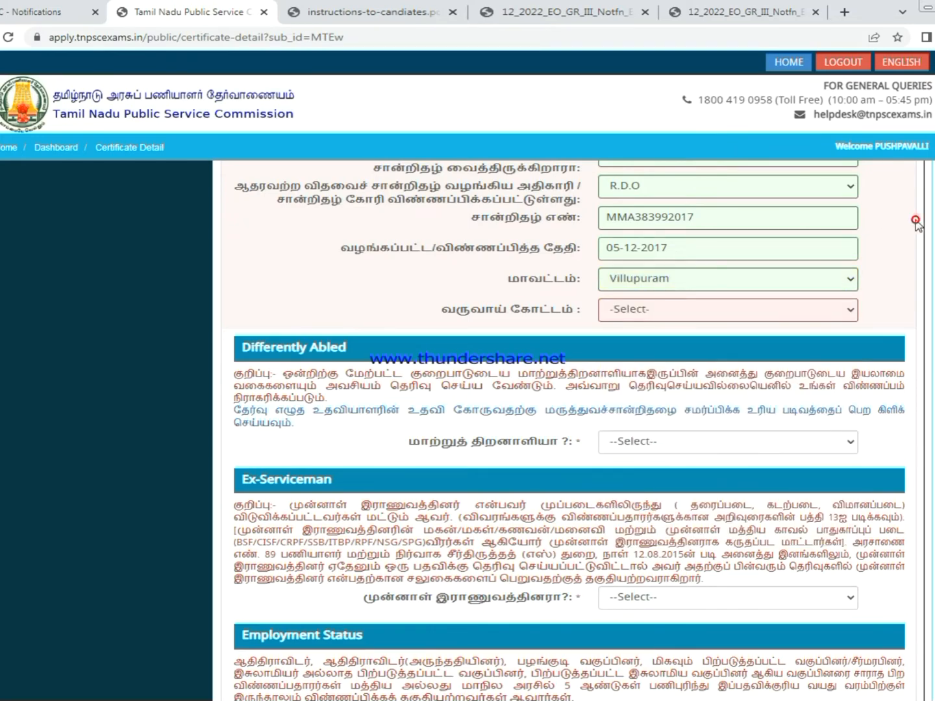
{"action": "left_click", "coordinate": [832, 318]}
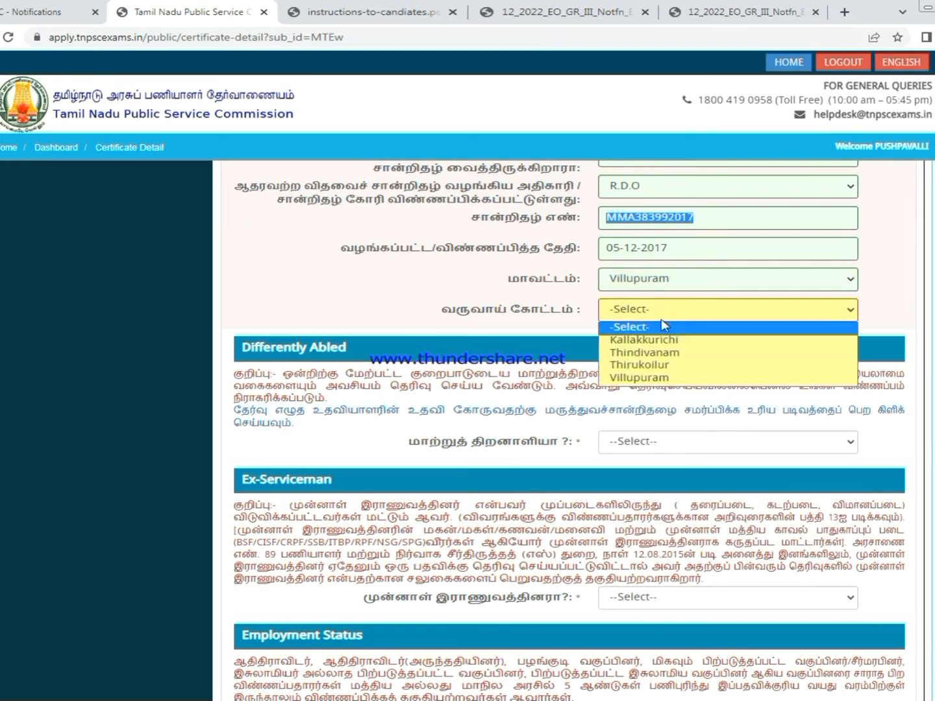
{"action": "left_click", "coordinate": [872, 259]}
{"action": "left_click", "coordinate": [736, 312]}
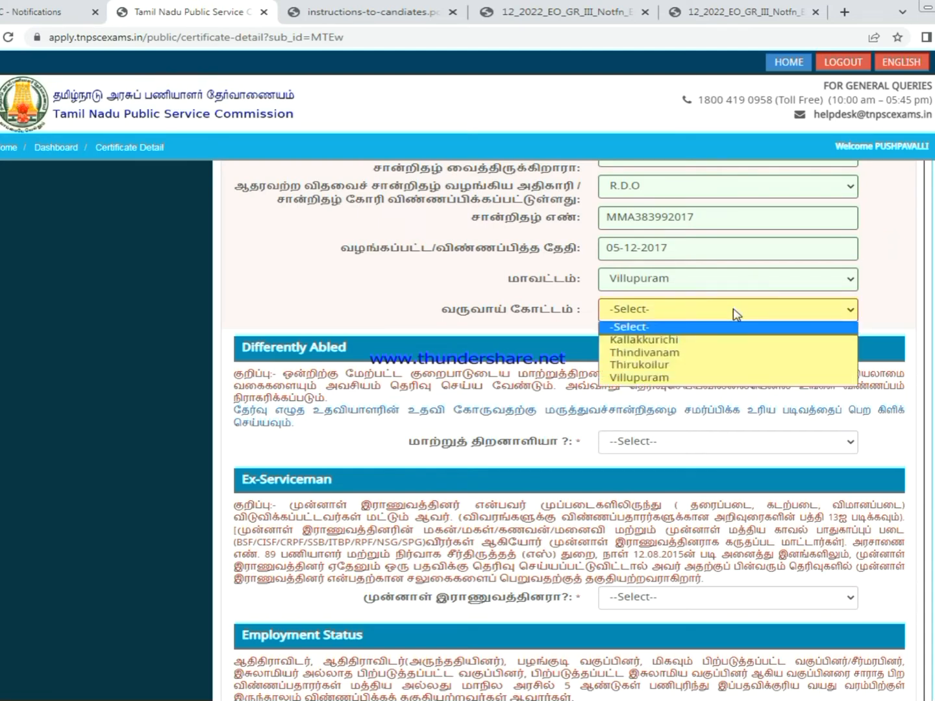
{"action": "left_click", "coordinate": [653, 339]}
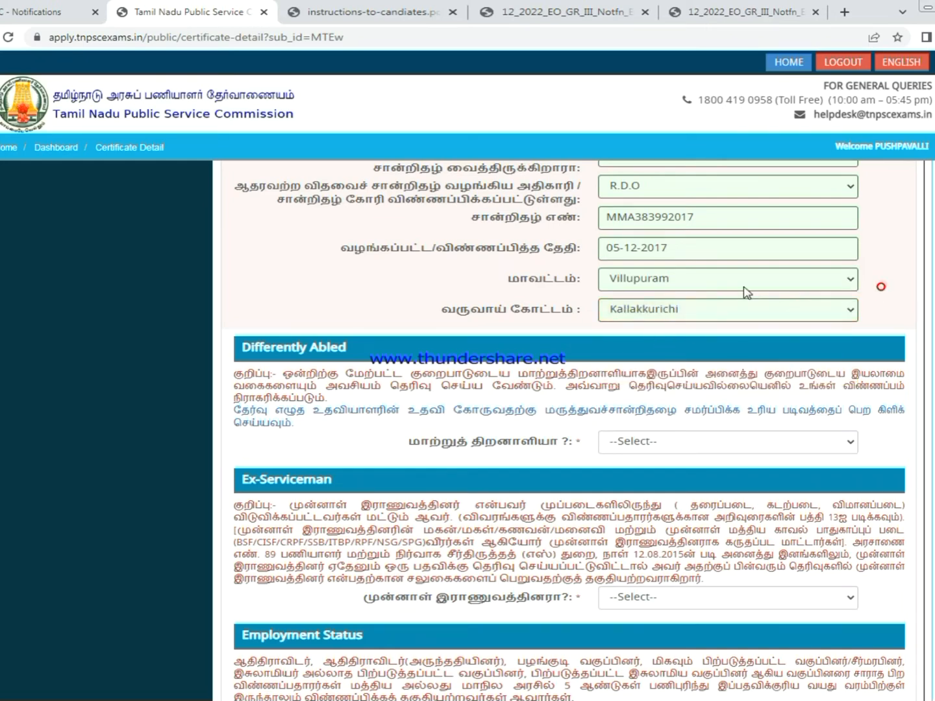
- Reselect Villupuram as the district and set the revenue division to Thirukoilur
{"action": "left_click", "coordinate": [810, 286]}
{"action": "scroll", "coordinate": [710, 472], "scroll_direction": "down", "scroll_amount": 1}
{"action": "scroll", "coordinate": [688, 403], "scroll_direction": "up", "scroll_amount": 6}
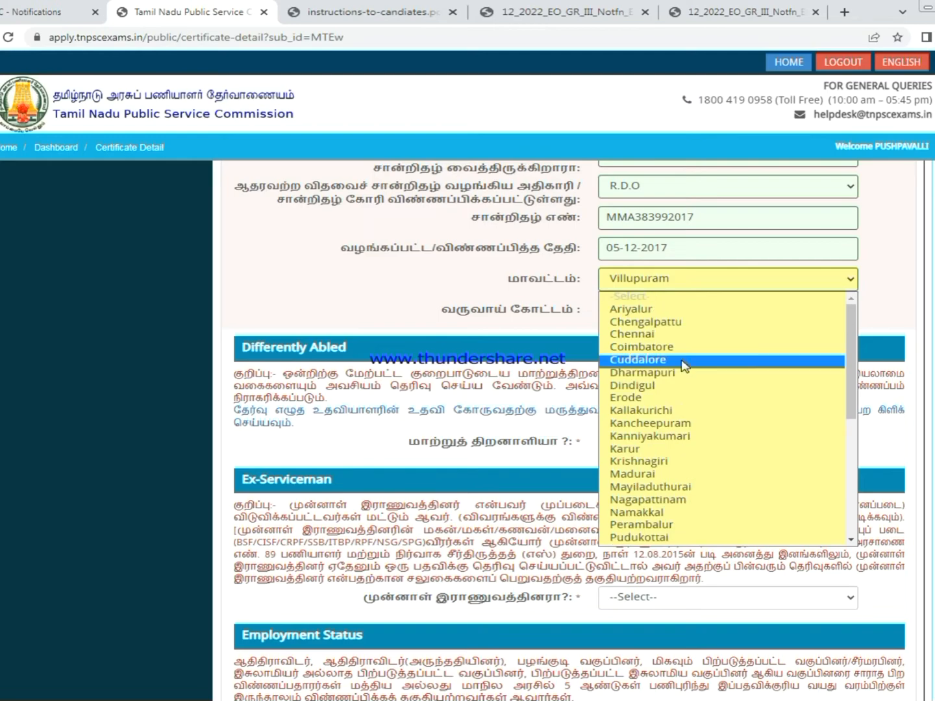
{"action": "left_click", "coordinate": [650, 411]}
{"action": "scroll", "coordinate": [721, 354], "scroll_direction": "up", "scroll_amount": 1}
{"action": "left_click", "coordinate": [721, 352]}
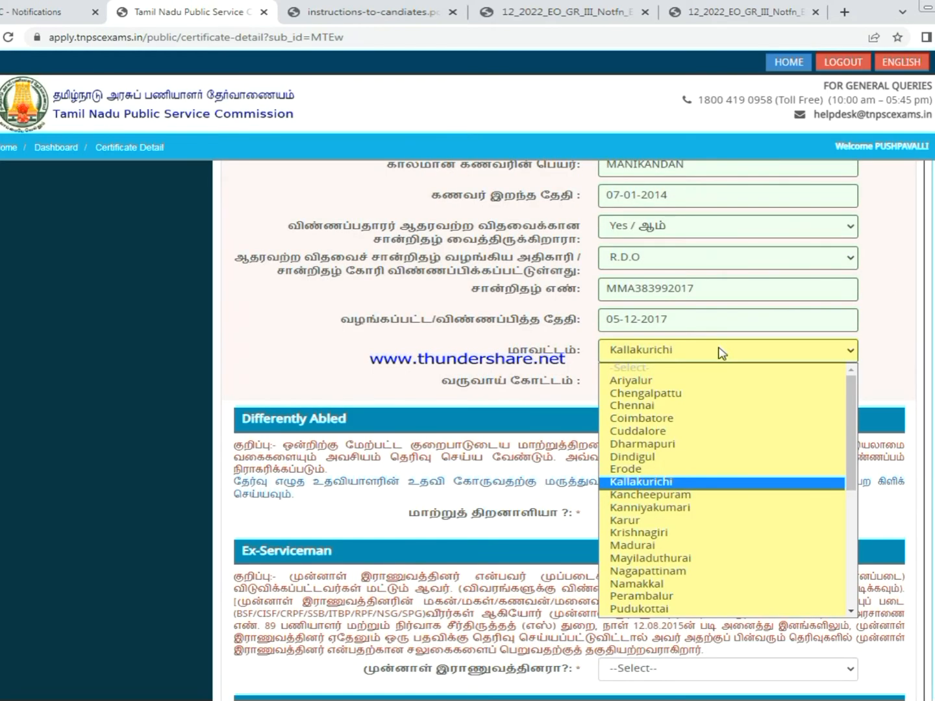
{"action": "scroll", "coordinate": [722, 353], "scroll_direction": "down", "scroll_amount": 3}
{"action": "scroll", "coordinate": [721, 354], "scroll_direction": "up", "scroll_amount": 4}
{"action": "left_click", "coordinate": [718, 422]}
{"action": "scroll", "coordinate": [688, 513], "scroll_direction": "down", "scroll_amount": 5}
{"action": "scroll", "coordinate": [926, 351], "scroll_direction": "down", "scroll_amount": 1}
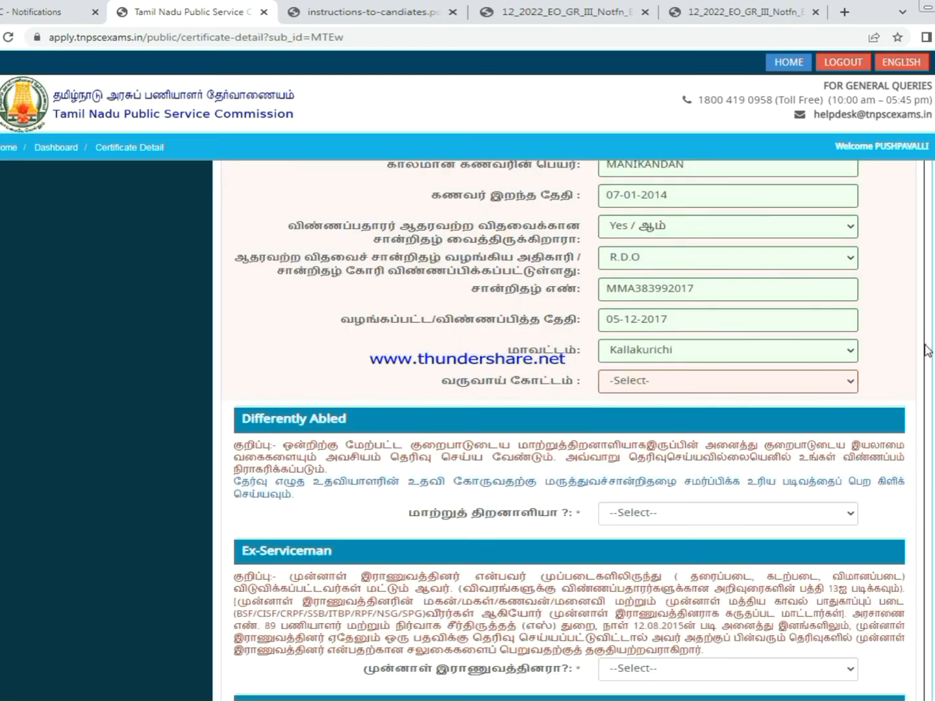
{"action": "left_click", "coordinate": [781, 356]}
{"action": "scroll", "coordinate": [716, 520], "scroll_direction": "down", "scroll_amount": 3}
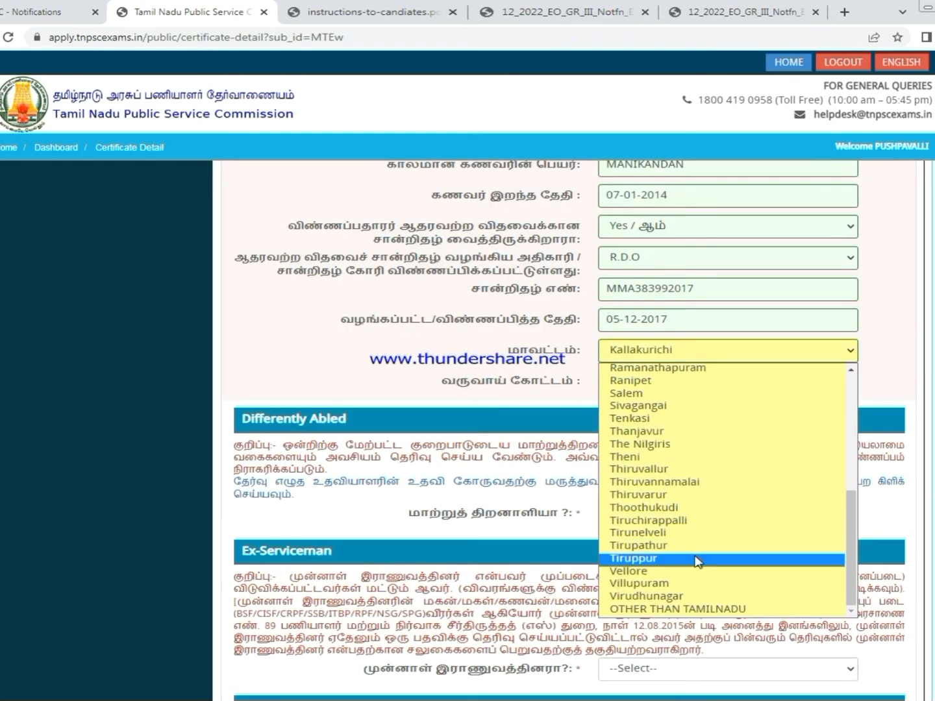
{"action": "left_click", "coordinate": [660, 584]}
{"action": "left_click", "coordinate": [681, 386]}
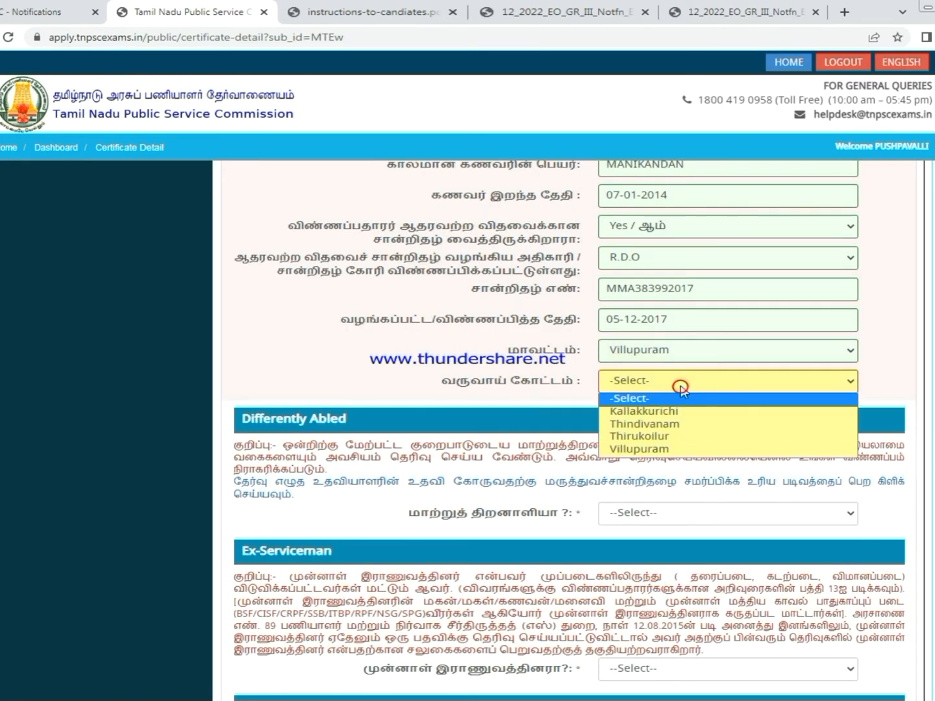
{"action": "left_click", "coordinate": [662, 440]}
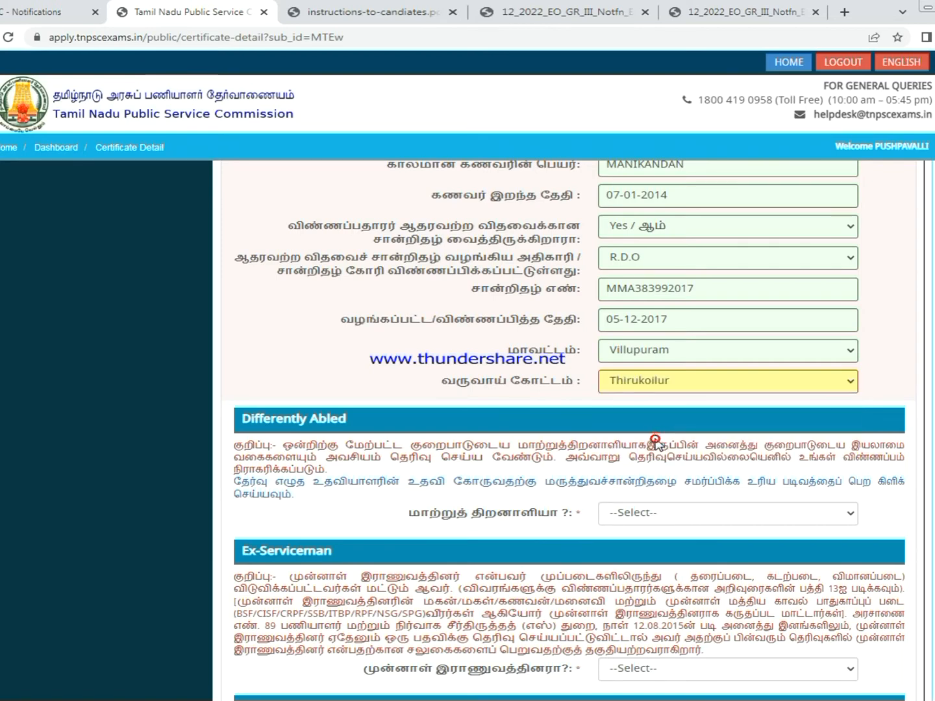
- Answer No to differently abled, ex-serviceman and government employee questions
{"action": "scroll", "coordinate": [793, 388], "scroll_direction": "down", "scroll_amount": 4}
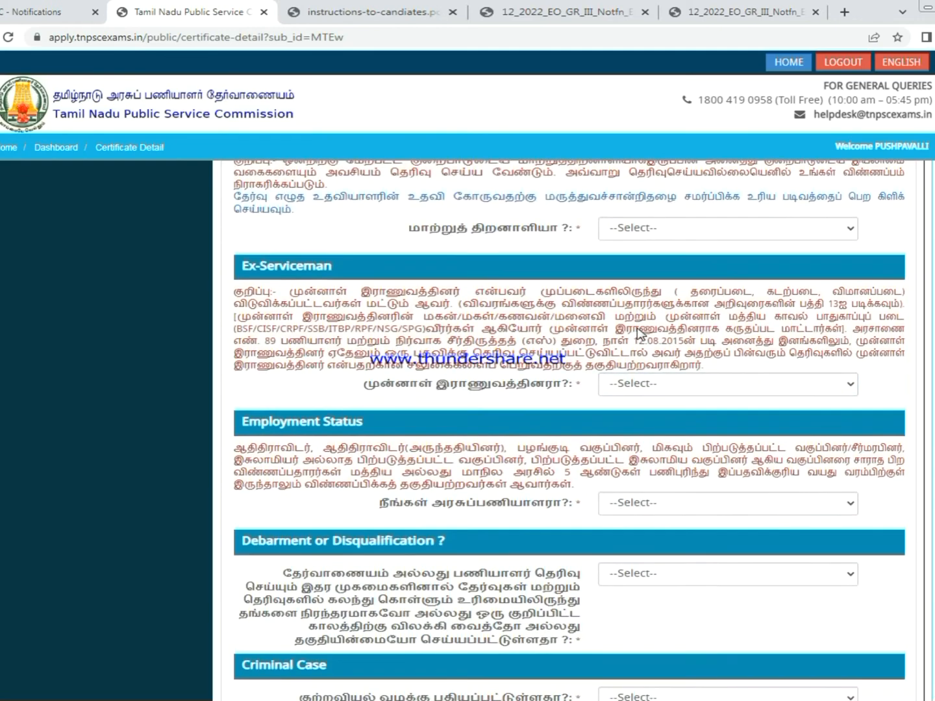
{"action": "scroll", "coordinate": [637, 327], "scroll_direction": "up", "scroll_amount": 1}
{"action": "left_click", "coordinate": [679, 300]}
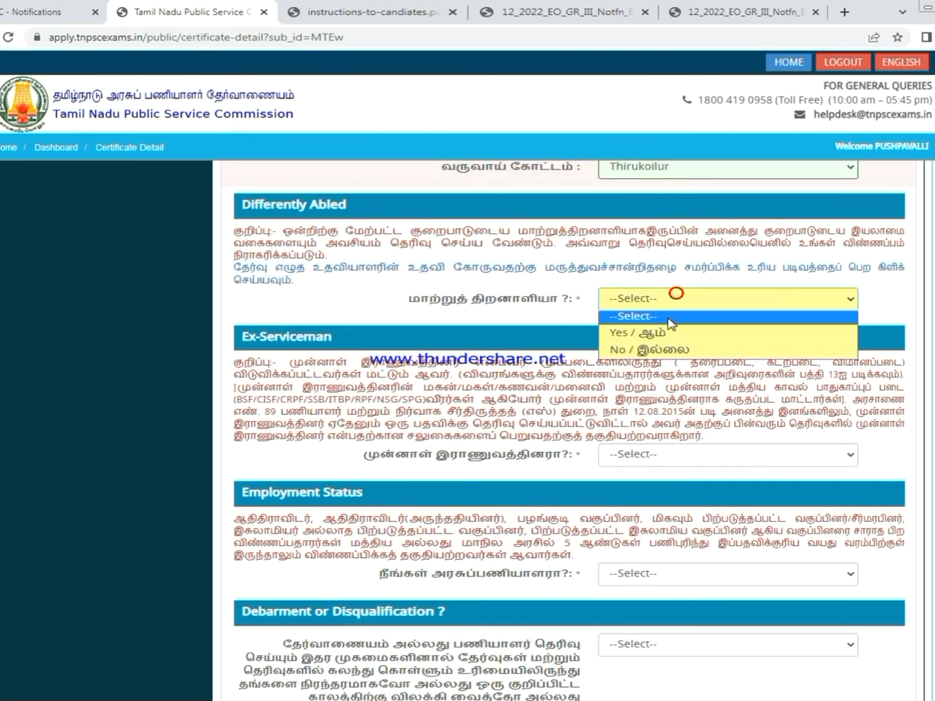
{"action": "left_click", "coordinate": [667, 348]}
{"action": "left_click", "coordinate": [665, 349]}
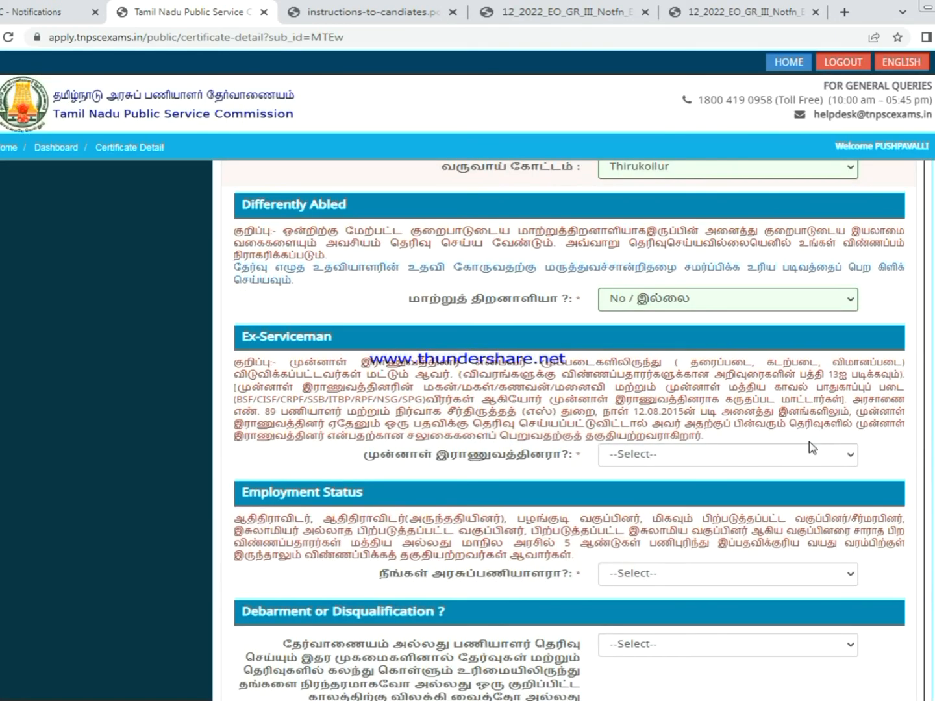
{"action": "scroll", "coordinate": [812, 448], "scroll_direction": "down", "scroll_amount": 2}
{"action": "left_click", "coordinate": [669, 312]}
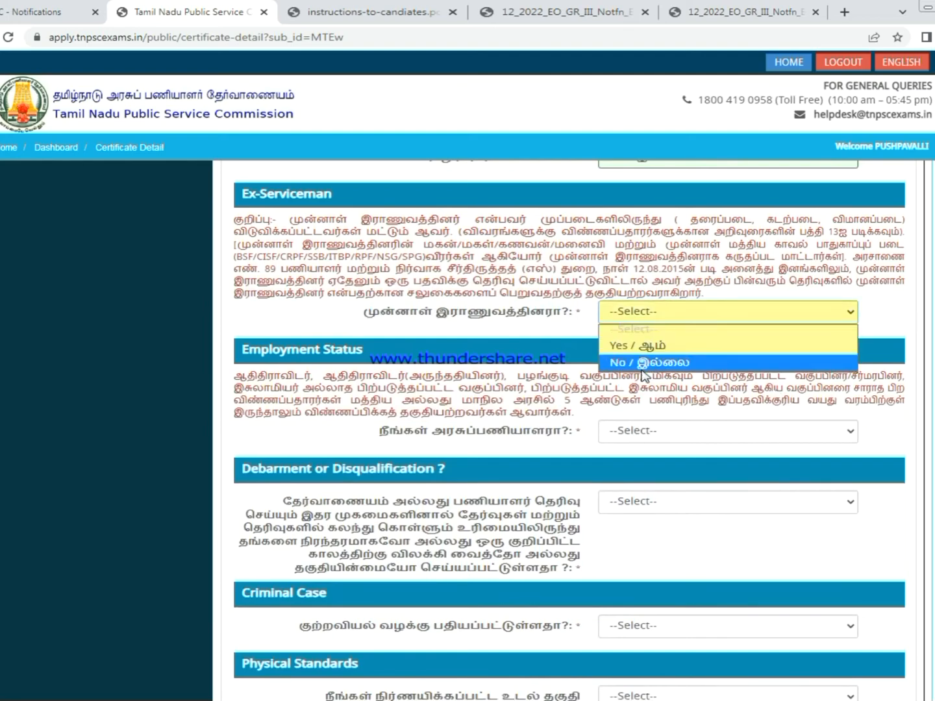
{"action": "left_click", "coordinate": [660, 362]}
{"action": "left_click", "coordinate": [681, 342]}
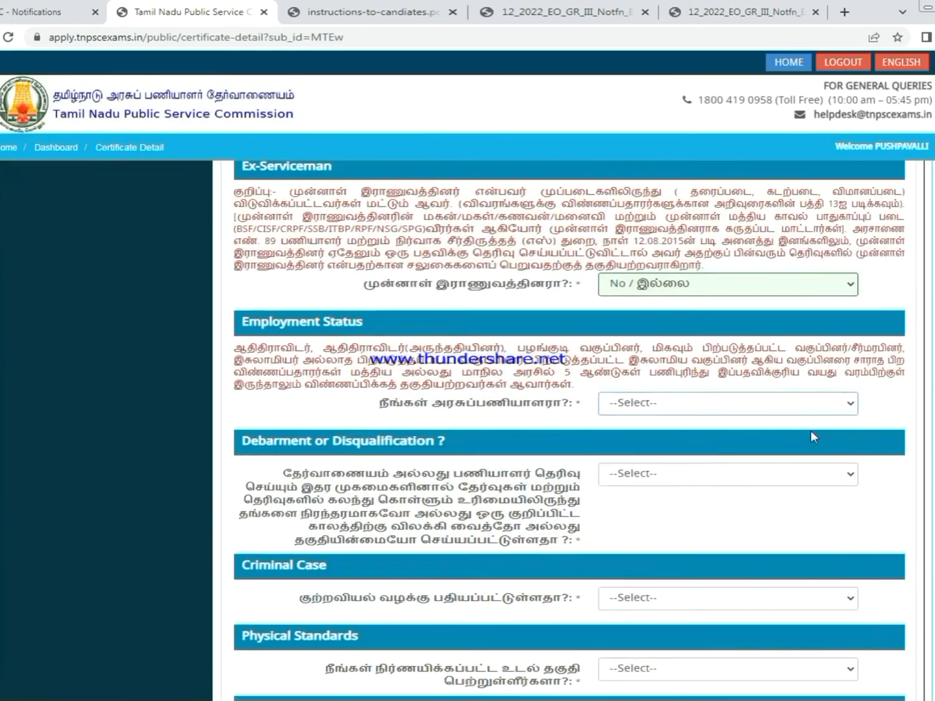
{"action": "scroll", "coordinate": [812, 432], "scroll_direction": "down", "scroll_amount": 2}
{"action": "left_click", "coordinate": [705, 287]}
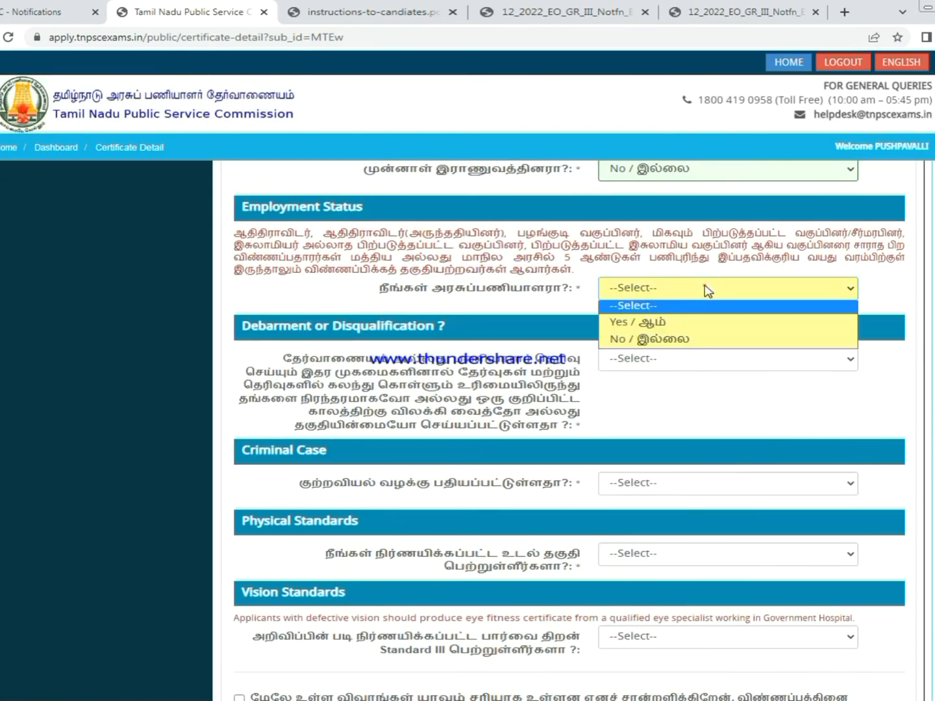
{"action": "left_click", "coordinate": [647, 339]}
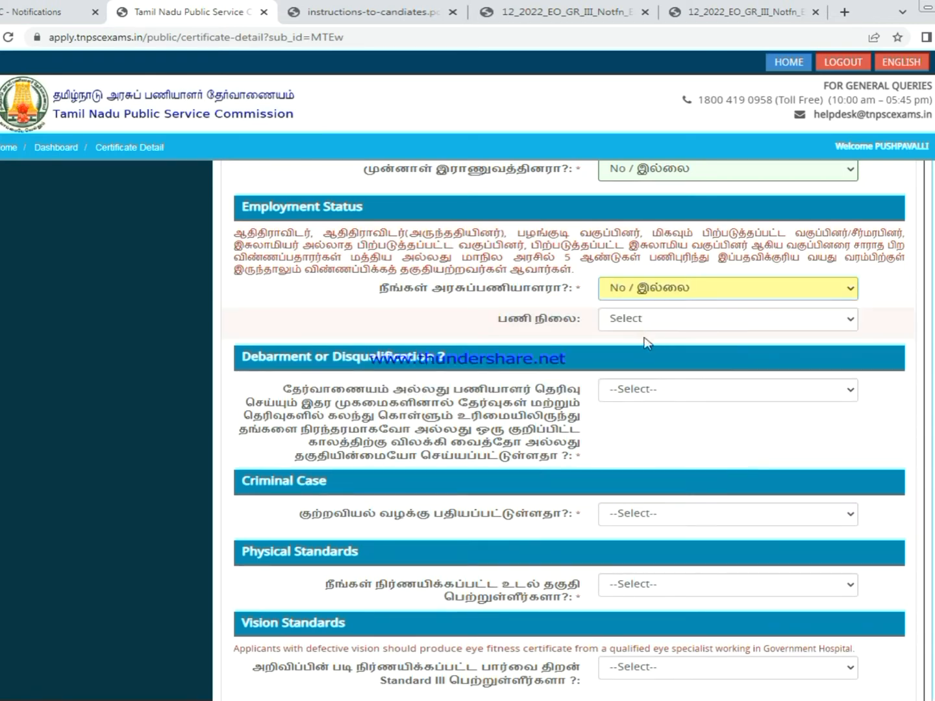
- Answer No to the debarment and criminal case questions
{"action": "left_click", "coordinate": [673, 390]}
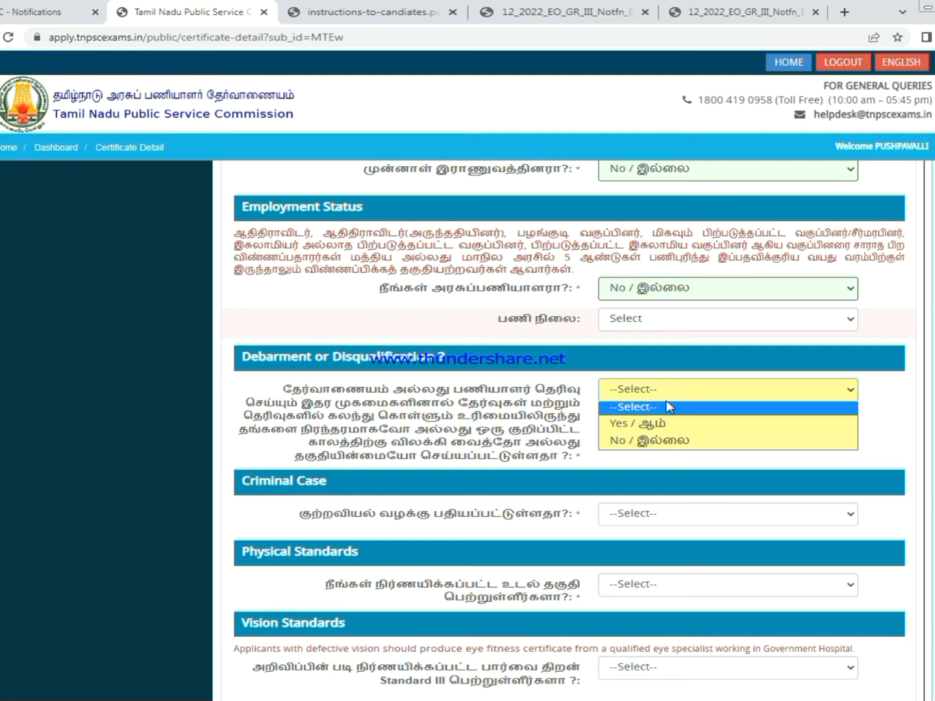
{"action": "left_click", "coordinate": [658, 439]}
{"action": "scroll", "coordinate": [681, 389], "scroll_direction": "down", "scroll_amount": 3}
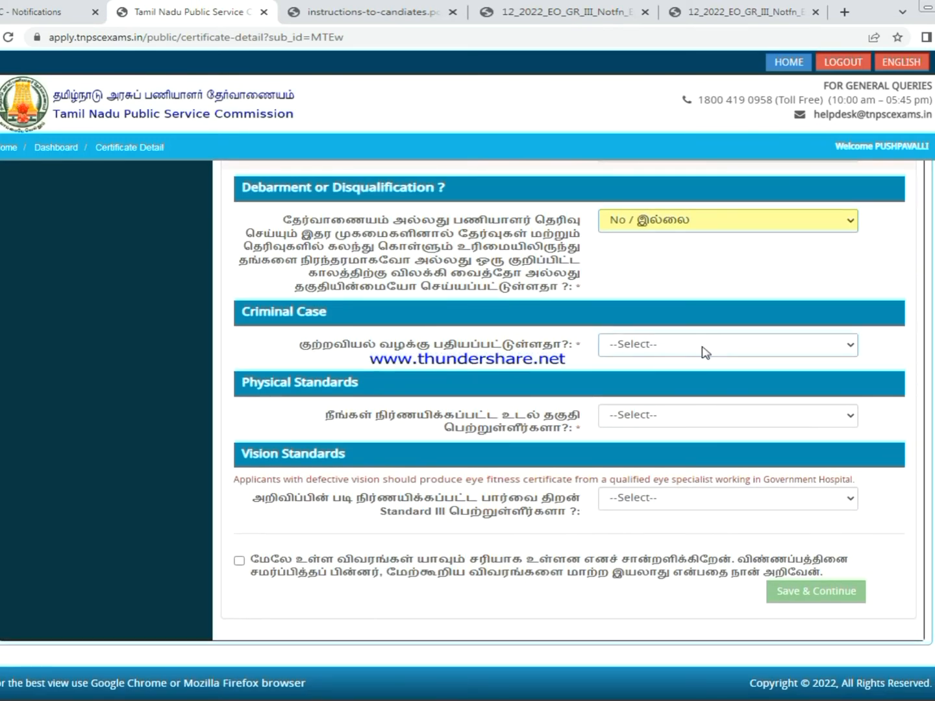
{"action": "left_click", "coordinate": [704, 352]}
{"action": "left_click", "coordinate": [656, 394]}
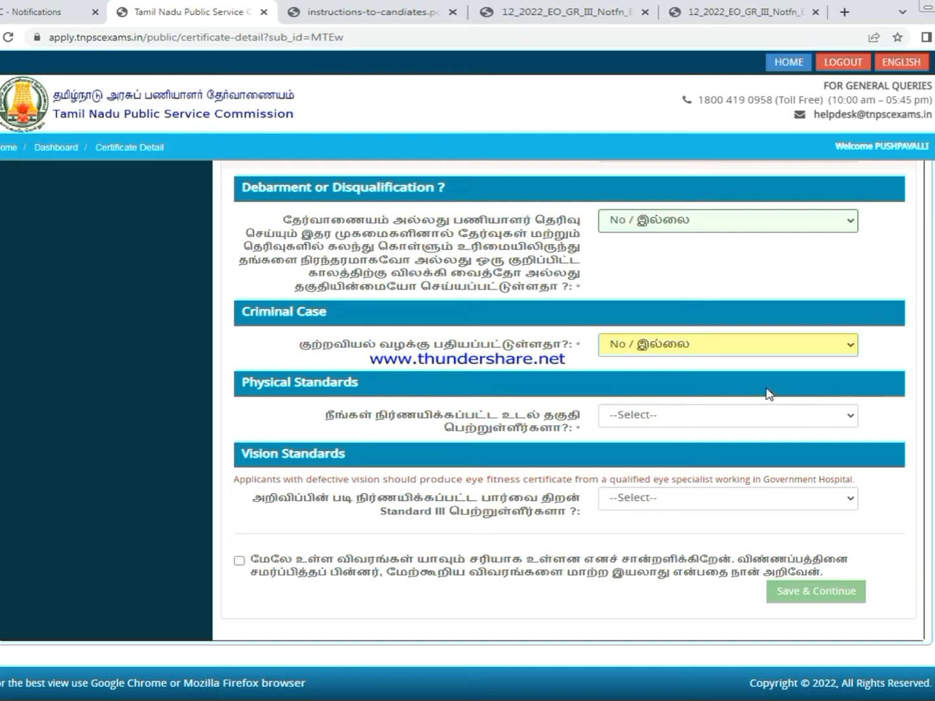
- Answer Yes for physical and Standard III vision standards, accept the declaration and save
{"action": "left_click", "coordinate": [669, 424]}
{"action": "left_click", "coordinate": [625, 448]}
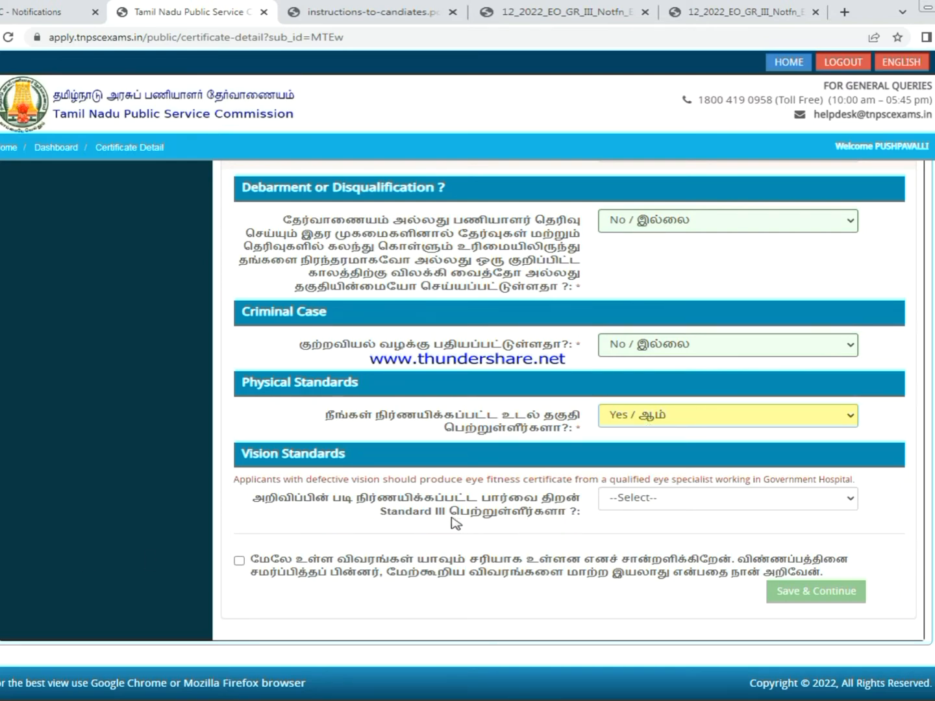
{"action": "left_click", "coordinate": [659, 513]}
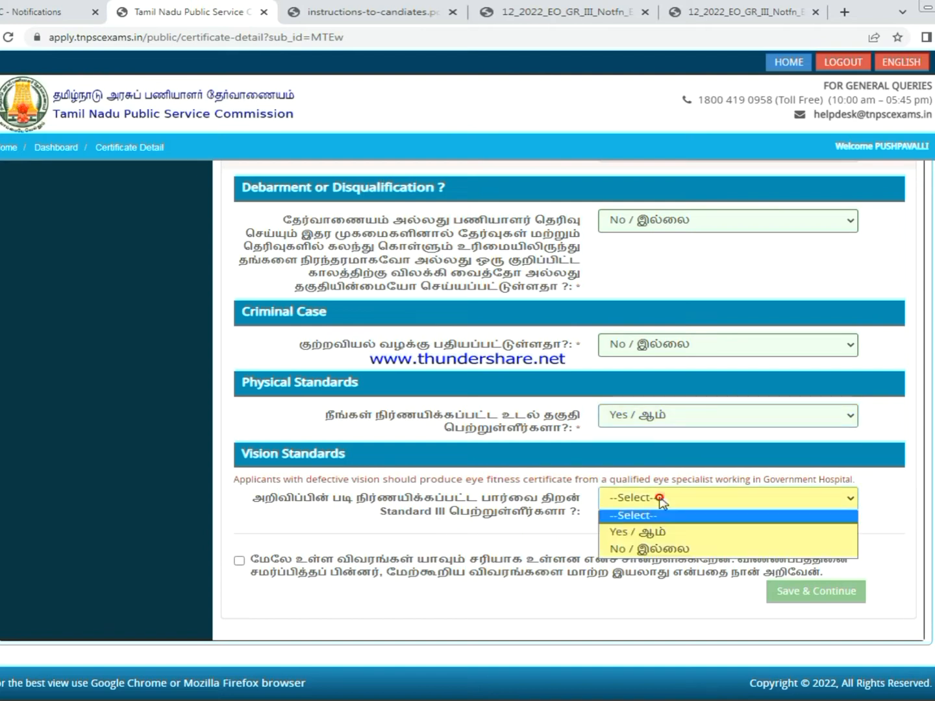
{"action": "left_click", "coordinate": [633, 530]}
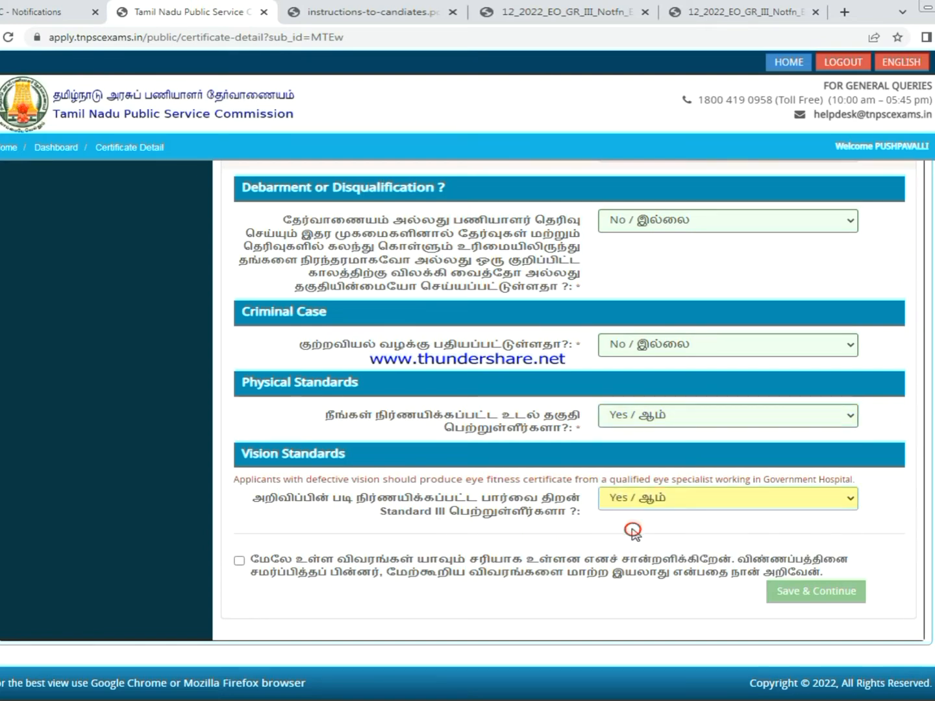
{"action": "left_click", "coordinate": [239, 561]}
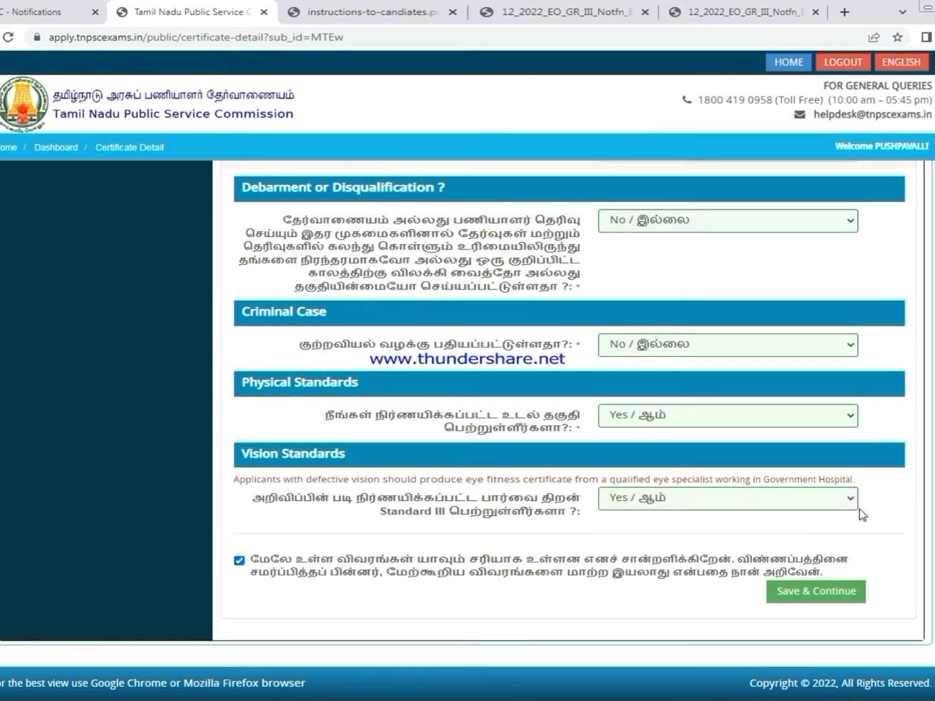
{"action": "left_click", "coordinate": [819, 591]}
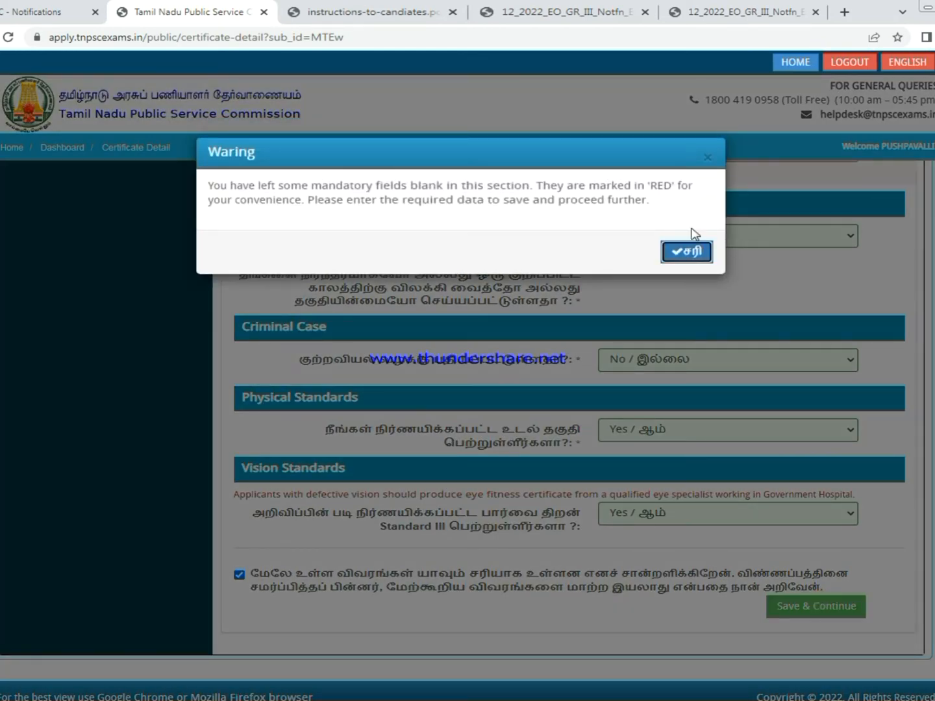
- Dismiss the mandatory-fields warning, set work status to UNEMPLOYED and save the certificate details
{"action": "left_click", "coordinate": [686, 253]}
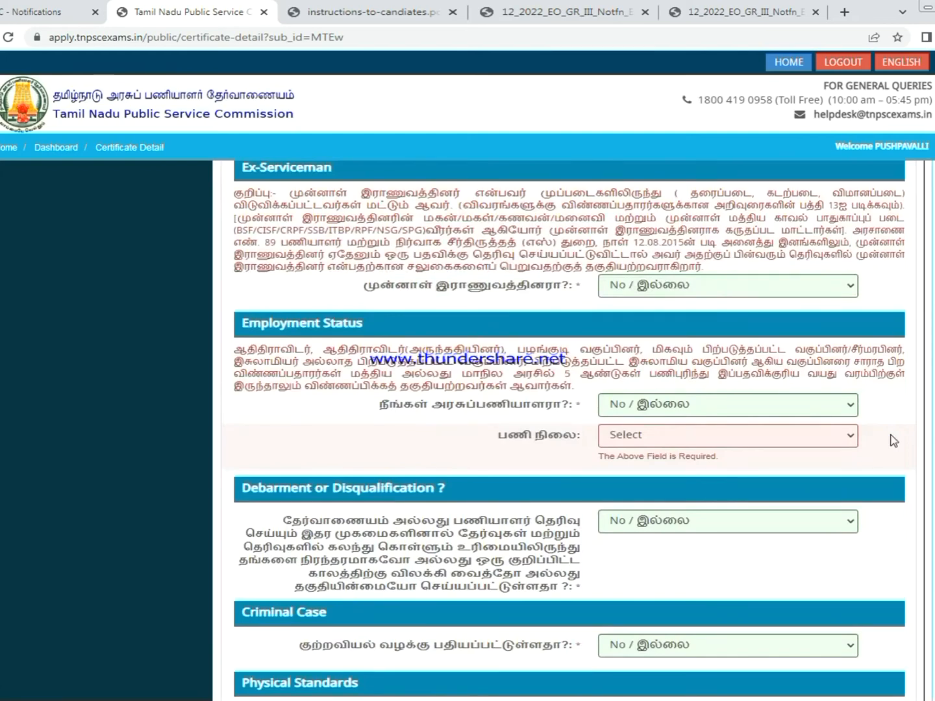
{"action": "left_click", "coordinate": [647, 436]}
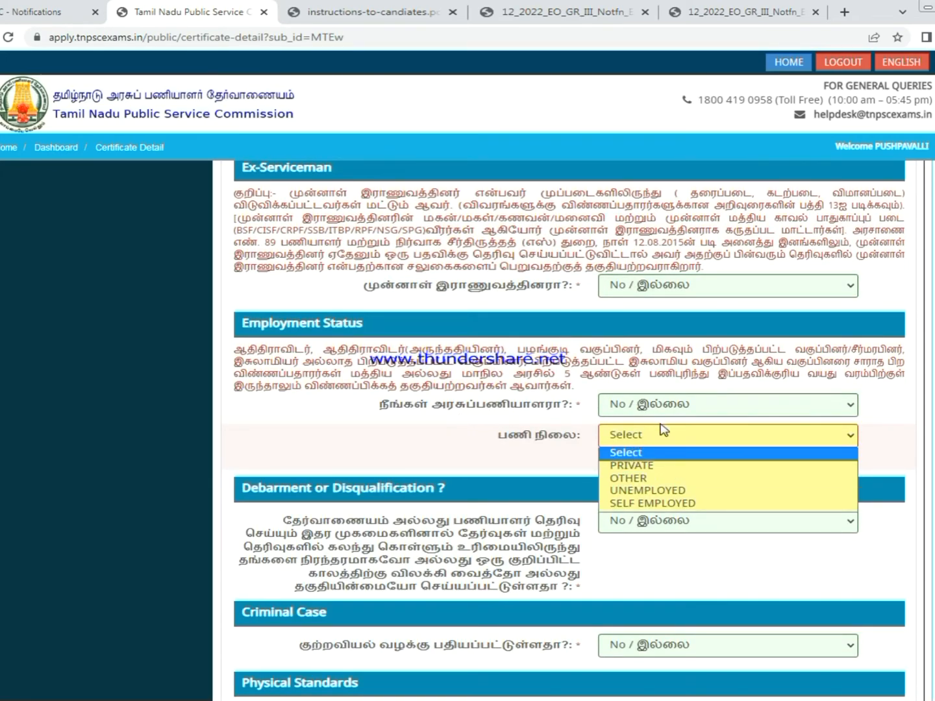
{"action": "left_click", "coordinate": [650, 491]}
{"action": "scroll", "coordinate": [746, 454], "scroll_direction": "down", "scroll_amount": 5}
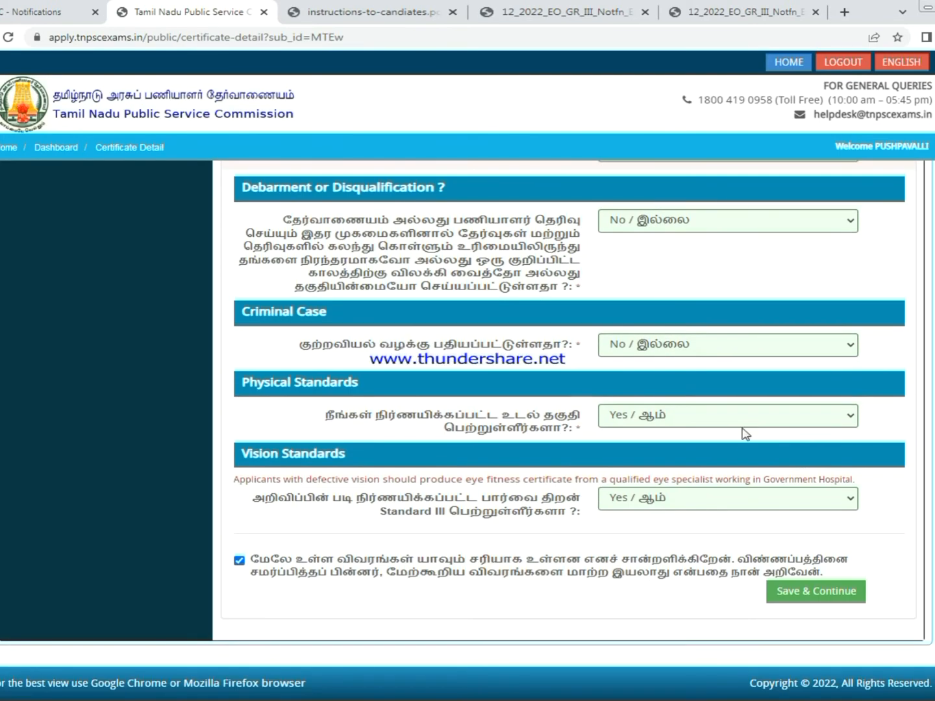
{"action": "left_click", "coordinate": [812, 592]}
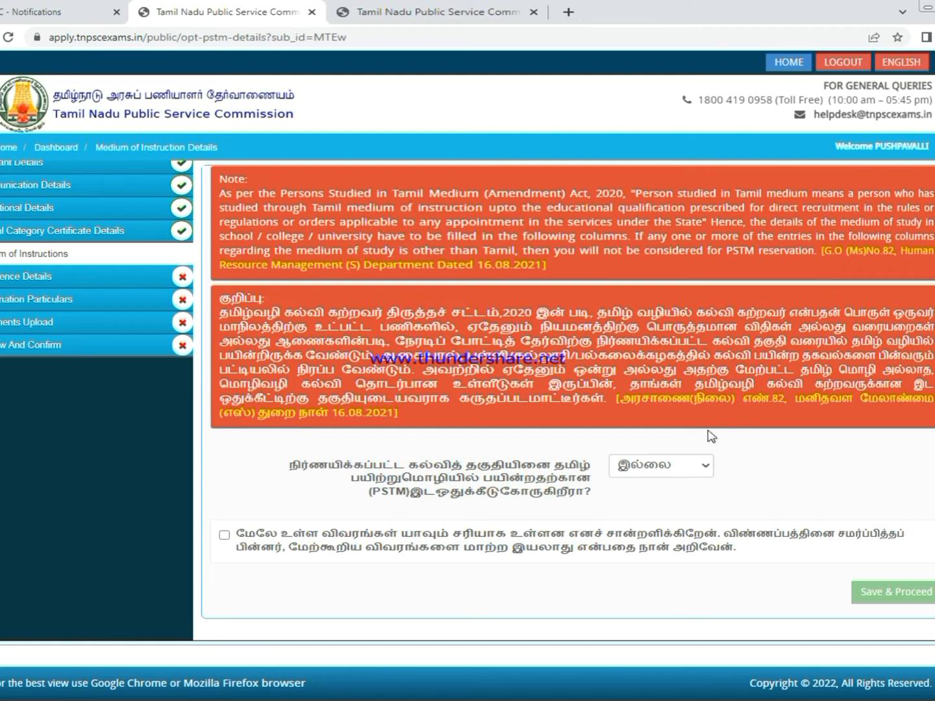
- Accept the declaration and save the Medium of Instruction (PSTM) section
{"action": "left_click", "coordinate": [662, 469]}
{"action": "left_click", "coordinate": [224, 536]}
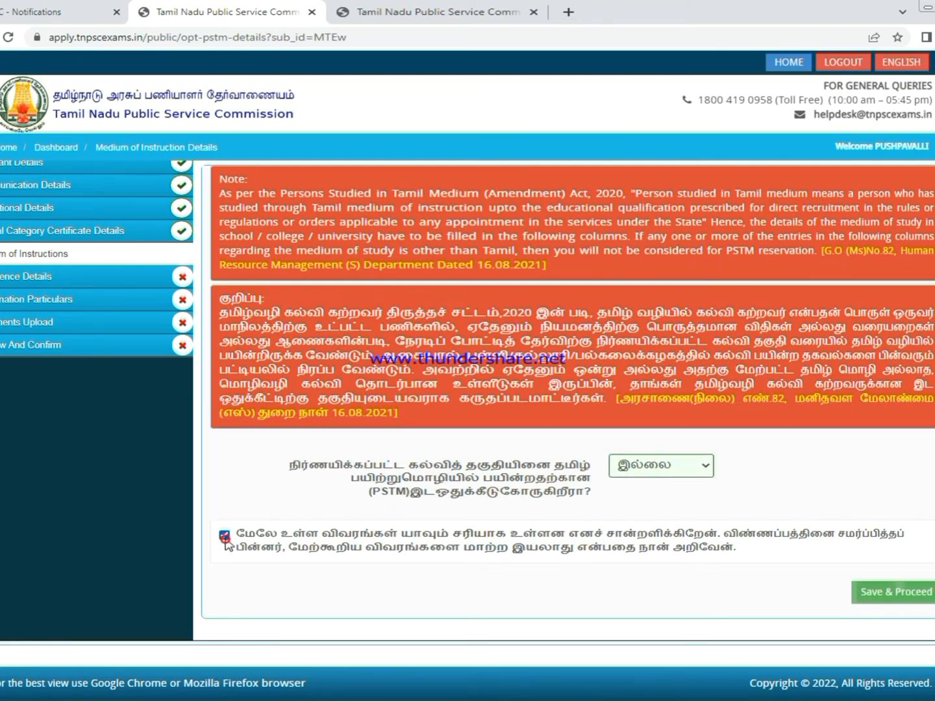
{"action": "left_click", "coordinate": [886, 594]}
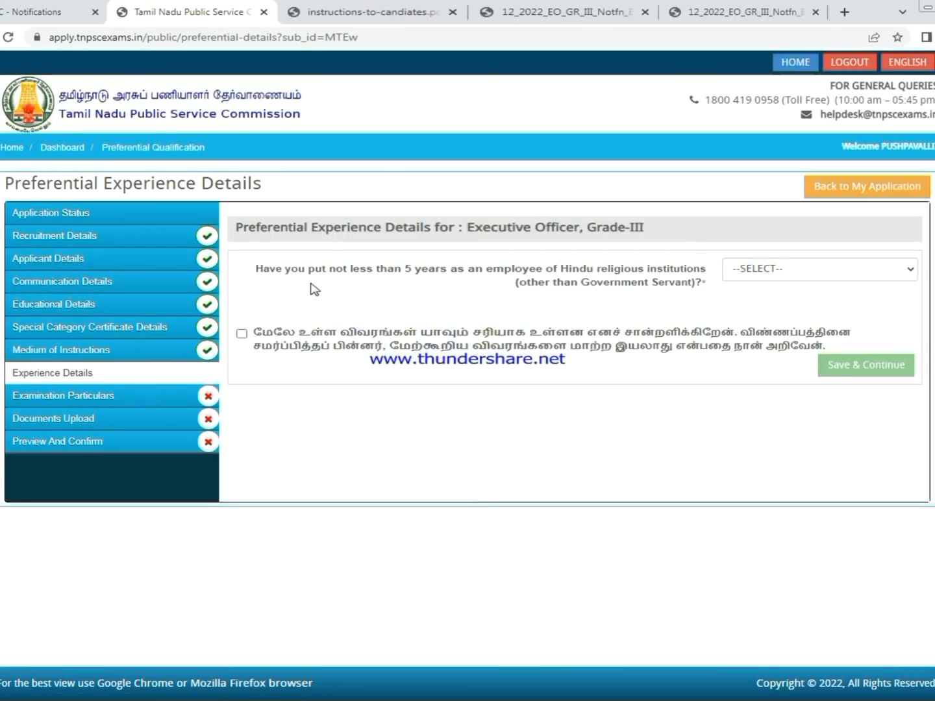
- Answer 'NO / இல்லை' to religious institution service, accept the declaration and save Experience Details
{"action": "left_click", "coordinate": [760, 278]}
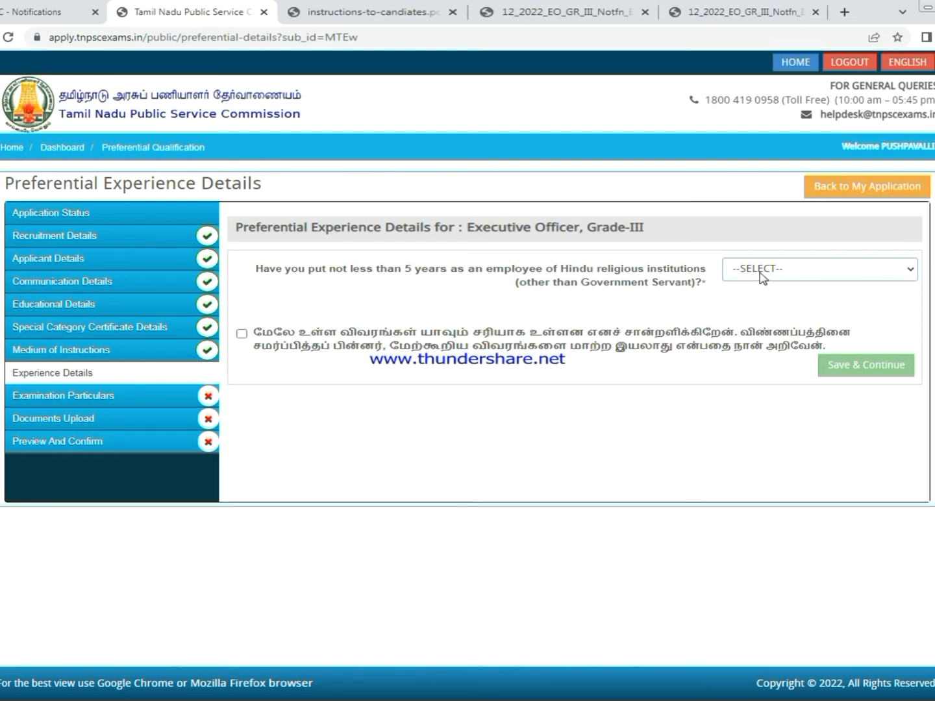
{"action": "left_click", "coordinate": [761, 272]}
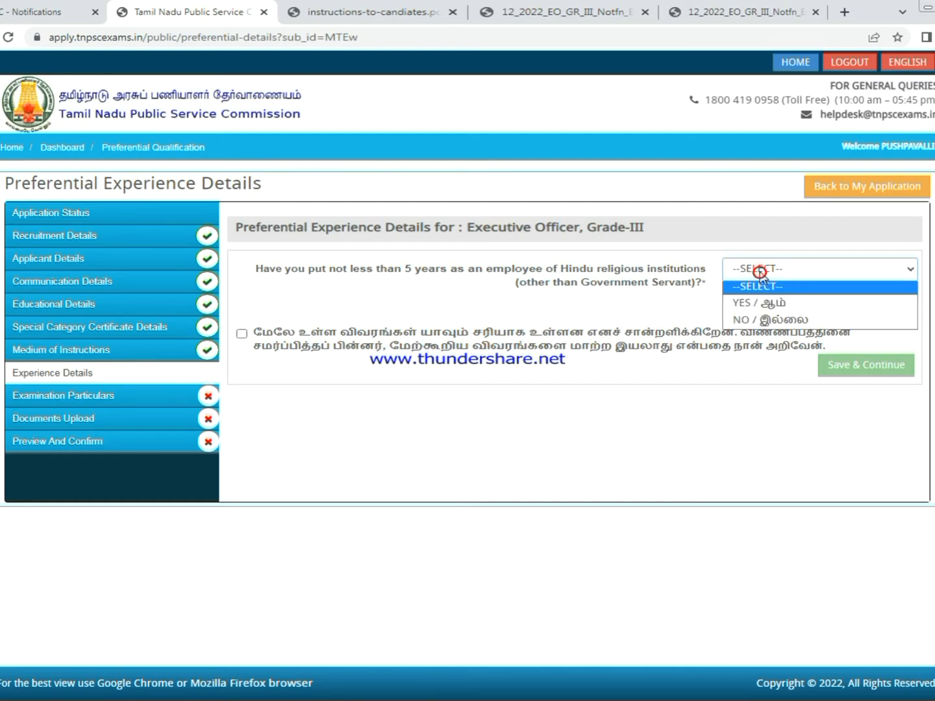
{"action": "left_click", "coordinate": [773, 317]}
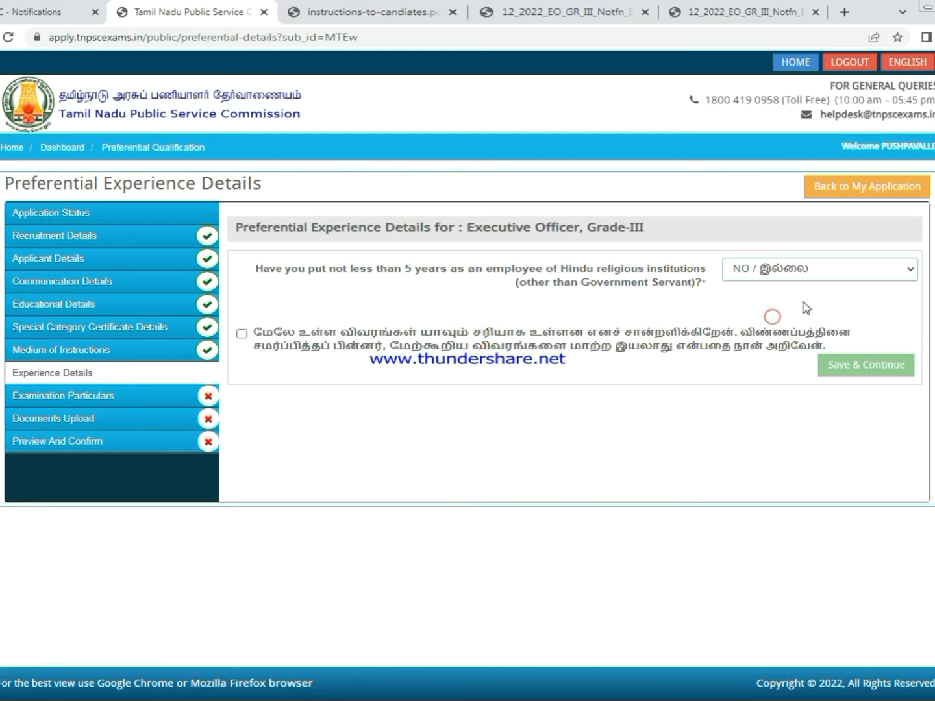
{"action": "left_click", "coordinate": [242, 333]}
{"action": "left_click", "coordinate": [847, 367]}
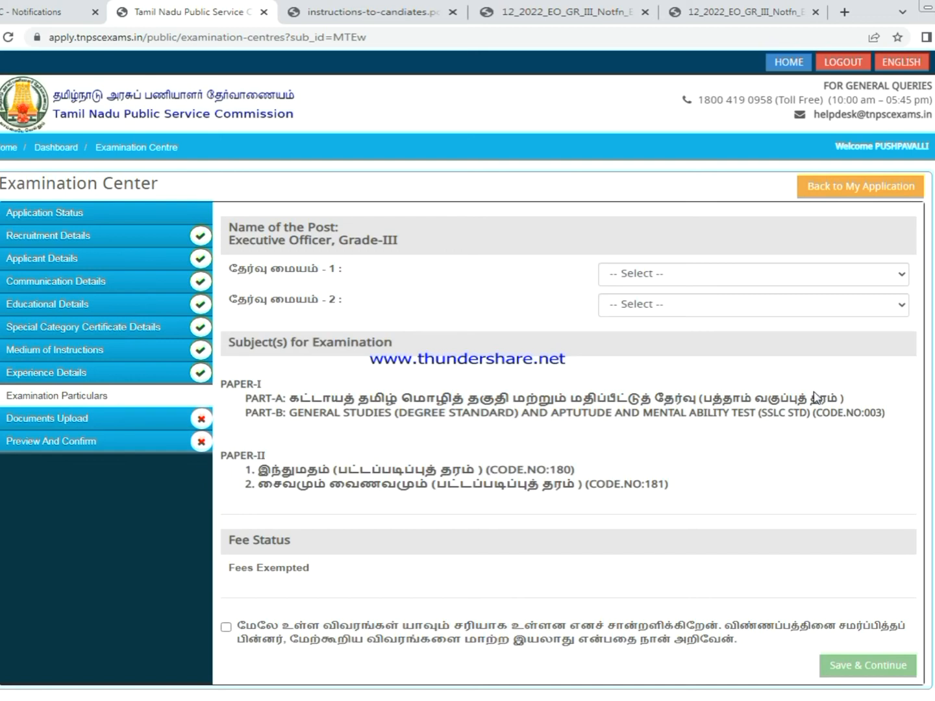
- Choose Villupuram for exam centre 1 and Kallakurichi for centre 2, accept the declaration and save
{"action": "left_click", "coordinate": [703, 272]}
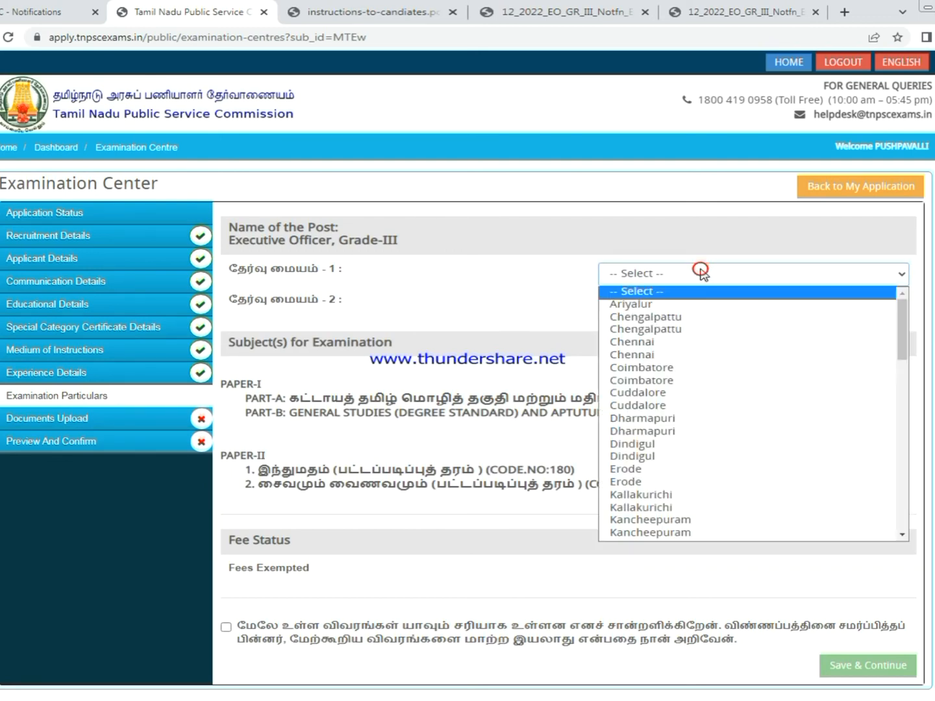
{"action": "left_click_drag", "start_coordinate": [908, 325], "coordinate": [893, 529]}
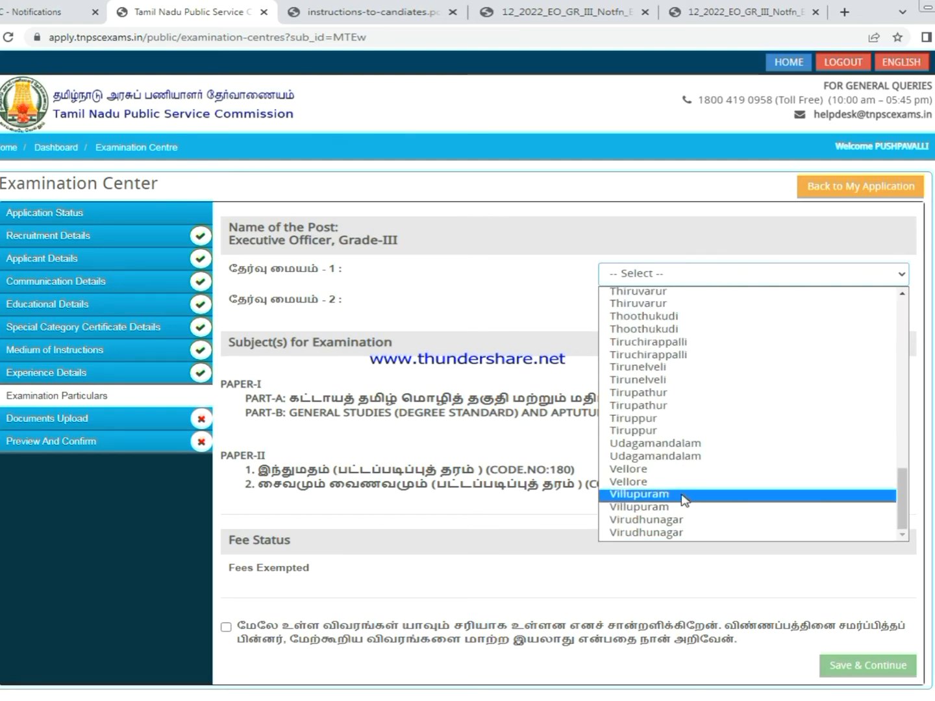
{"action": "left_click", "coordinate": [645, 495]}
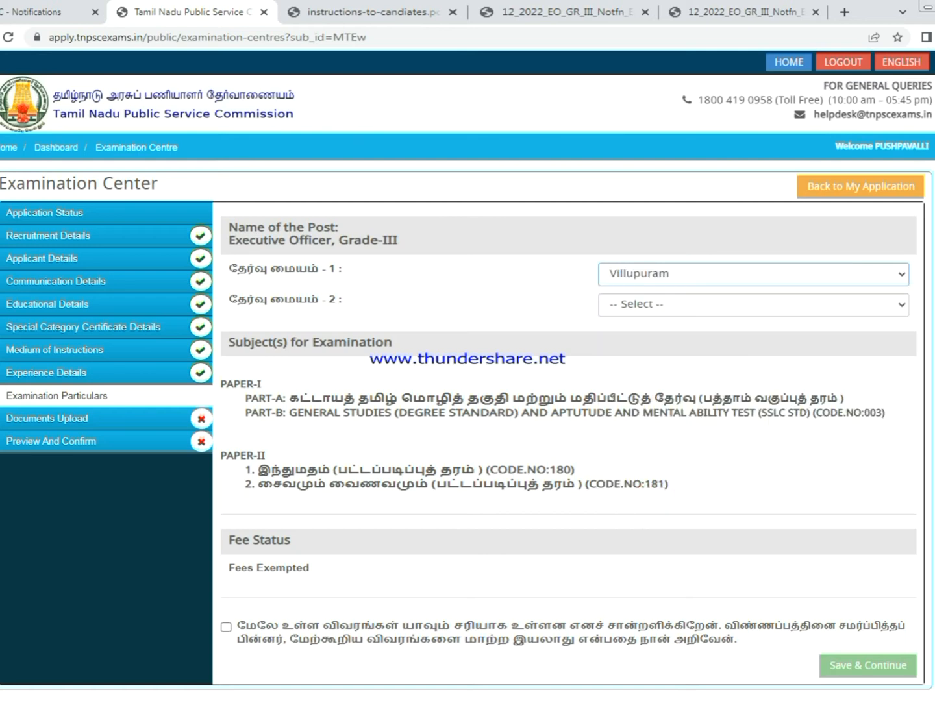
{"action": "left_click", "coordinate": [669, 307]}
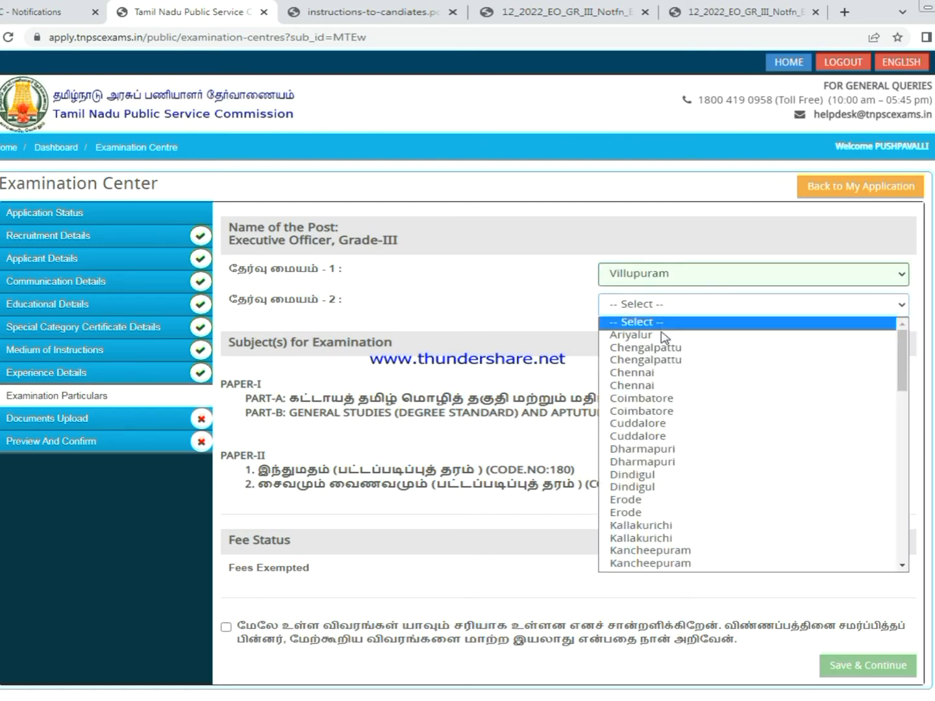
{"action": "left_click_drag", "start_coordinate": [902, 343], "coordinate": [902, 553]}
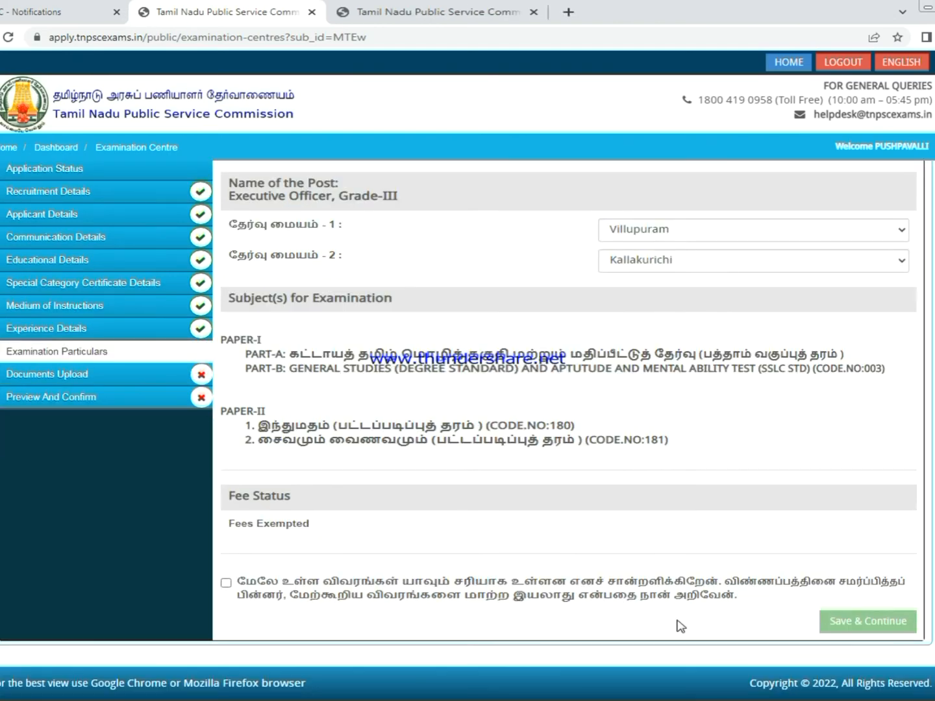
{"action": "left_click", "coordinate": [226, 583]}
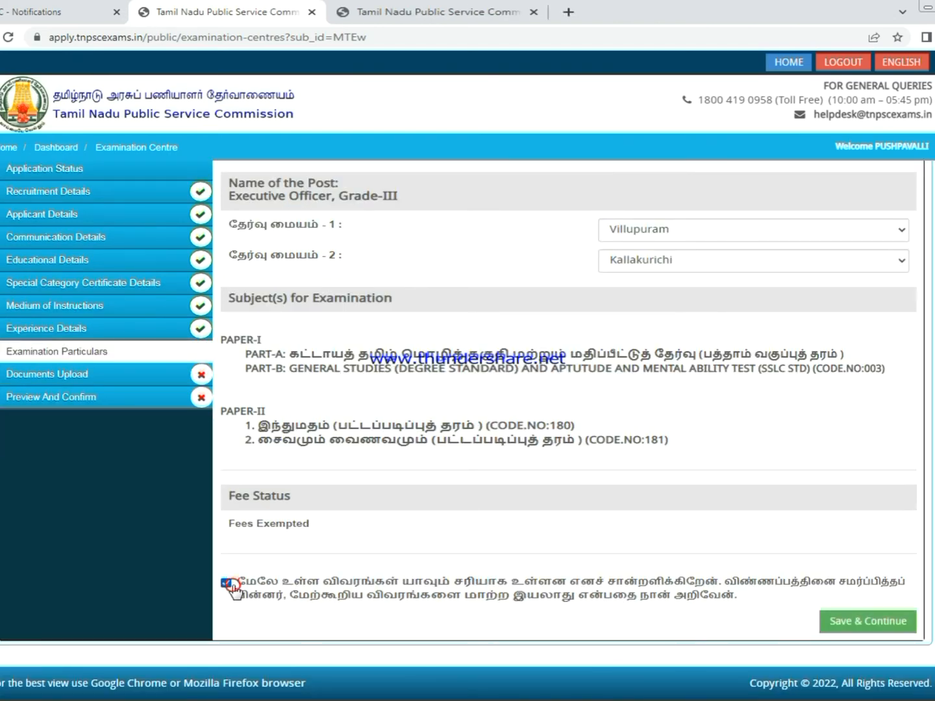
{"action": "left_click", "coordinate": [845, 618]}
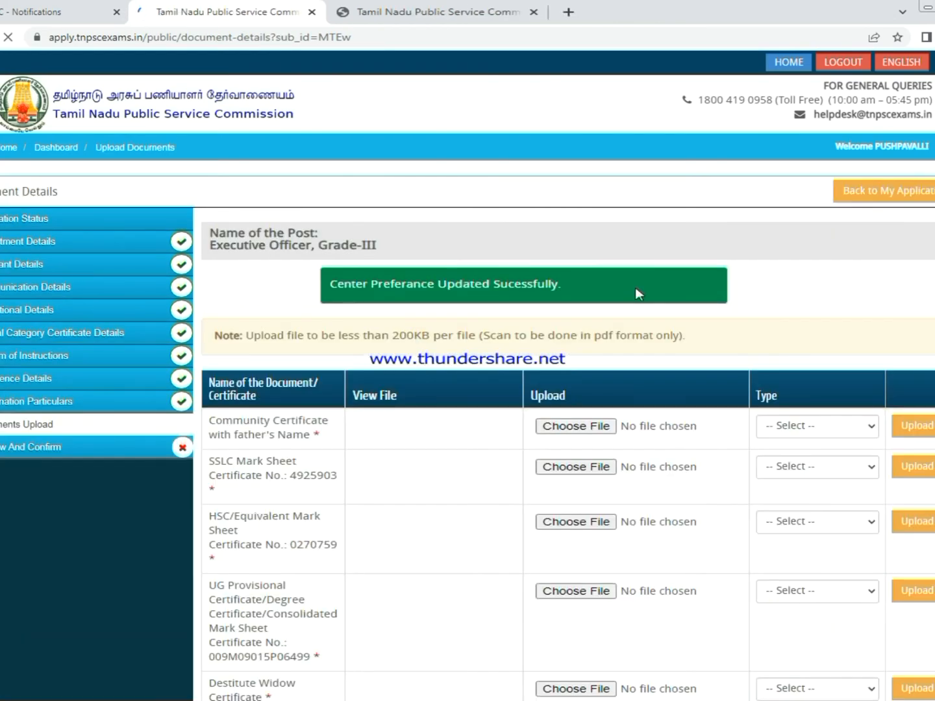
- Attach COMMUNITY.pdf to the Community Certificate row with type Certificate
{"action": "scroll", "coordinate": [637, 293], "scroll_direction": "down", "scroll_amount": 3}
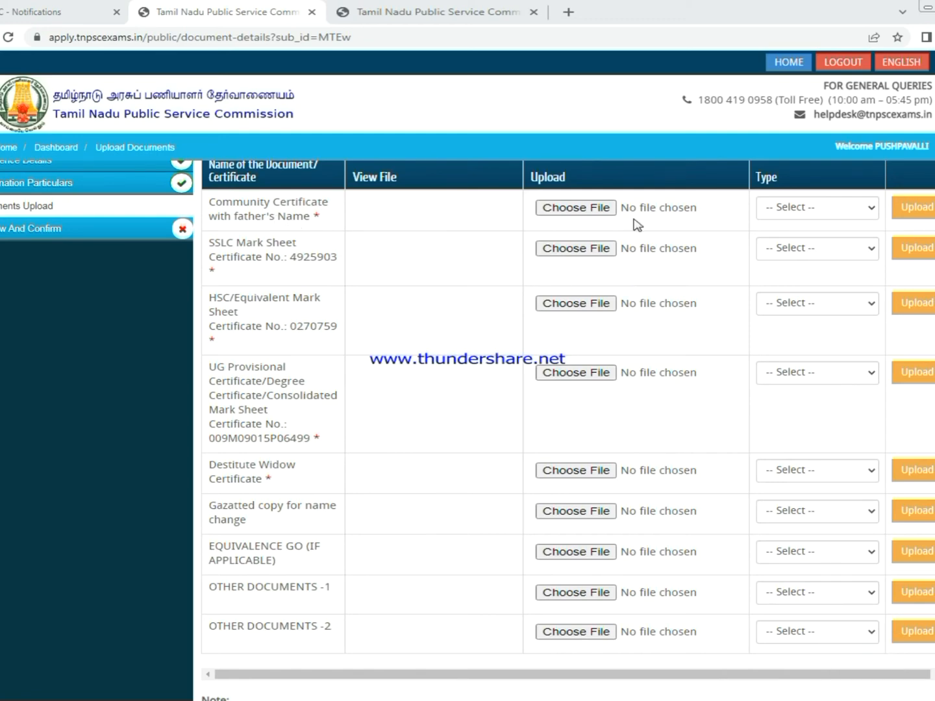
{"action": "left_click", "coordinate": [597, 207]}
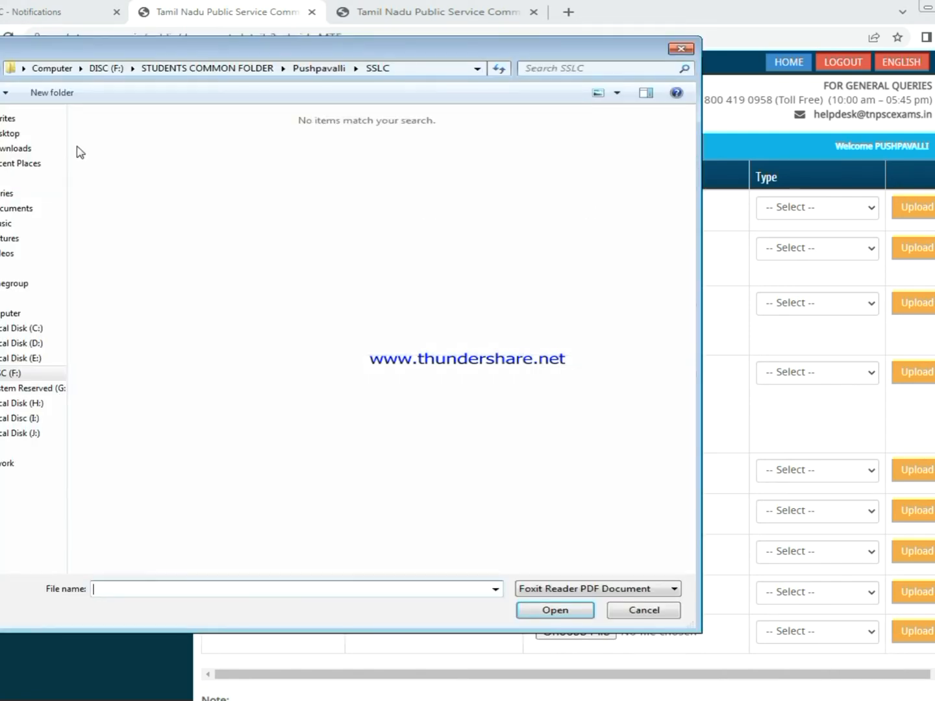
{"action": "left_click", "coordinate": [26, 133]}
{"action": "double_click", "coordinate": [134, 248]}
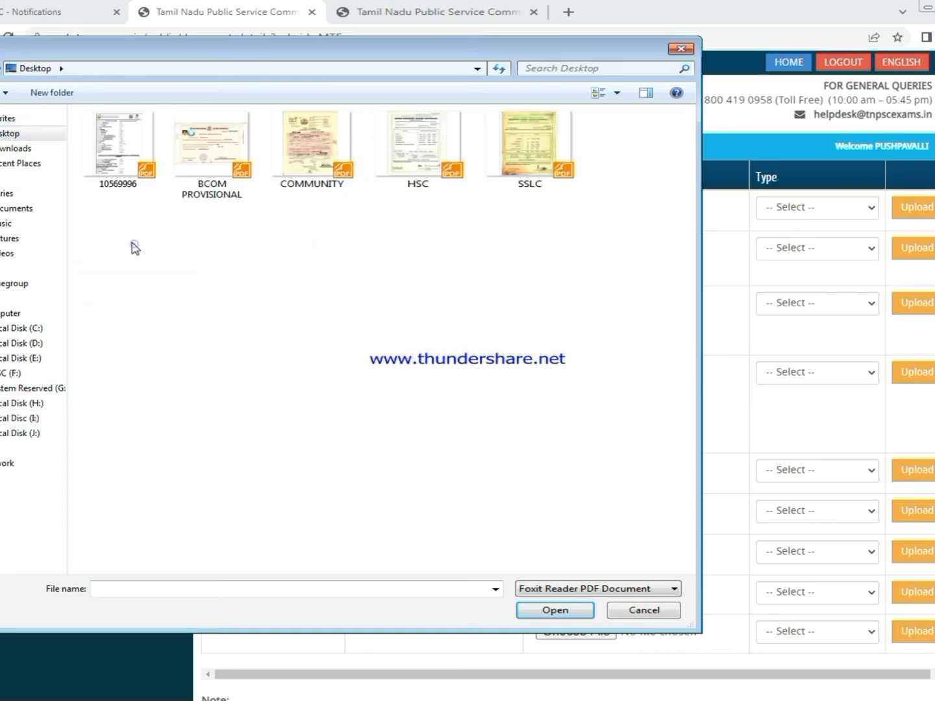
{"action": "left_click", "coordinate": [328, 167]}
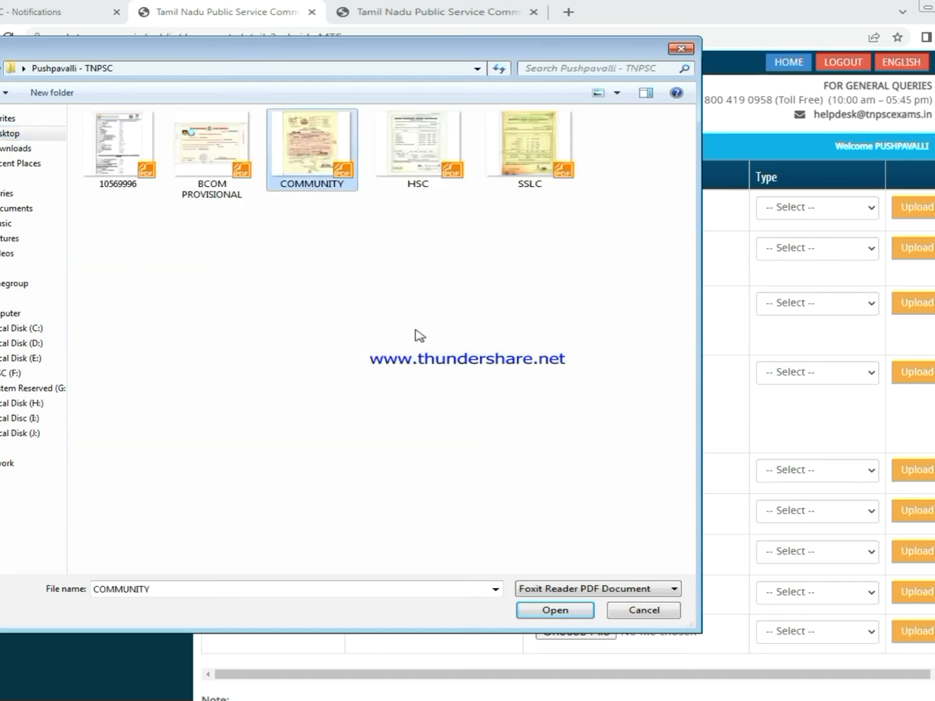
{"action": "left_click", "coordinate": [556, 611]}
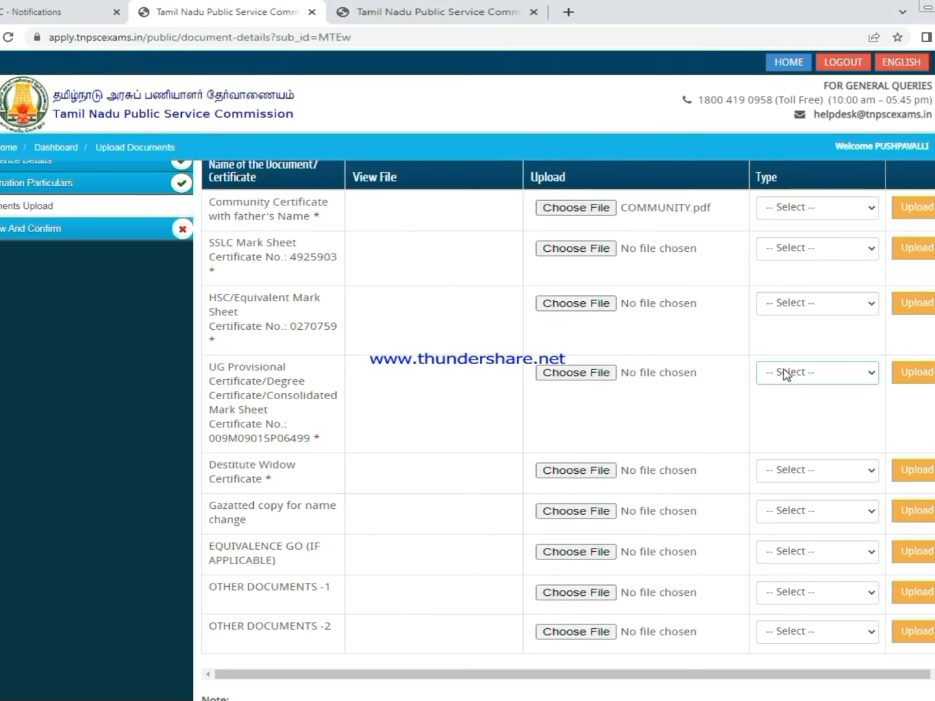
{"action": "left_click", "coordinate": [815, 207]}
{"action": "left_click", "coordinate": [806, 238]}
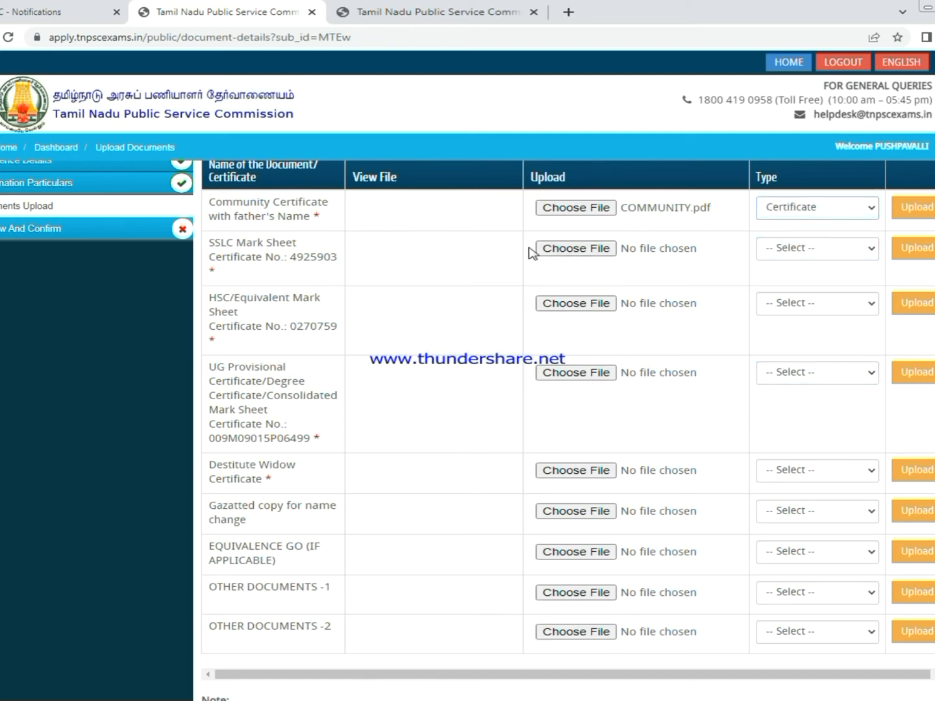
- Attach SSLC.pdf with type Marksheet and upload it
{"action": "left_click", "coordinate": [565, 248]}
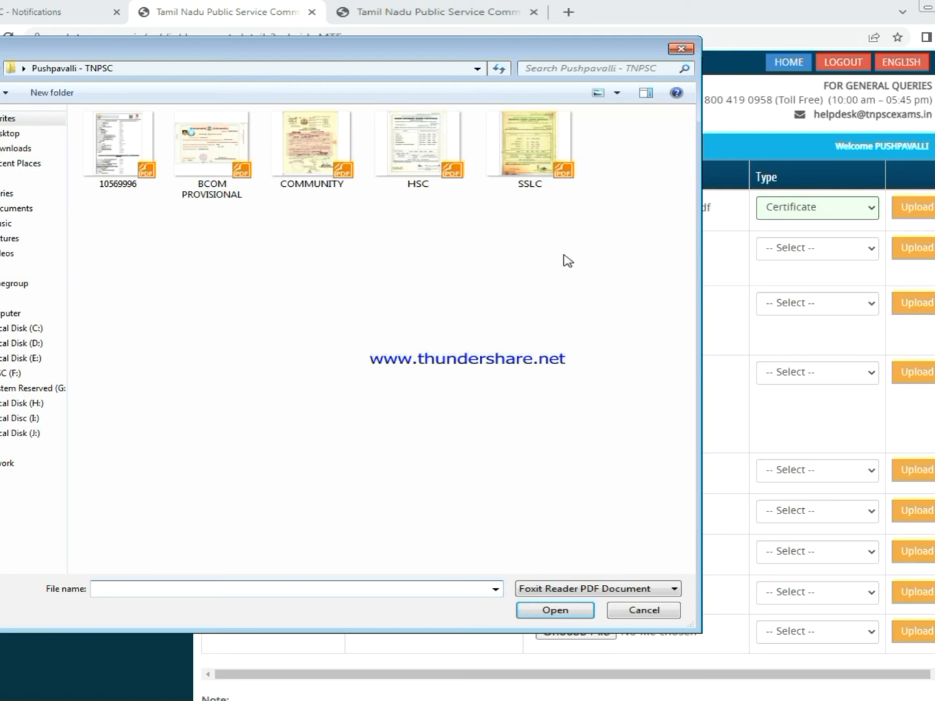
{"action": "left_click", "coordinate": [535, 156]}
{"action": "left_click", "coordinate": [556, 611]}
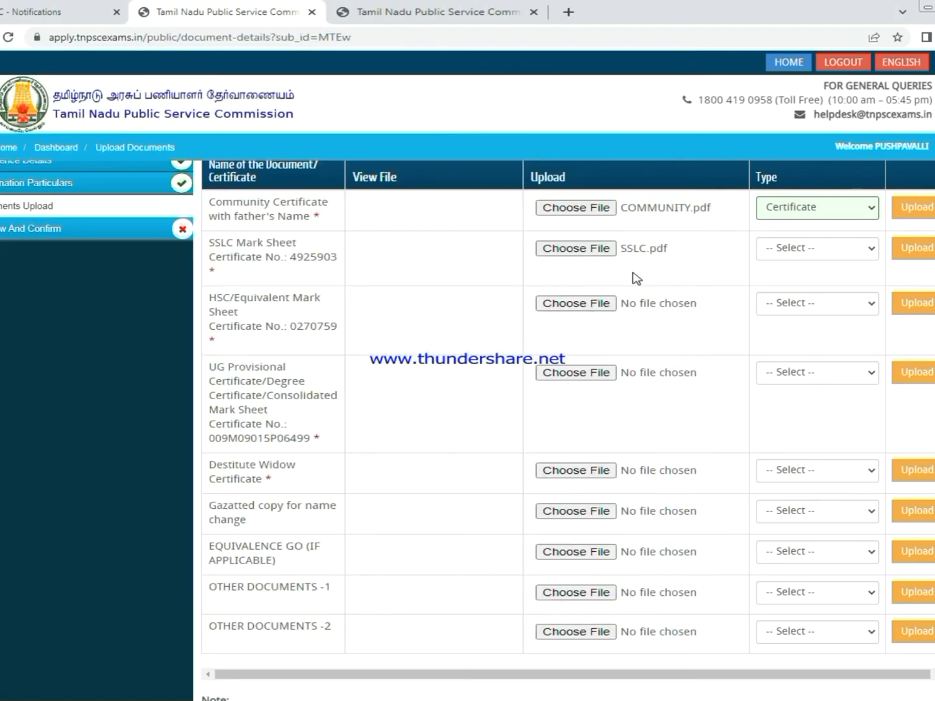
{"action": "left_click", "coordinate": [822, 249]}
{"action": "left_click", "coordinate": [793, 274]}
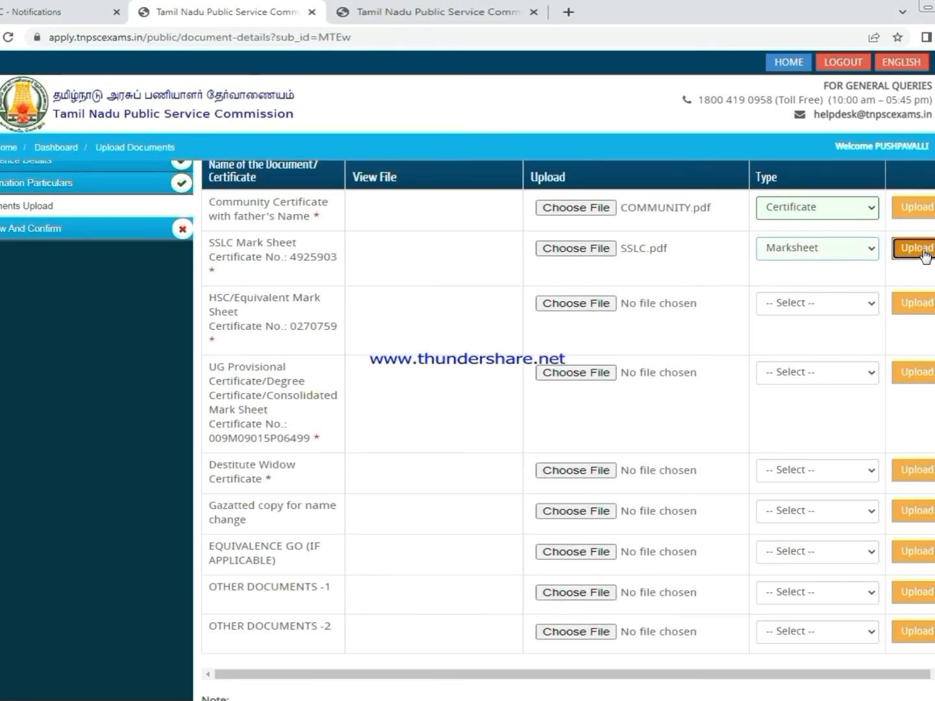
{"action": "left_click", "coordinate": [924, 250]}
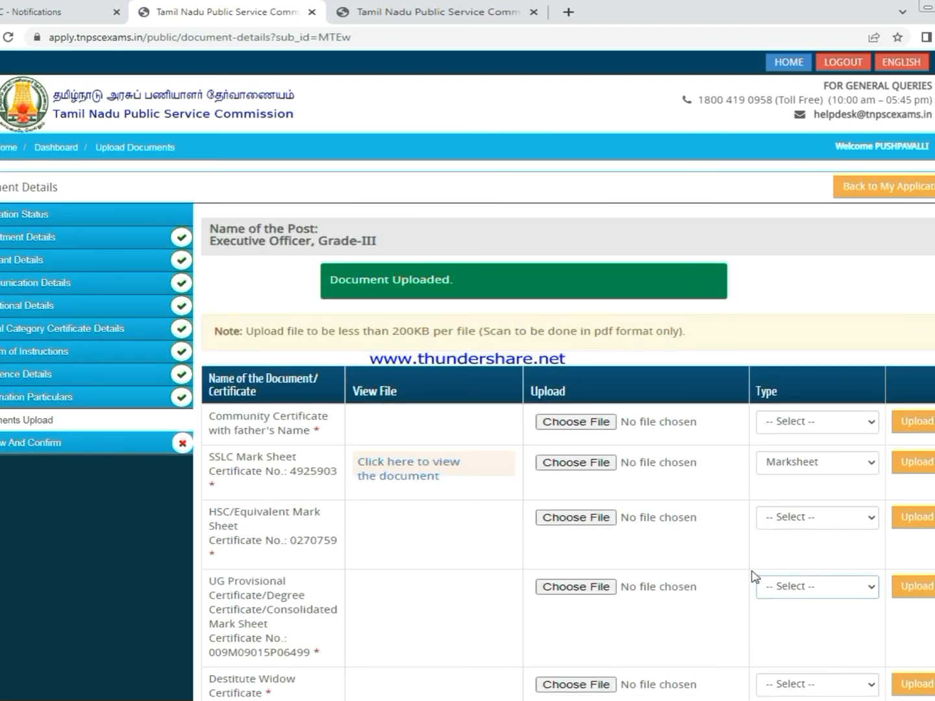
- Upload the COMMUNITY PDF to the community row as a Certificate
{"action": "scroll", "coordinate": [726, 532], "scroll_direction": "down", "scroll_amount": 2}
{"action": "scroll", "coordinate": [726, 533], "scroll_direction": "down", "scroll_amount": 1}
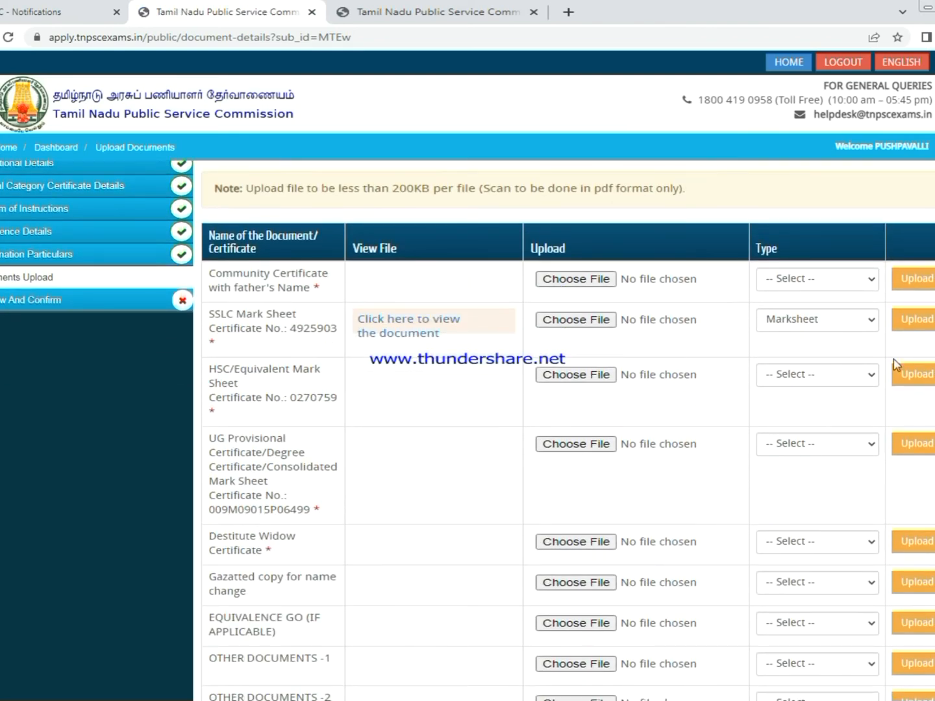
{"action": "left_click", "coordinate": [933, 279]}
{"action": "left_click", "coordinate": [703, 250]}
{"action": "left_click", "coordinate": [560, 283]}
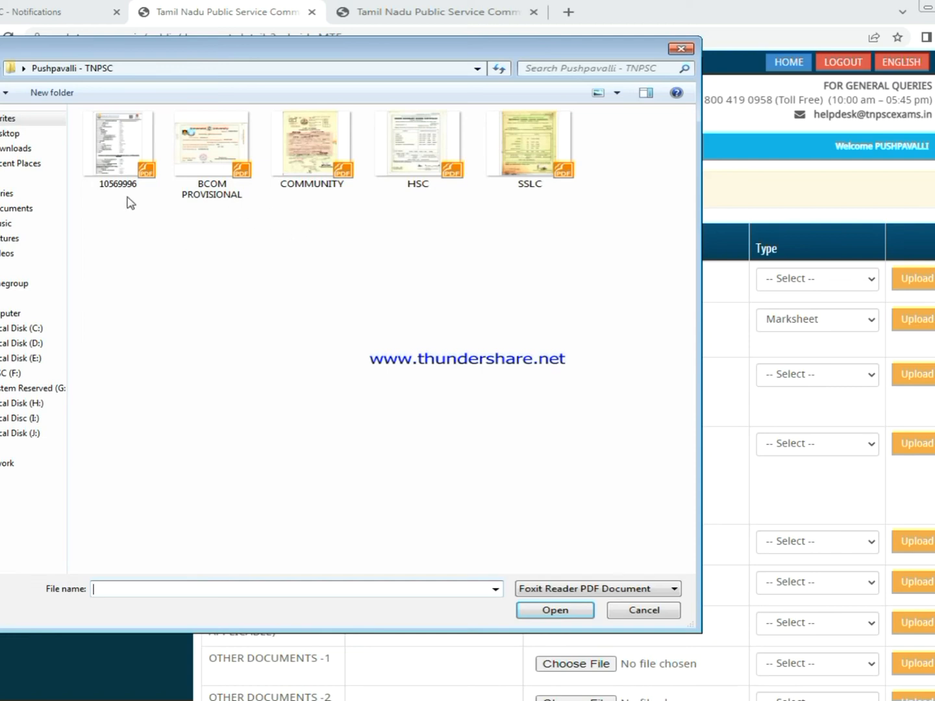
{"action": "left_click", "coordinate": [300, 150]}
{"action": "left_click", "coordinate": [556, 611]}
{"action": "left_click", "coordinate": [847, 284]}
{"action": "left_click", "coordinate": [789, 311]}
{"action": "left_click", "coordinate": [915, 280]}
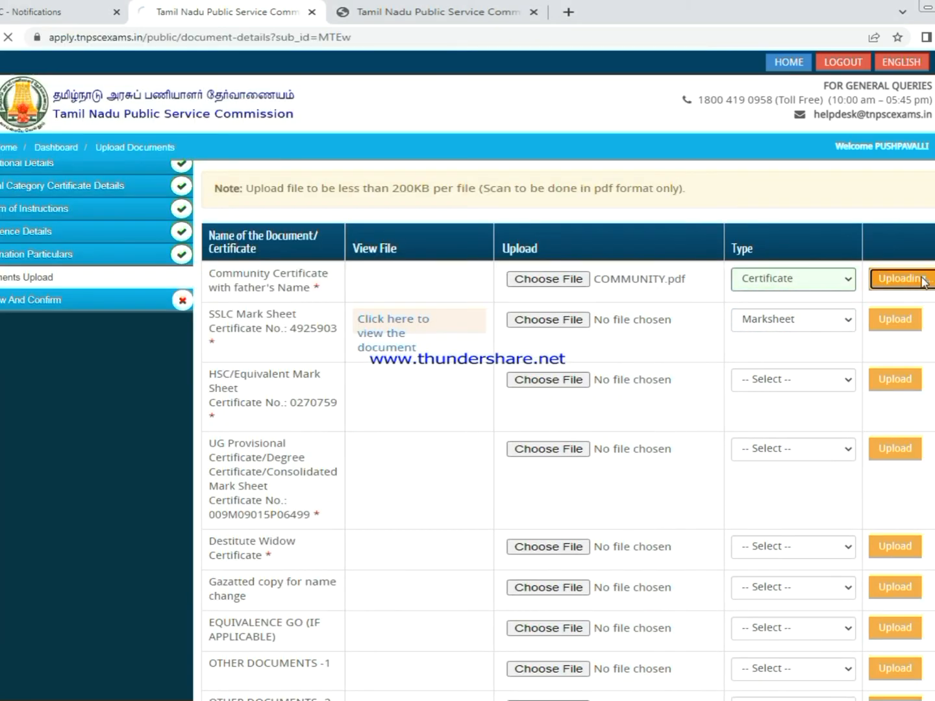
- Upload the HSC PDF to the HSC row as a Marksheet
{"action": "scroll", "coordinate": [820, 315], "scroll_direction": "down", "scroll_amount": 3}
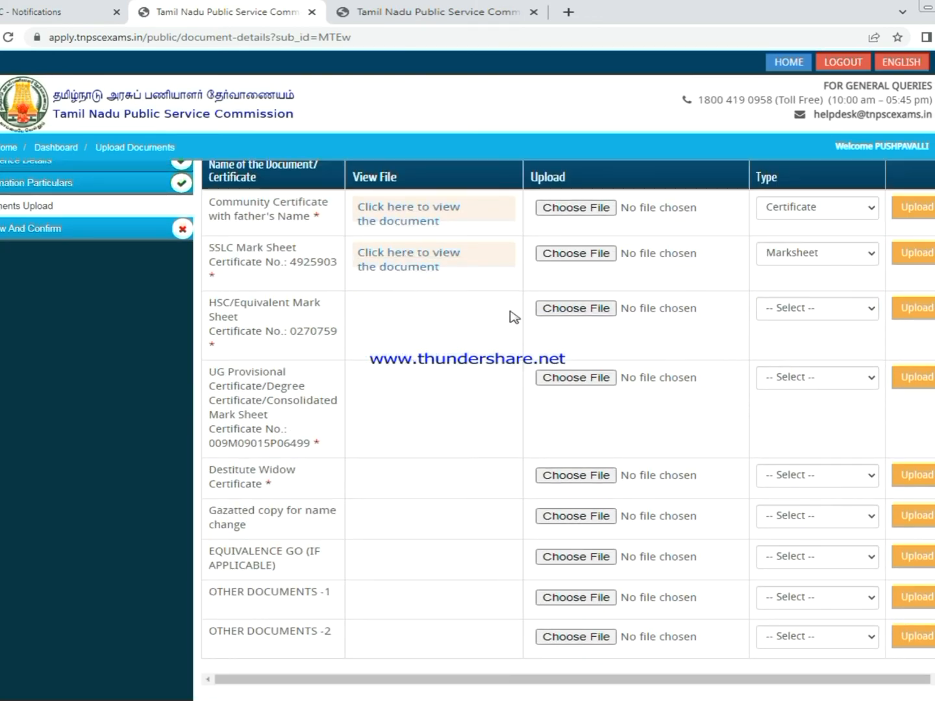
{"action": "left_click", "coordinate": [576, 308]}
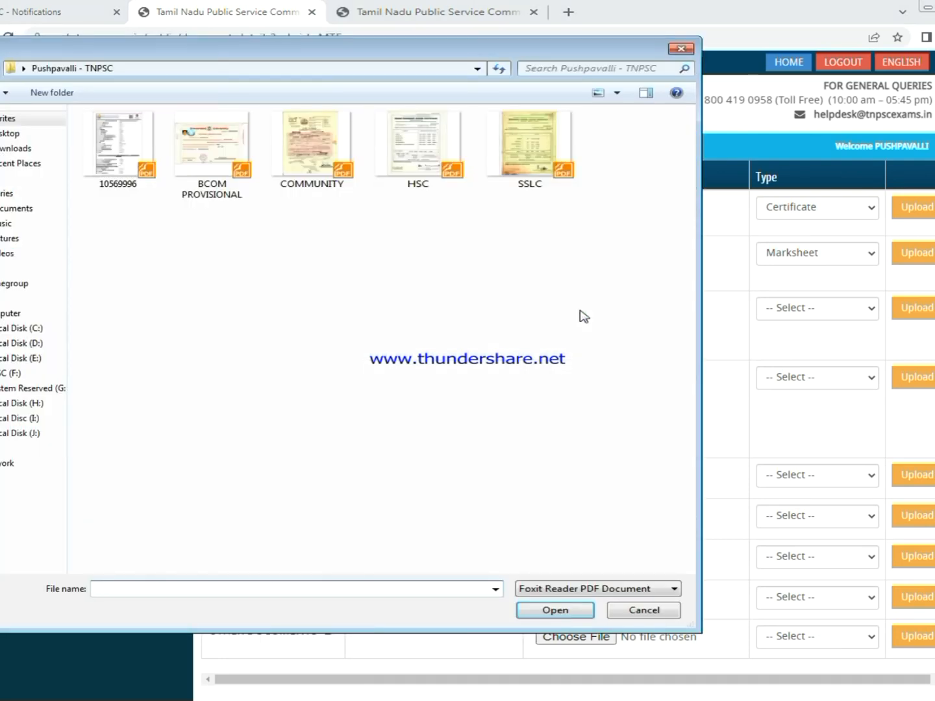
{"action": "left_click", "coordinate": [397, 149]}
{"action": "left_click", "coordinate": [549, 612]}
{"action": "left_click", "coordinate": [825, 308]}
{"action": "left_click", "coordinate": [783, 341]}
{"action": "left_click", "coordinate": [924, 307]}
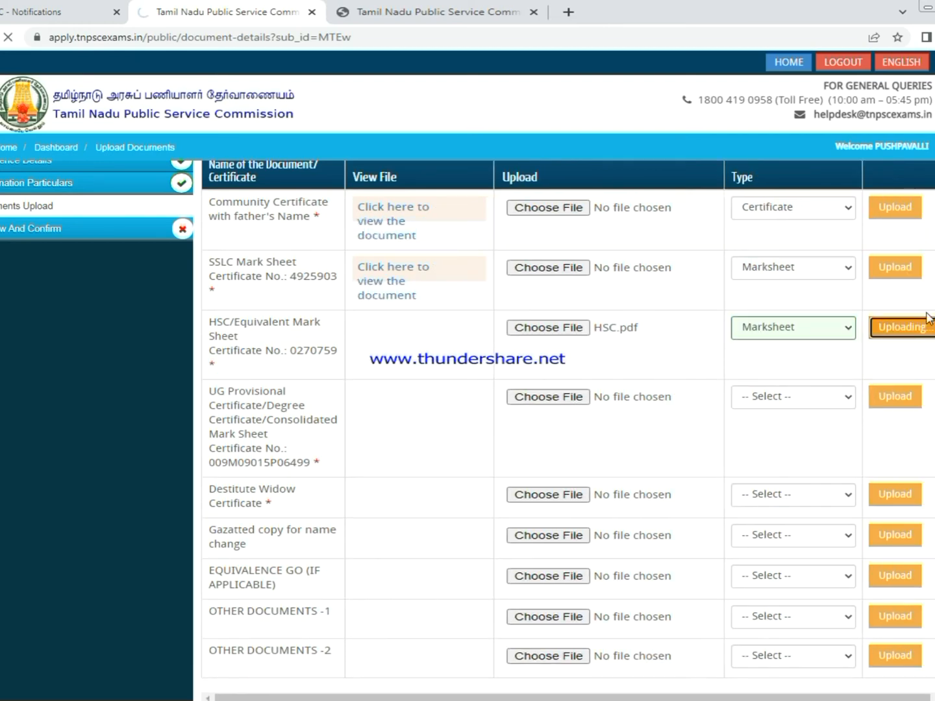
- Upload the BCOM PROVISIONAL PDF to the UG row as a Provisional Certificate
{"action": "scroll", "coordinate": [390, 390], "scroll_direction": "down", "scroll_amount": 2}
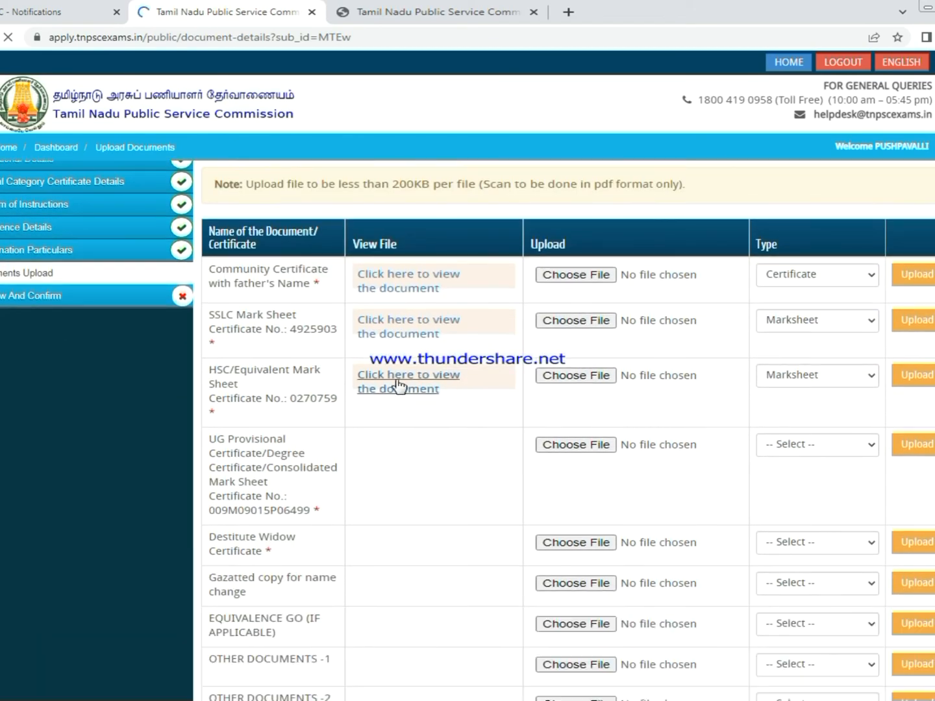
{"action": "scroll", "coordinate": [441, 390], "scroll_direction": "down", "scroll_amount": 3}
{"action": "scroll", "coordinate": [454, 294], "scroll_direction": "up", "scroll_amount": 2}
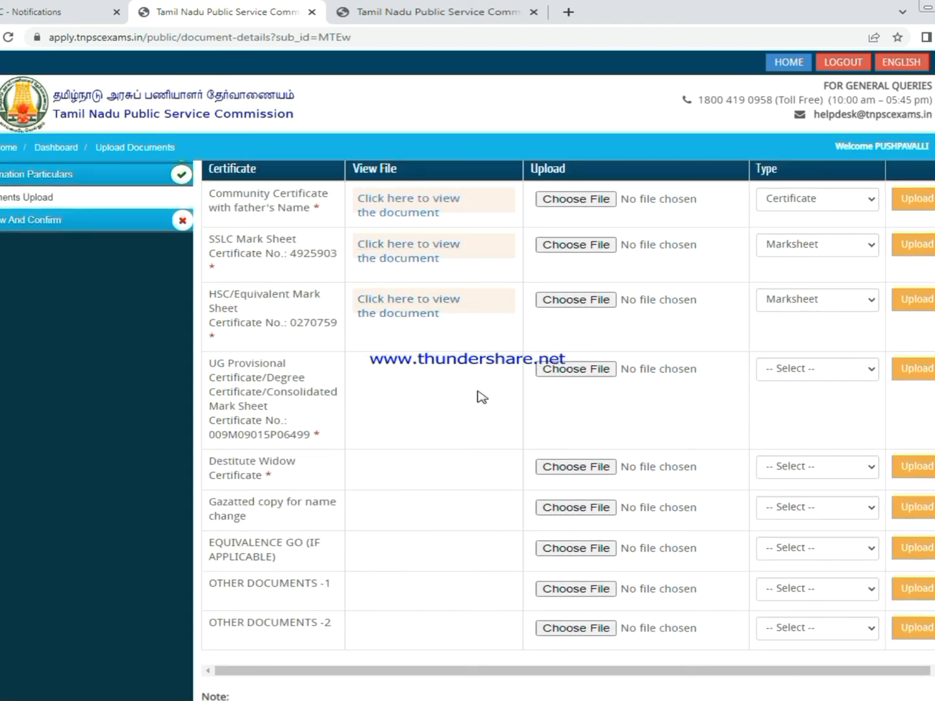
{"action": "left_click", "coordinate": [565, 375]}
{"action": "left_click", "coordinate": [213, 156]}
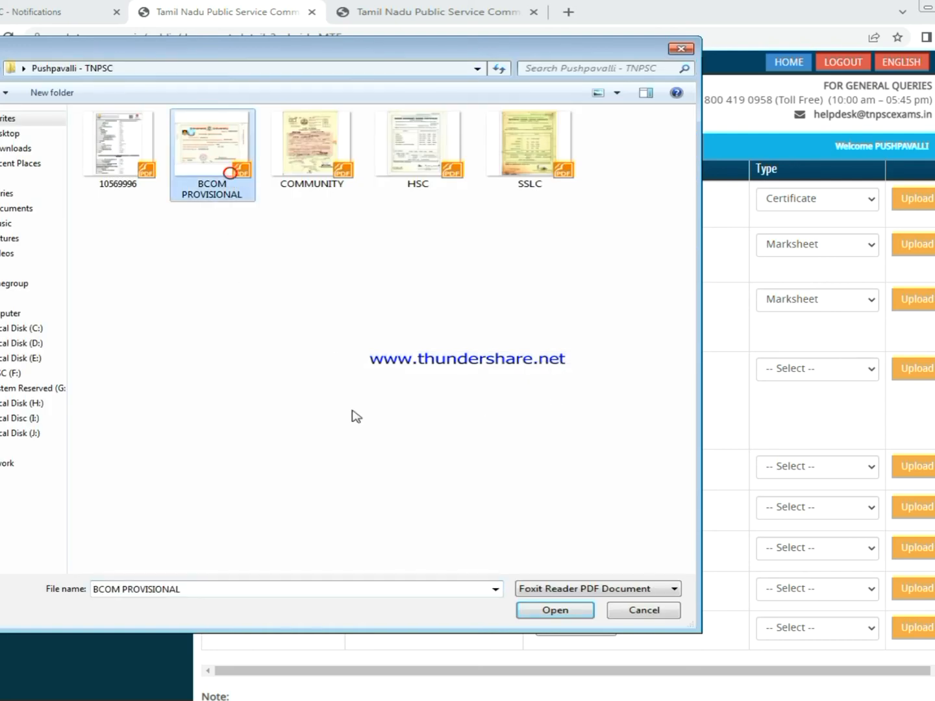
{"action": "left_click", "coordinate": [554, 611]}
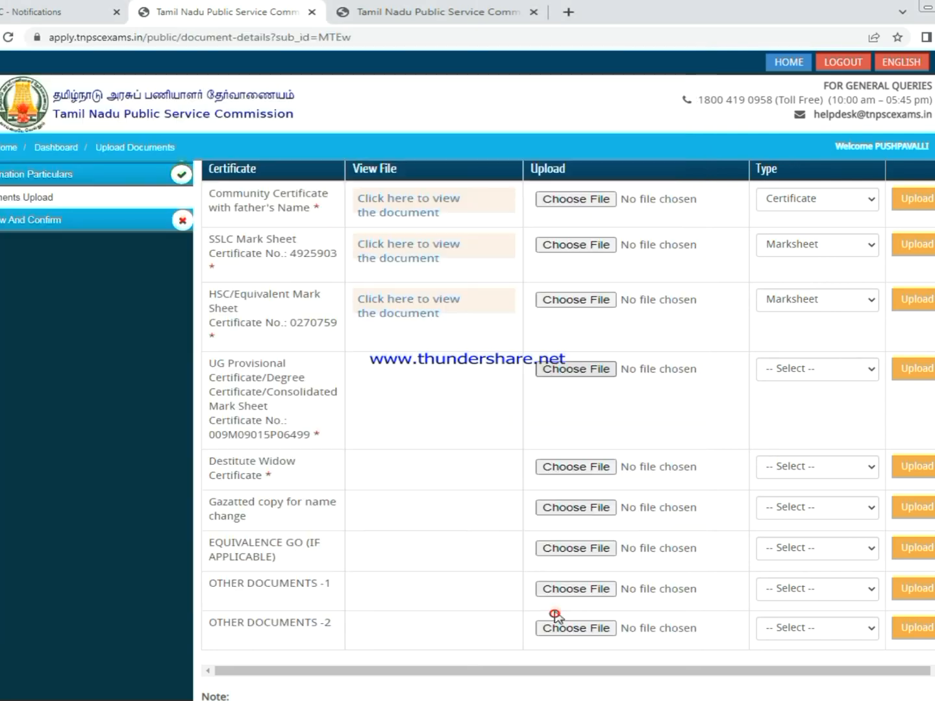
{"action": "left_click", "coordinate": [814, 371]}
{"action": "left_click", "coordinate": [811, 399]}
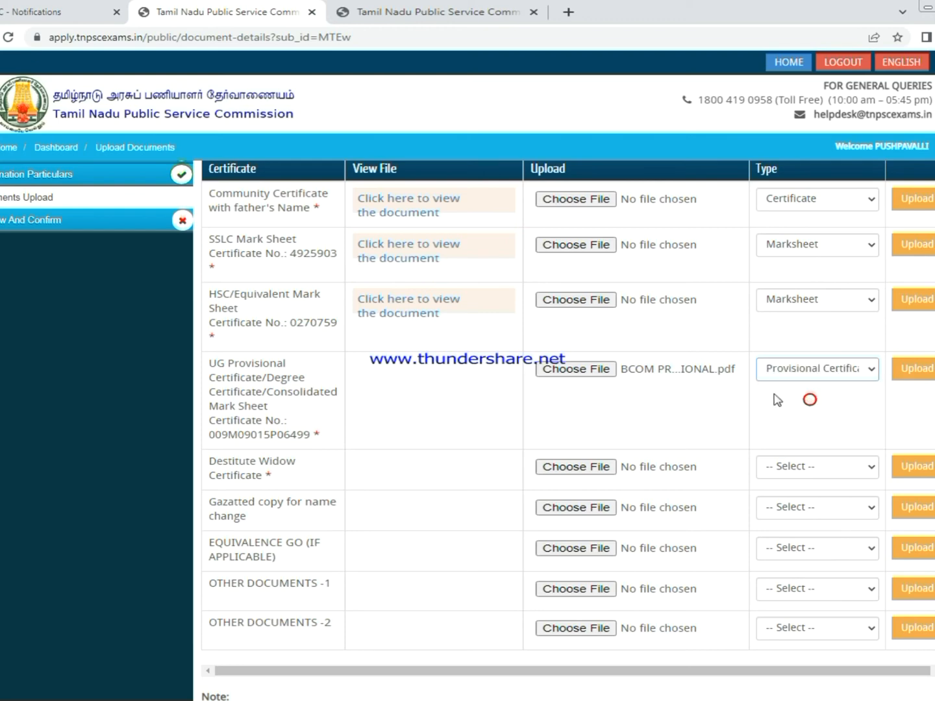
{"action": "left_click", "coordinate": [916, 369]}
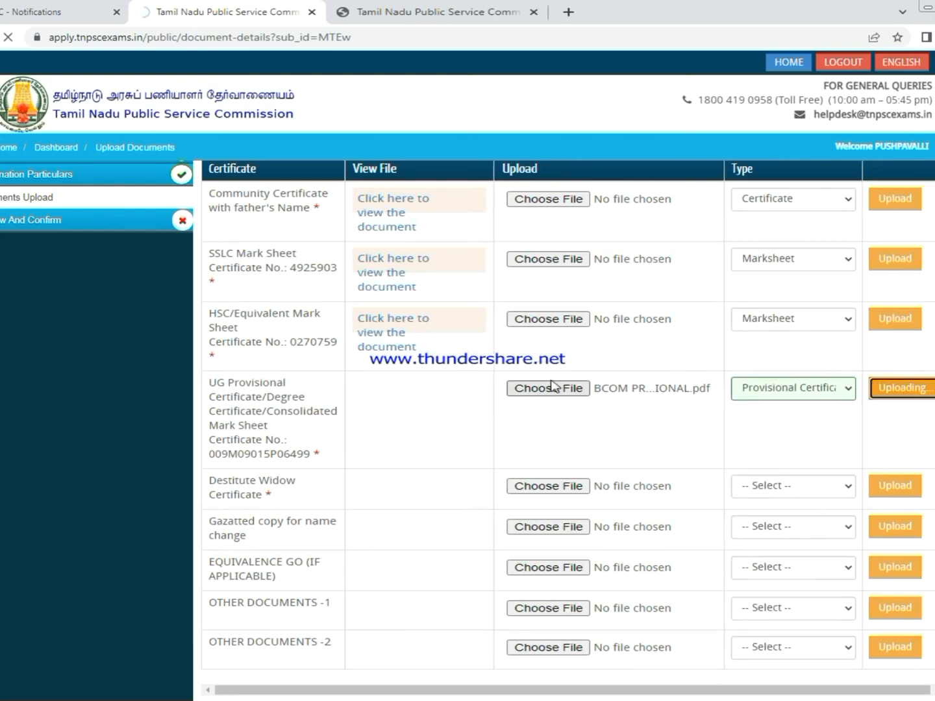
{"action": "scroll", "coordinate": [845, 357], "scroll_direction": "down", "scroll_amount": 5}
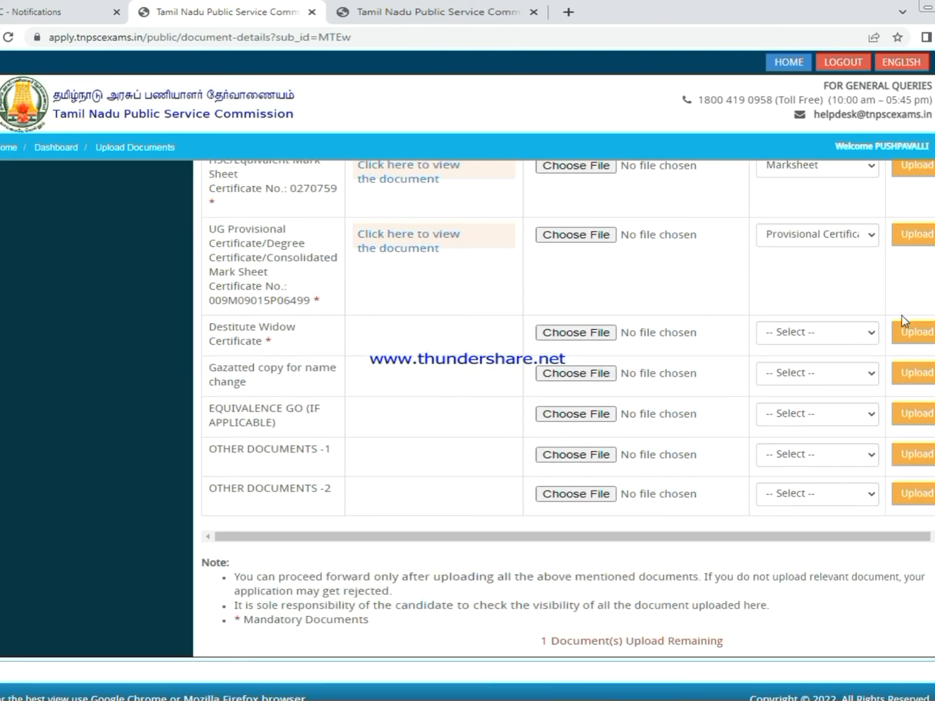
- For the Destitute Widow row, browse F: > STUDENTS COMMON FOLDER to the applicant's certificates folder
{"action": "left_click", "coordinate": [578, 335]}
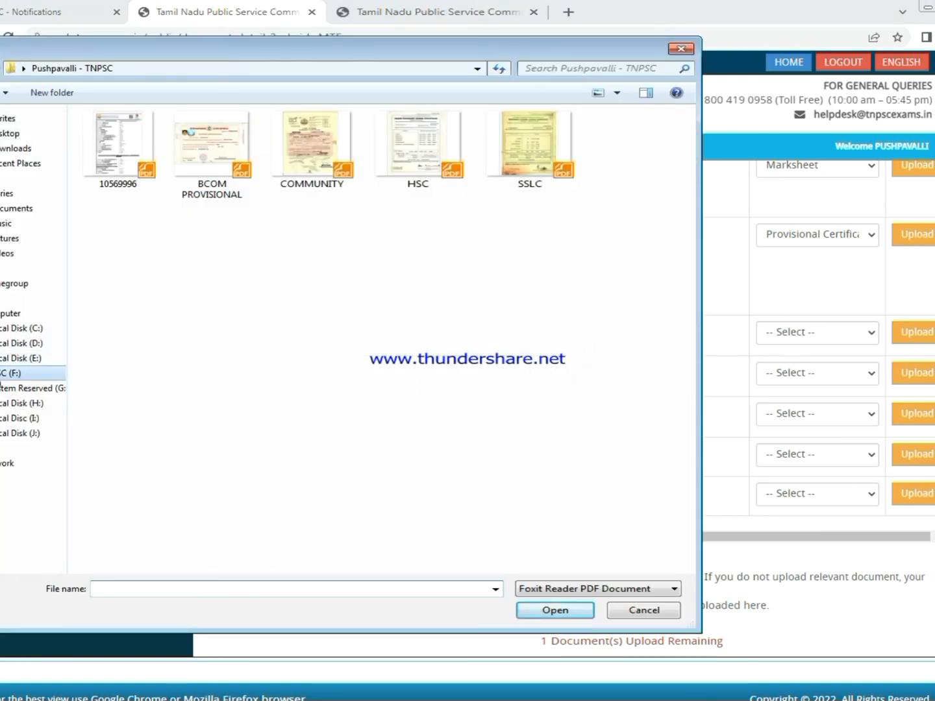
{"action": "left_click", "coordinate": [5, 374]}
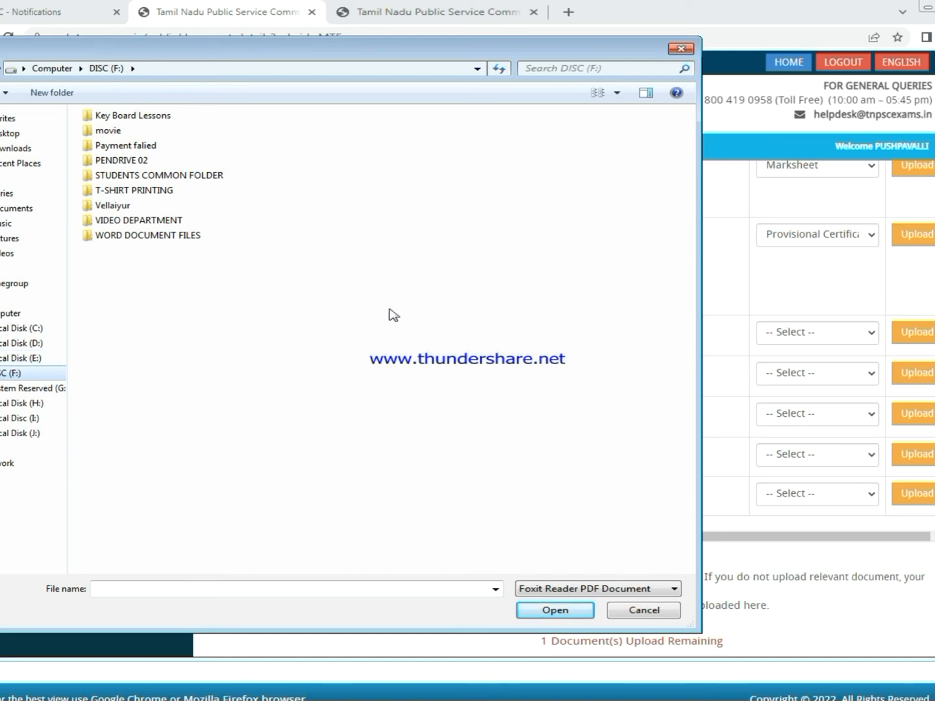
{"action": "left_click", "coordinate": [10, 358]}
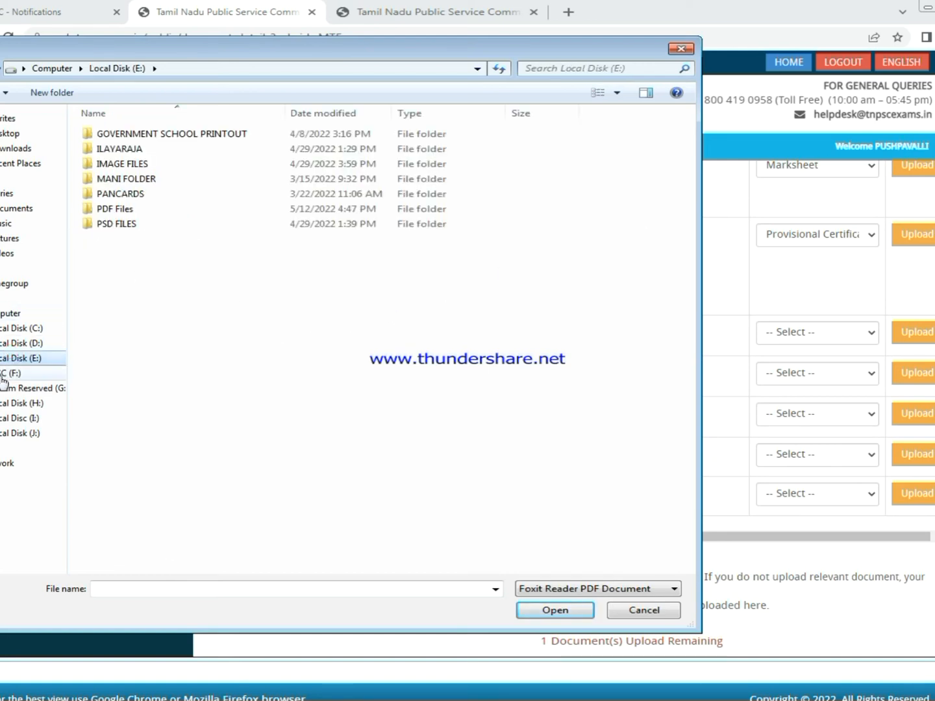
{"action": "left_click", "coordinate": [5, 375]}
{"action": "double_click", "coordinate": [123, 175]}
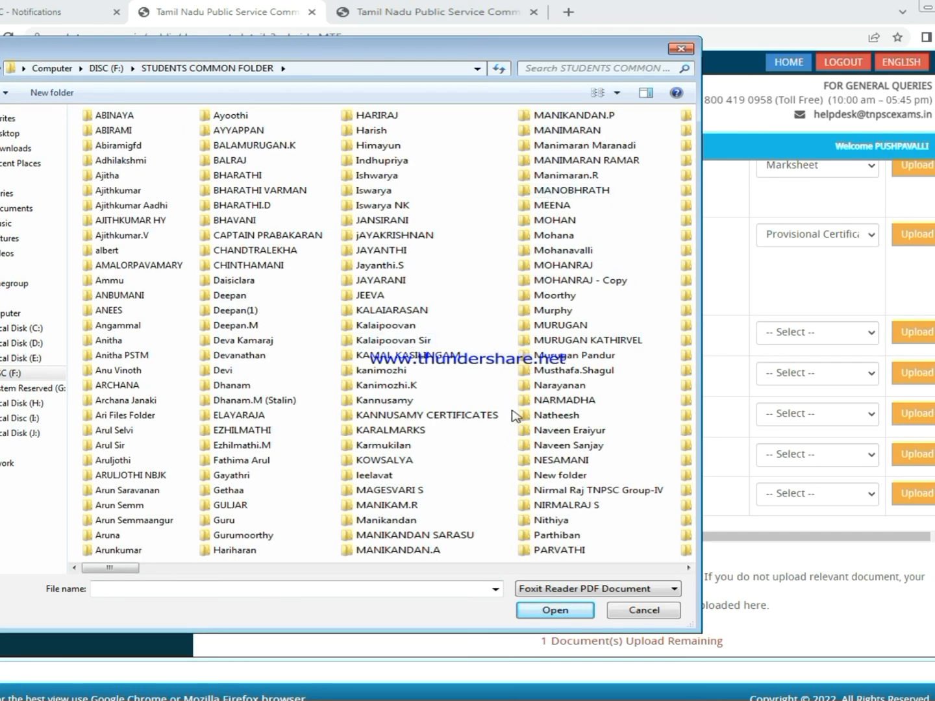
{"action": "key", "text": "p"}
{"action": "key", "text": "p"}
{"action": "key", "text": "p"}
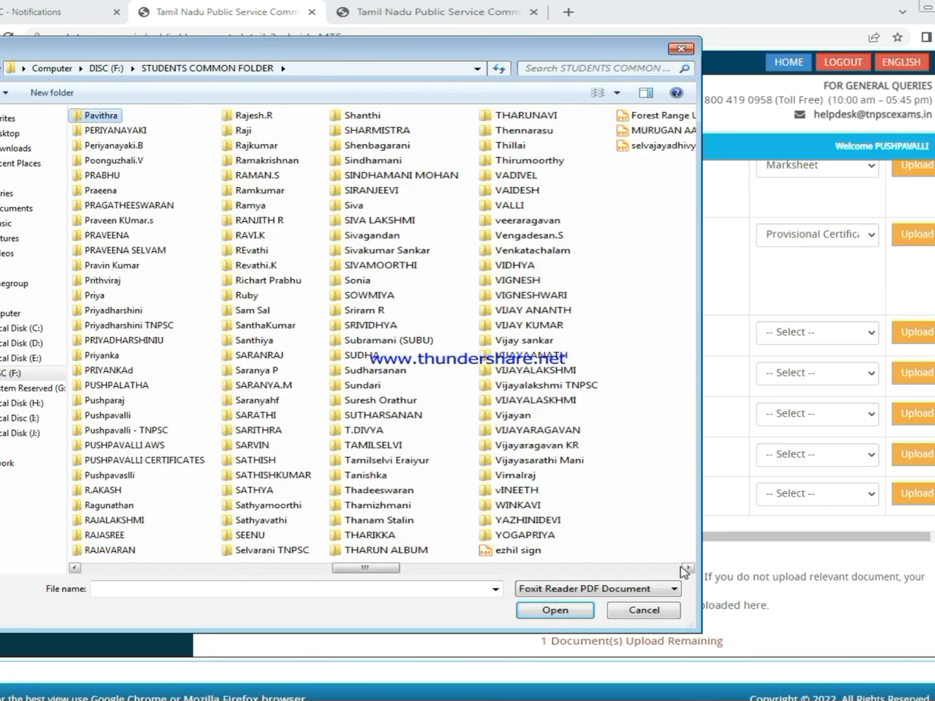
{"action": "double_click", "coordinate": [120, 417]}
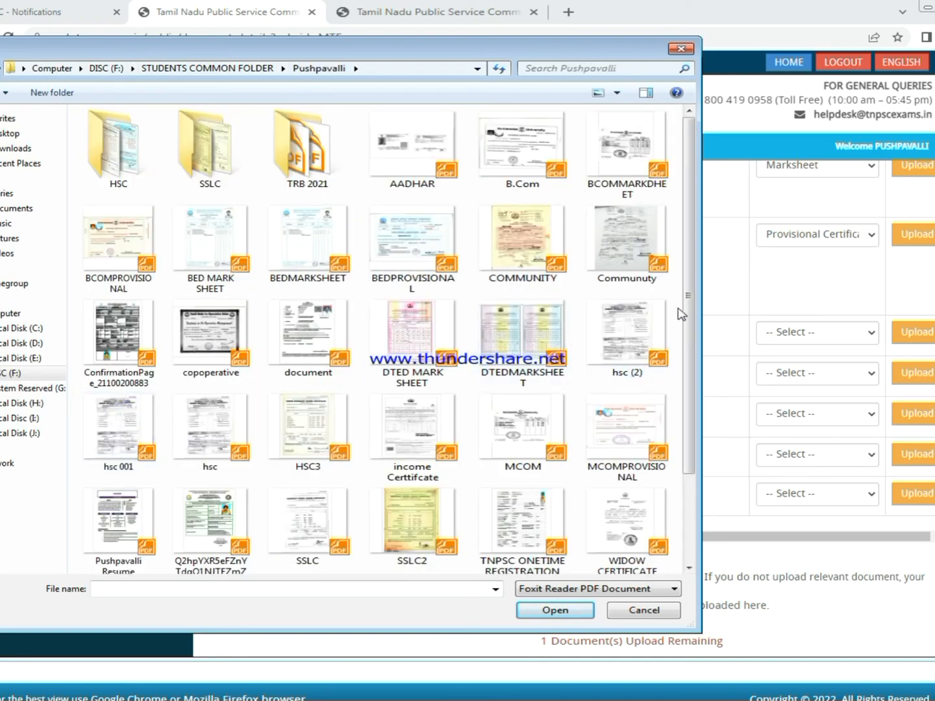
- Select WIDOW CERTIFICATE, set its type to Certificate and upload it
{"action": "left_click_drag", "start_coordinate": [686, 326], "coordinate": [690, 460]}
{"action": "left_click", "coordinate": [629, 417]}
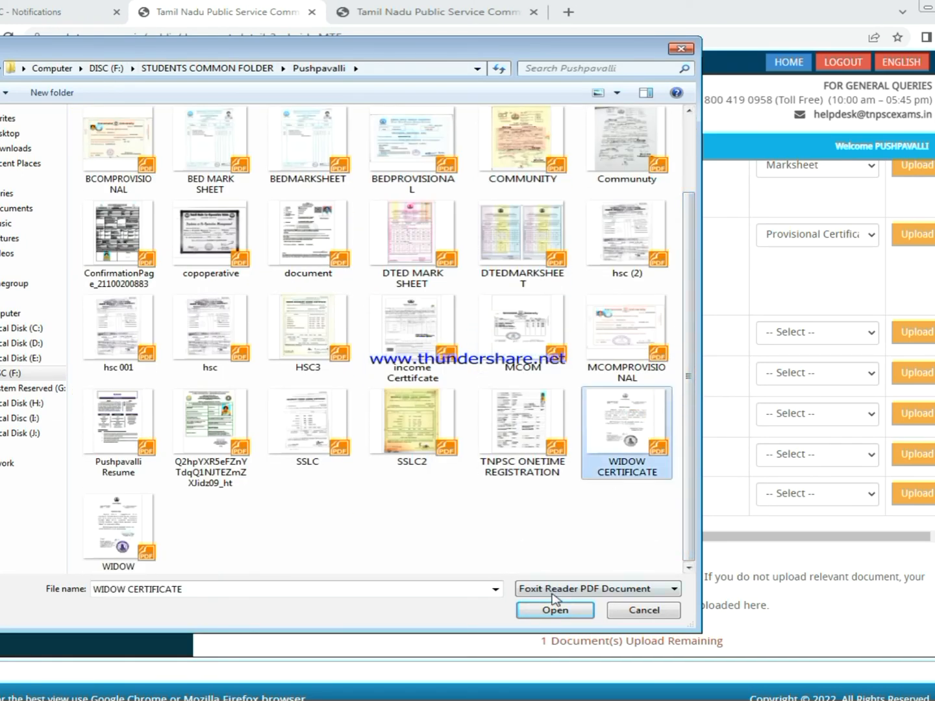
{"action": "left_click", "coordinate": [553, 610]}
{"action": "left_click", "coordinate": [846, 337]}
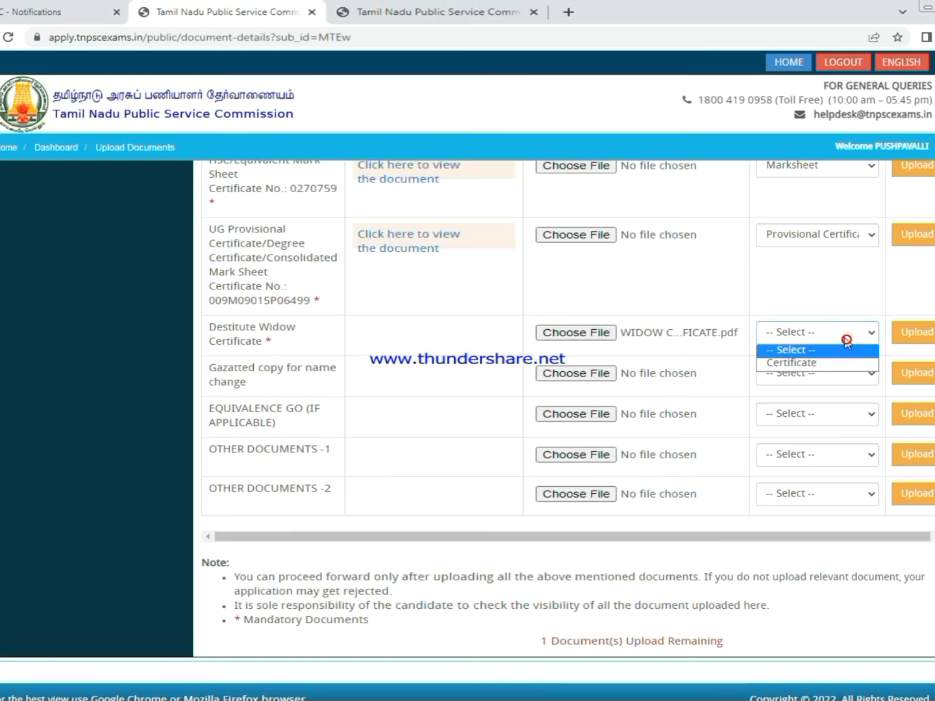
{"action": "left_click", "coordinate": [819, 368]}
{"action": "left_click", "coordinate": [917, 333]}
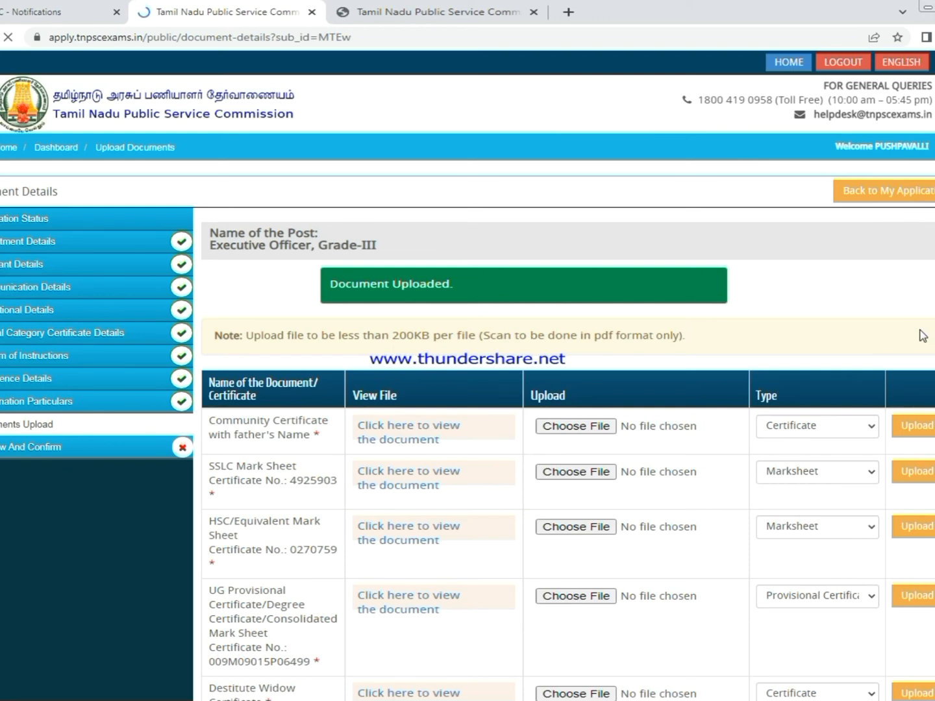
- Scroll to the bottom of Upload Documents and Save & Continue to the Preview page
{"action": "scroll", "coordinate": [335, 356], "scroll_direction": "up", "scroll_amount": 5}
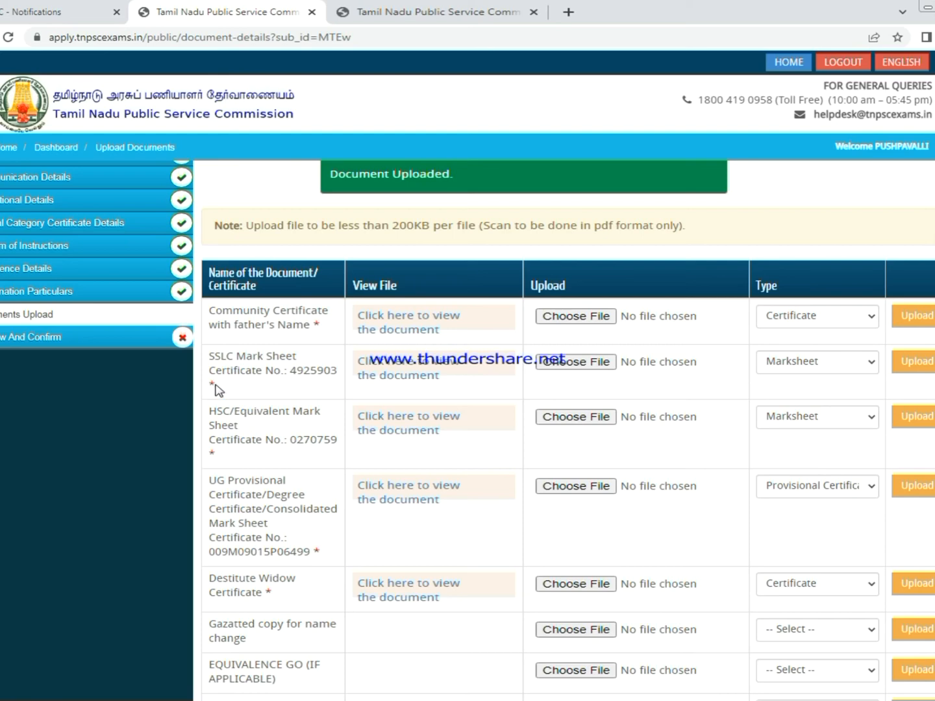
{"action": "scroll", "coordinate": [336, 298], "scroll_direction": "down", "scroll_amount": 2}
{"action": "scroll", "coordinate": [395, 560], "scroll_direction": "down", "scroll_amount": 1}
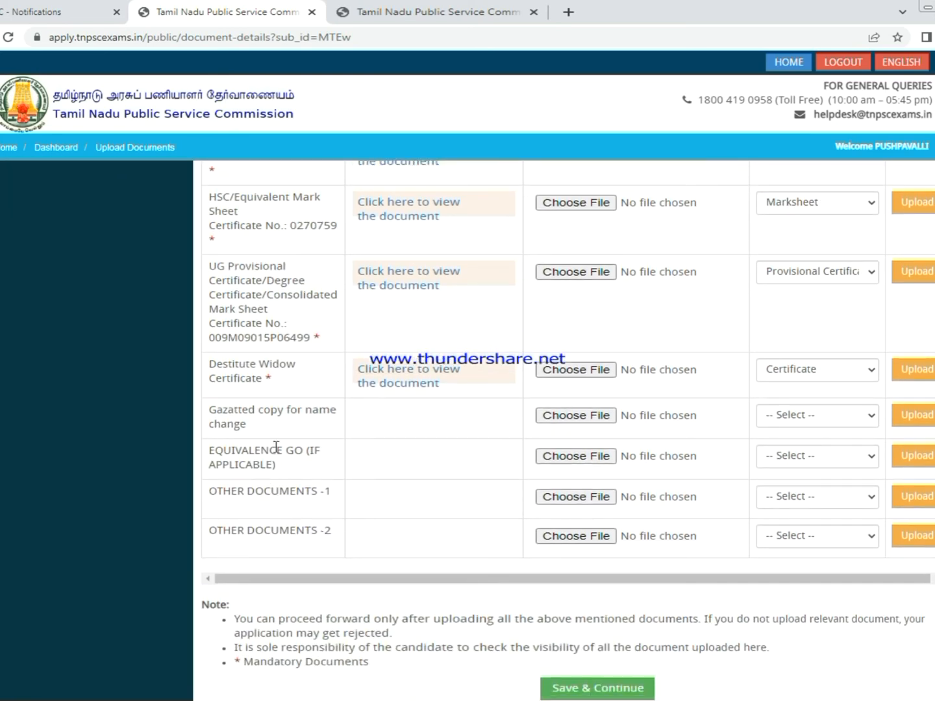
{"action": "left_click", "coordinate": [832, 412]}
{"action": "scroll", "coordinate": [337, 468], "scroll_direction": "down", "scroll_amount": 1}
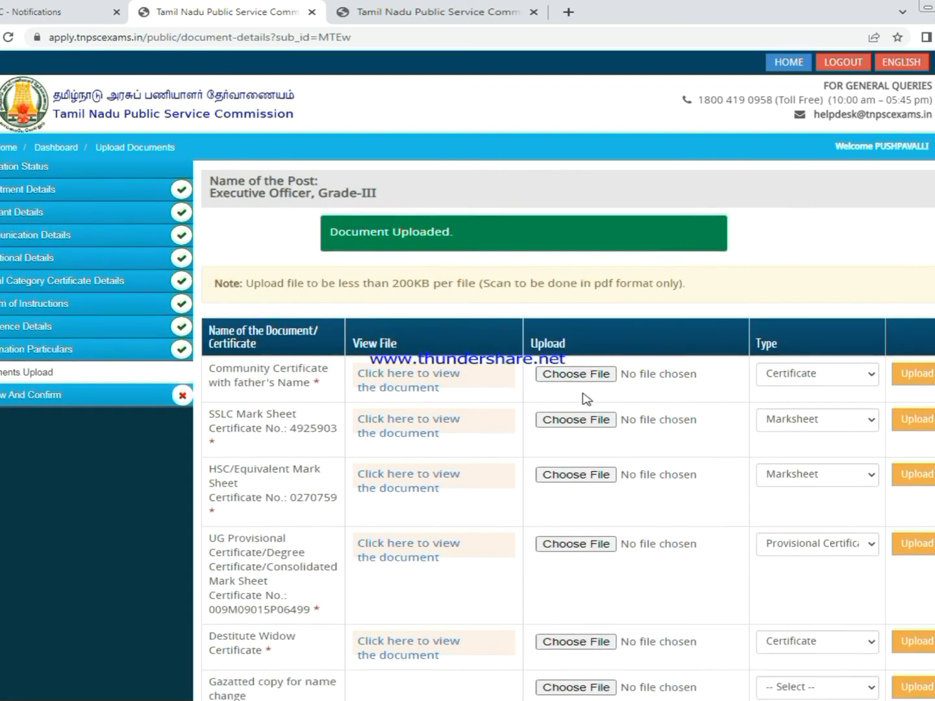
{"action": "scroll", "coordinate": [585, 397], "scroll_direction": "down", "scroll_amount": 3}
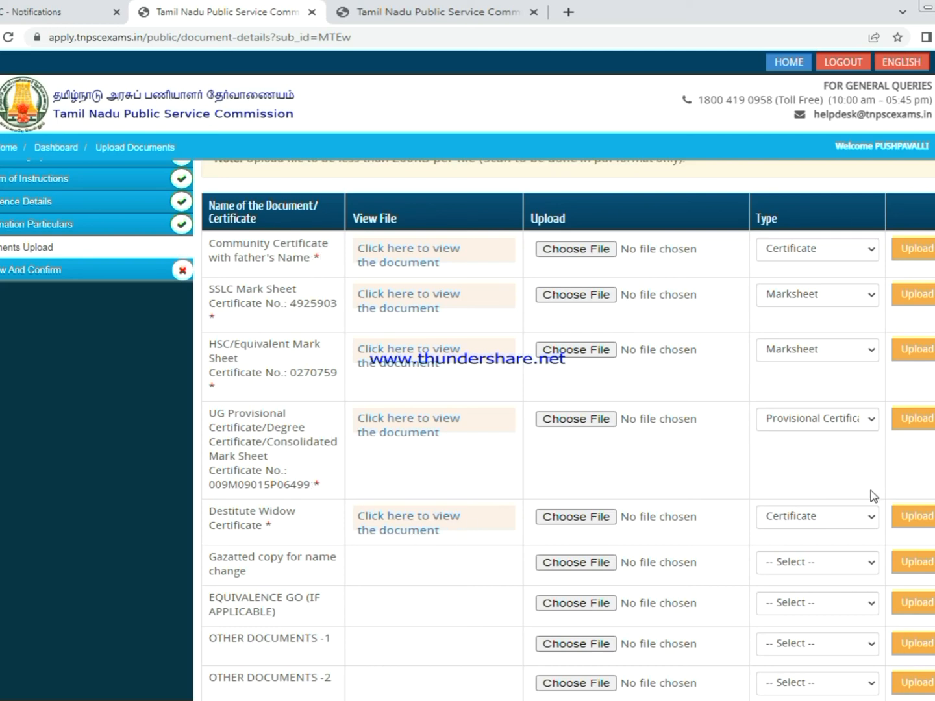
{"action": "scroll", "coordinate": [708, 284], "scroll_direction": "down", "scroll_amount": 3}
{"action": "left_click", "coordinate": [594, 622]}
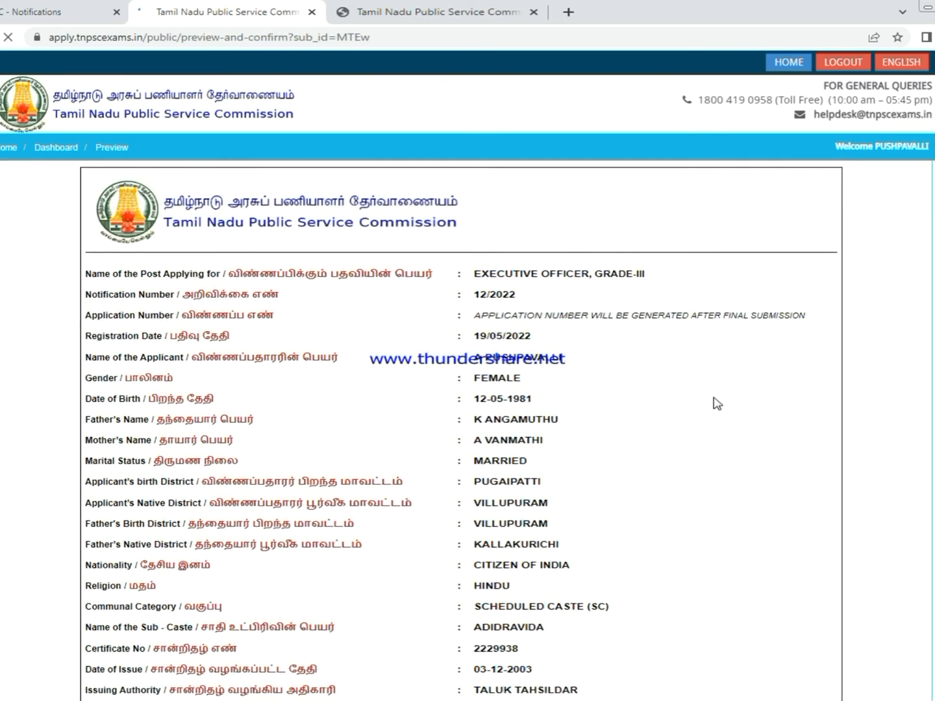
- Tick declarations 1 through 9 on the Preview page
{"action": "scroll", "coordinate": [479, 335], "scroll_direction": "down", "scroll_amount": 2}
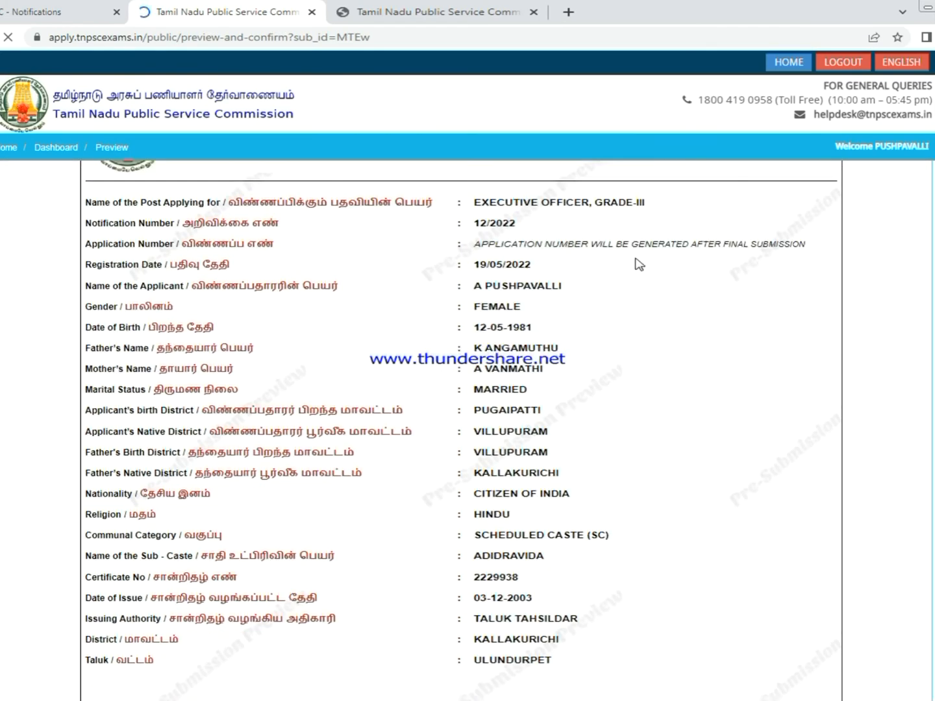
{"action": "scroll", "coordinate": [671, 266], "scroll_direction": "down", "scroll_amount": 10}
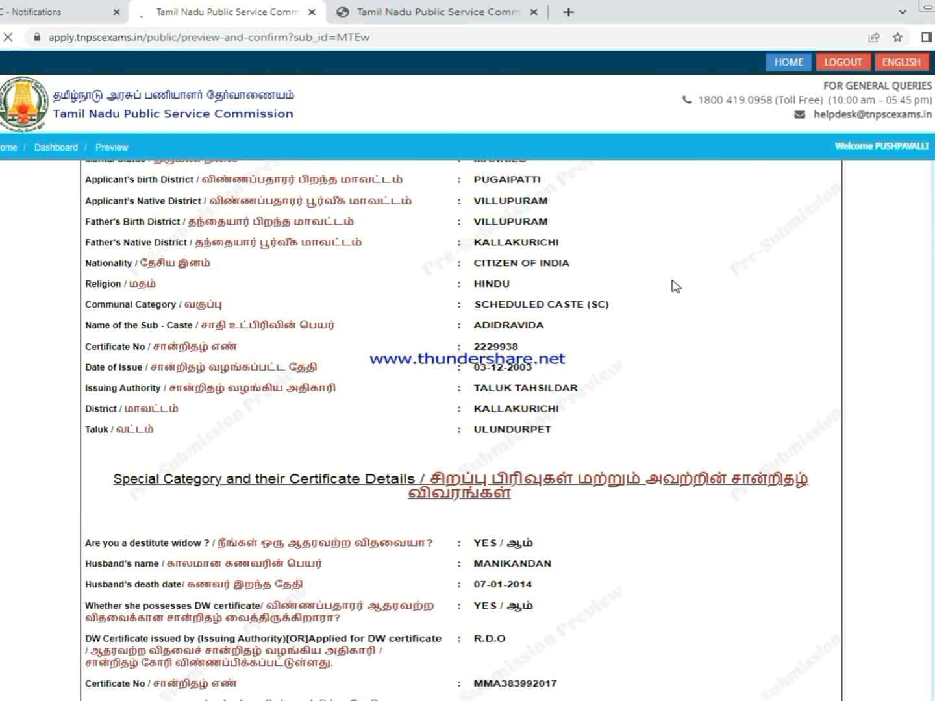
{"action": "scroll", "coordinate": [675, 296], "scroll_direction": "down", "scroll_amount": 20}
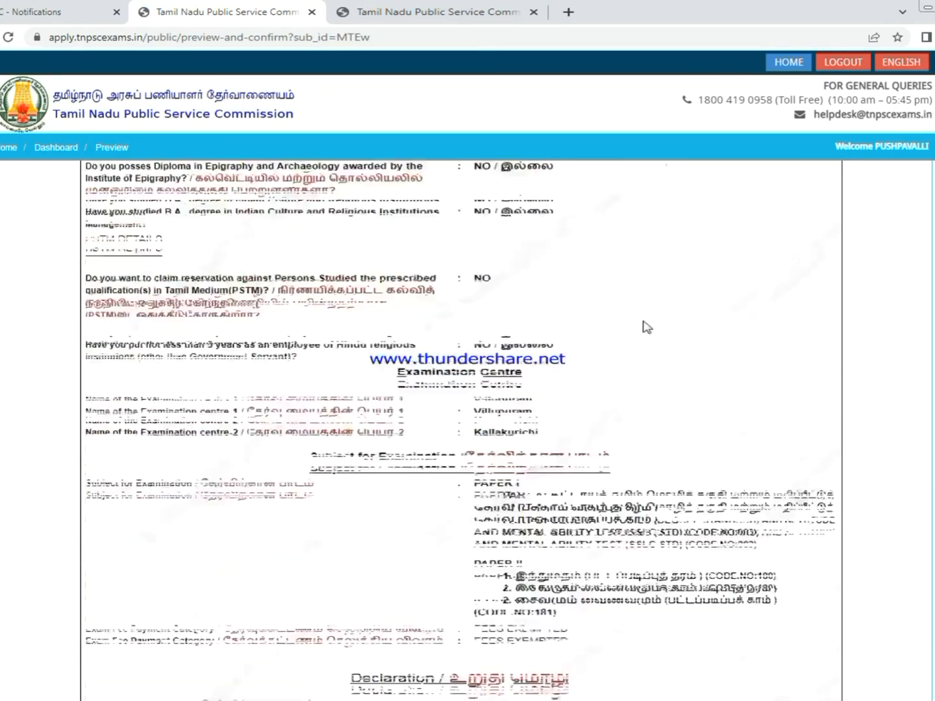
{"action": "scroll", "coordinate": [585, 350], "scroll_direction": "down", "scroll_amount": 3}
{"action": "left_click", "coordinate": [113, 230]}
{"action": "left_click", "coordinate": [113, 303]}
{"action": "left_click", "coordinate": [115, 376]}
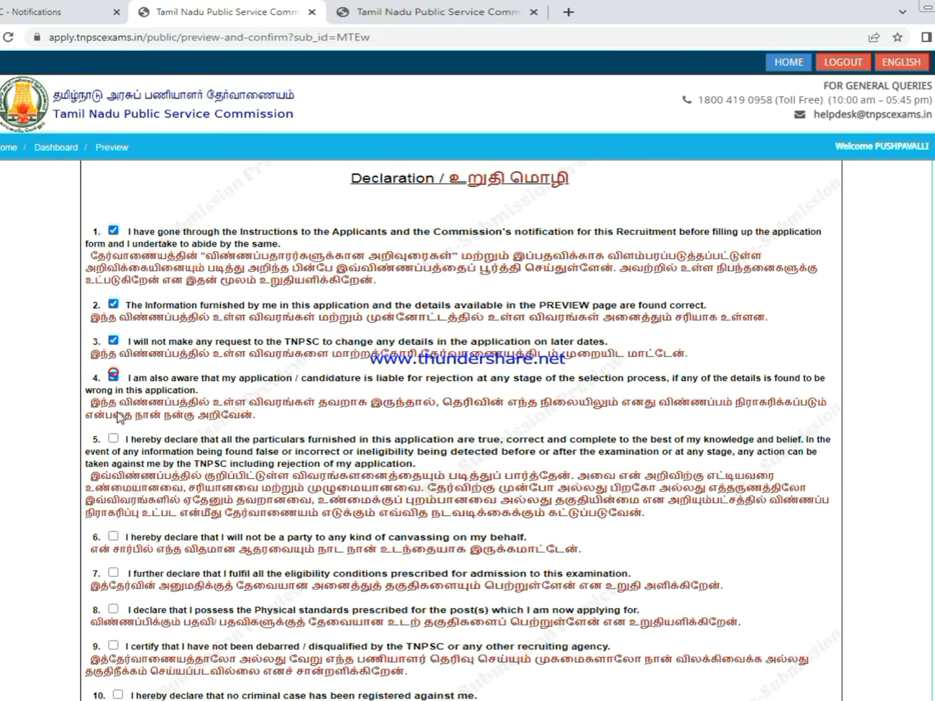
{"action": "left_click", "coordinate": [115, 439]}
{"action": "scroll", "coordinate": [181, 427], "scroll_direction": "down", "scroll_amount": 4}
{"action": "left_click", "coordinate": [115, 250]}
{"action": "left_click", "coordinate": [114, 288]}
{"action": "left_click", "coordinate": [114, 324]}
{"action": "left_click", "coordinate": [114, 362]}
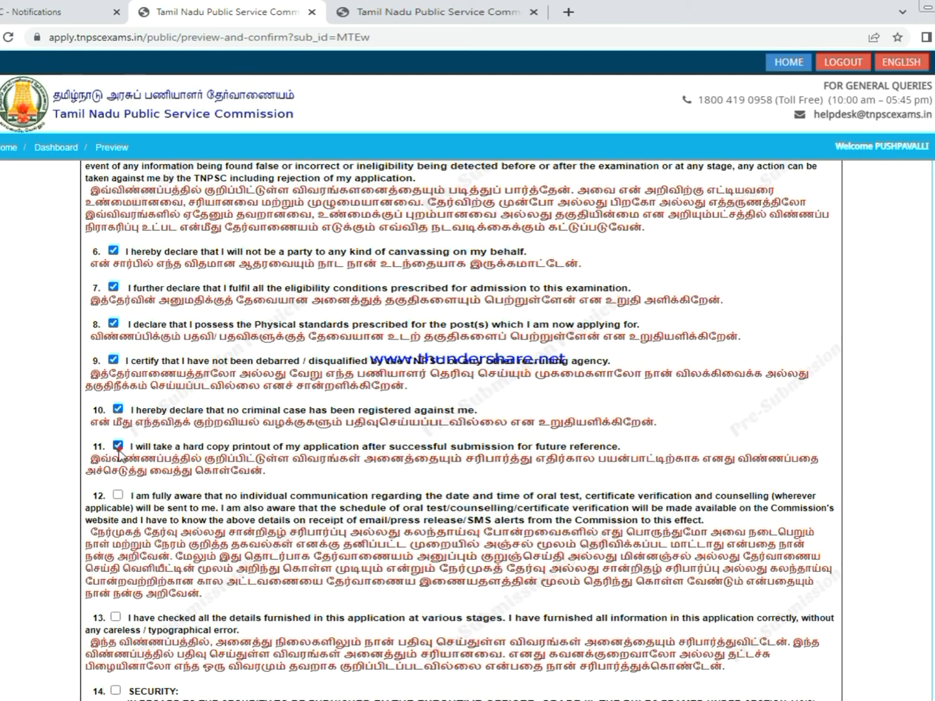
- Tick declarations 11–15 and I CONFIRM THE ABOVE, then agree to proceed
{"action": "left_click", "coordinate": [117, 446]}
{"action": "scroll", "coordinate": [119, 448], "scroll_direction": "down", "scroll_amount": 4}
{"action": "left_click", "coordinate": [118, 228]}
{"action": "left_click", "coordinate": [115, 350]}
{"action": "left_click", "coordinate": [116, 423]}
{"action": "left_click", "coordinate": [116, 508]}
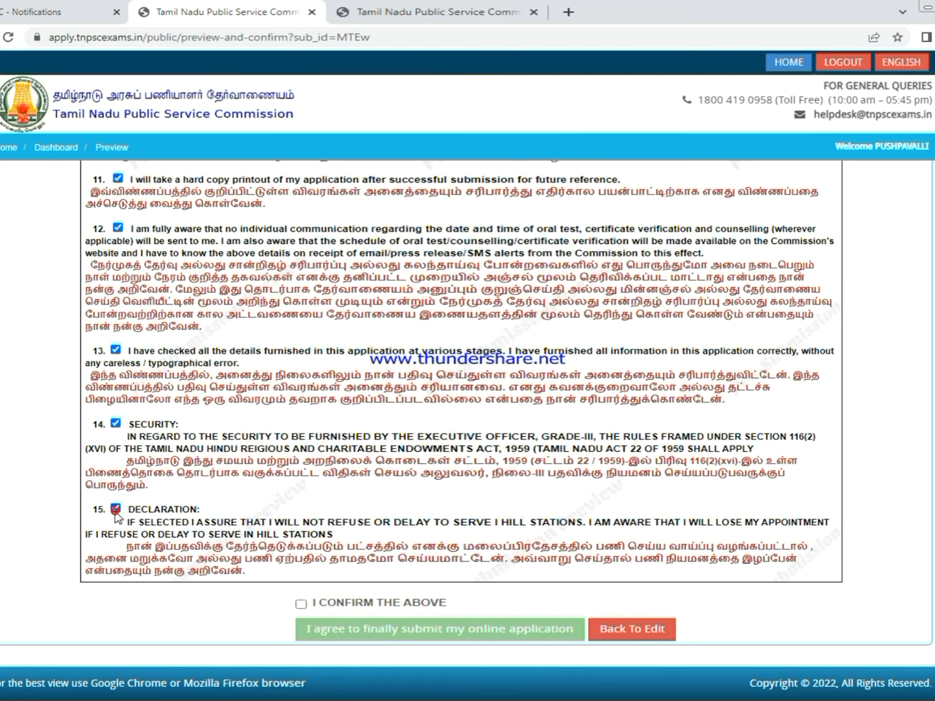
{"action": "left_click", "coordinate": [300, 605]}
{"action": "left_click", "coordinate": [591, 284]}
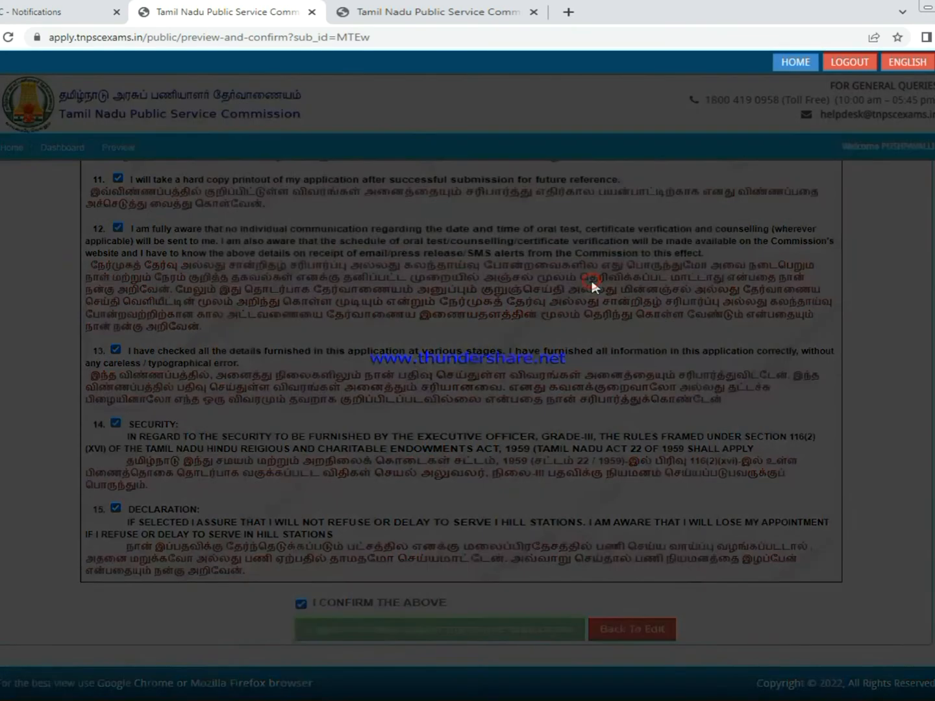
{"action": "left_click", "coordinate": [620, 261]}
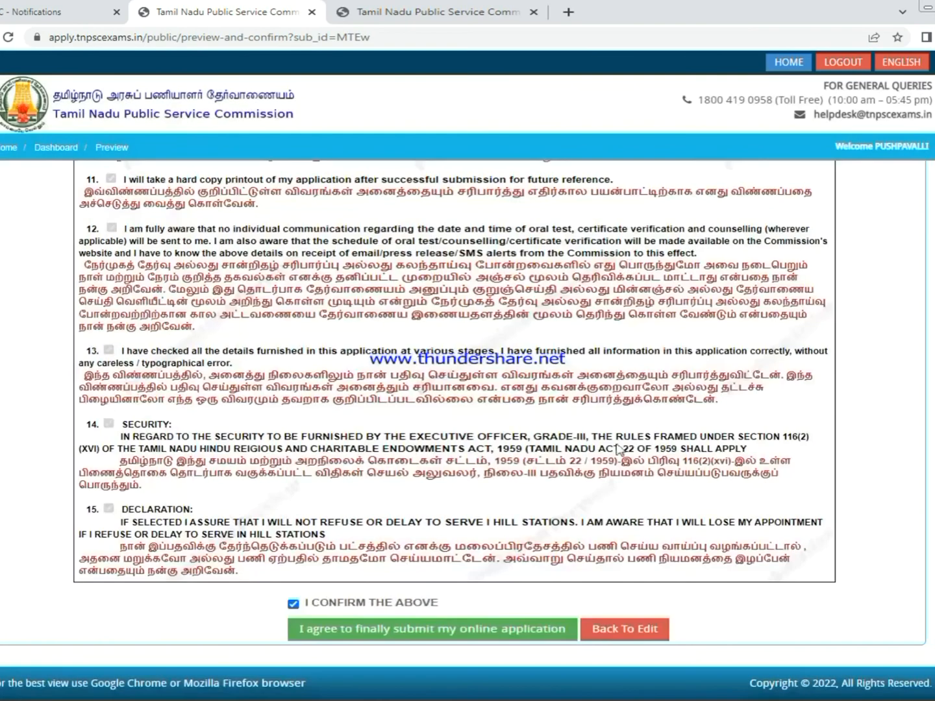
- Dismiss the attention notice, confirm all details are verified, agree and finally submit the application
{"action": "left_click", "coordinate": [383, 627]}
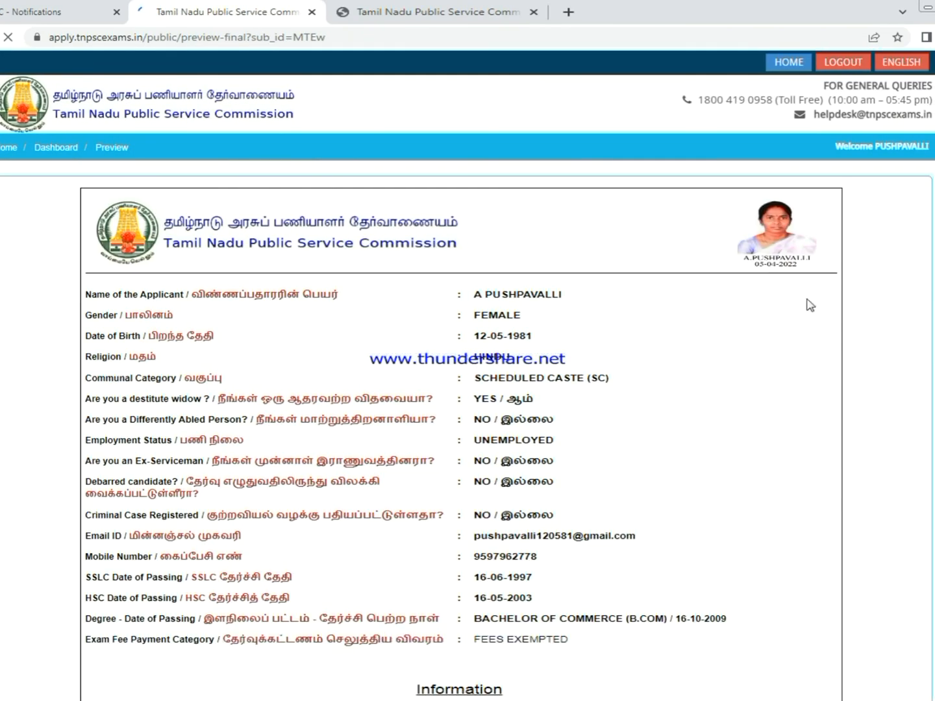
{"action": "scroll", "coordinate": [794, 353], "scroll_direction": "down", "scroll_amount": 6}
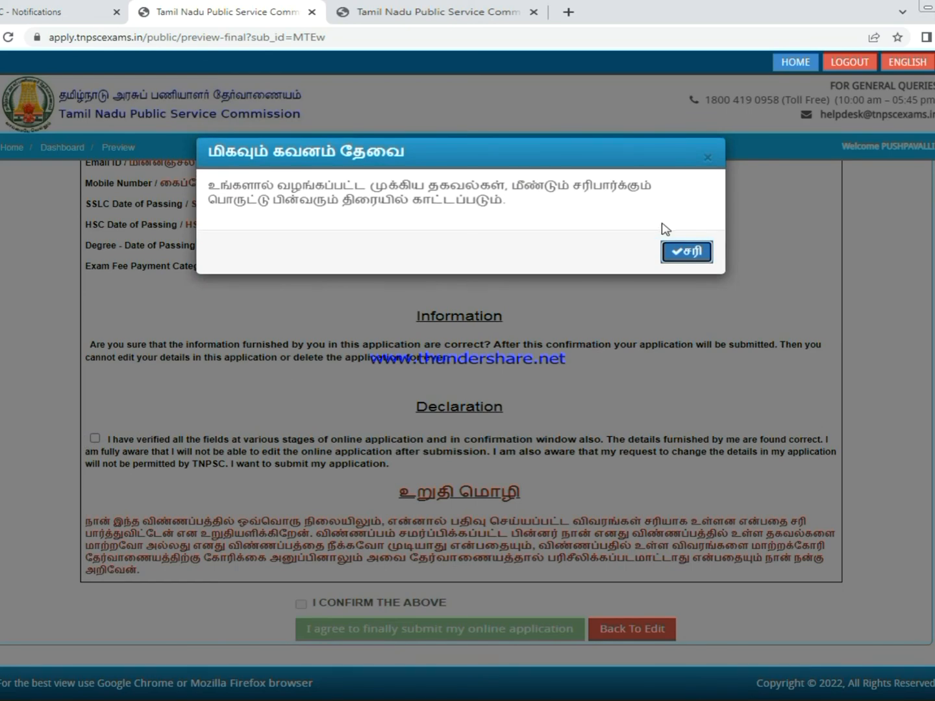
{"action": "left_click", "coordinate": [691, 255]}
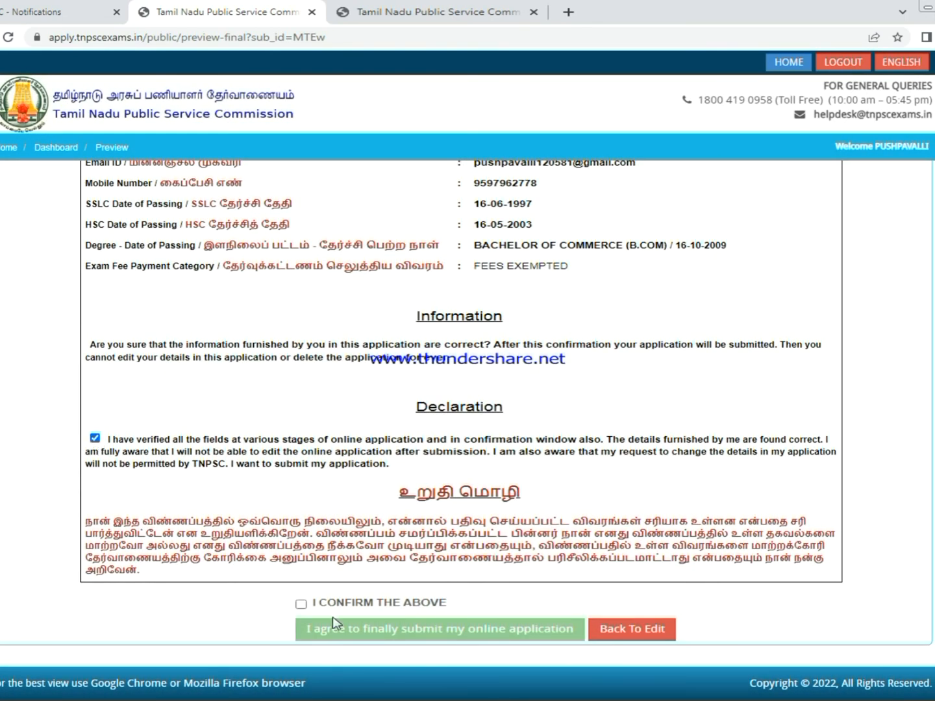
{"action": "left_click", "coordinate": [302, 605]}
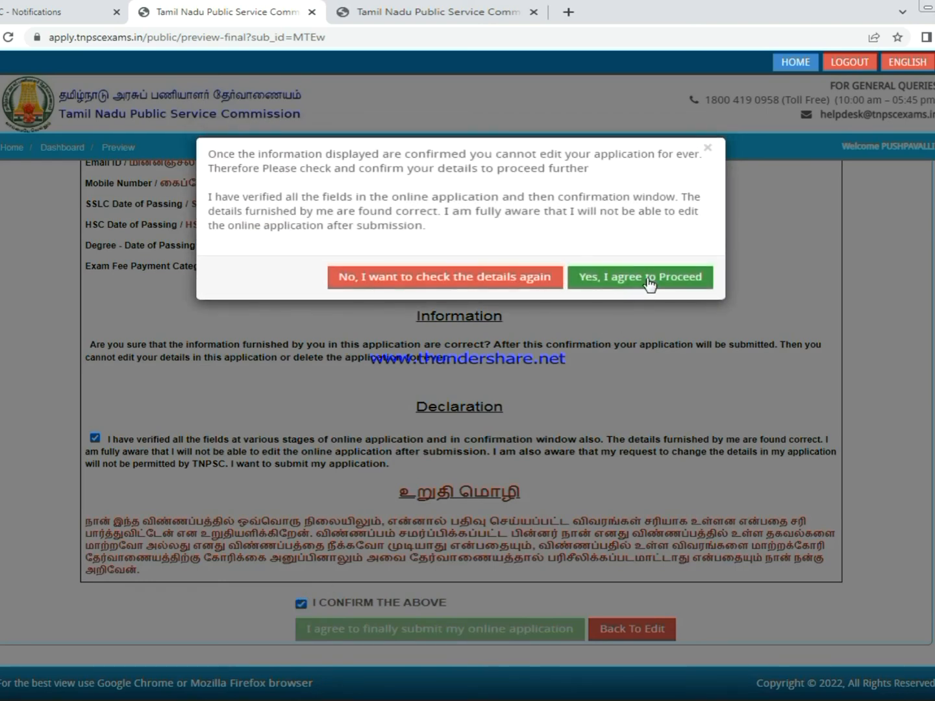
{"action": "left_click", "coordinate": [648, 280]}
{"action": "left_click", "coordinate": [370, 629]}
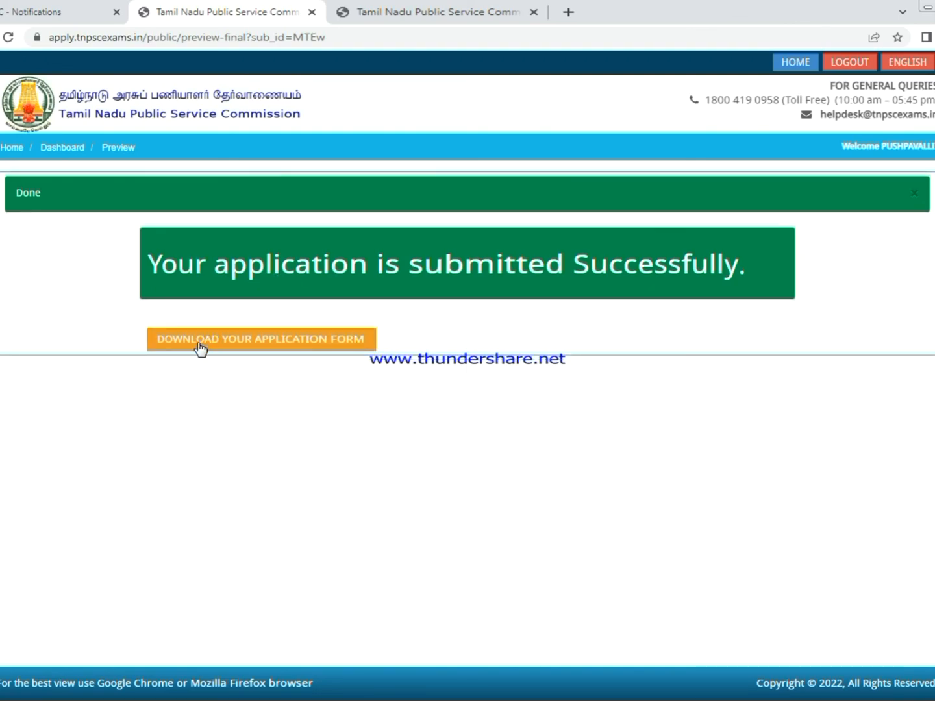
- Open the downloadable application form in Chrome's print dialog with More settings expanded
{"action": "left_click", "coordinate": [255, 339]}
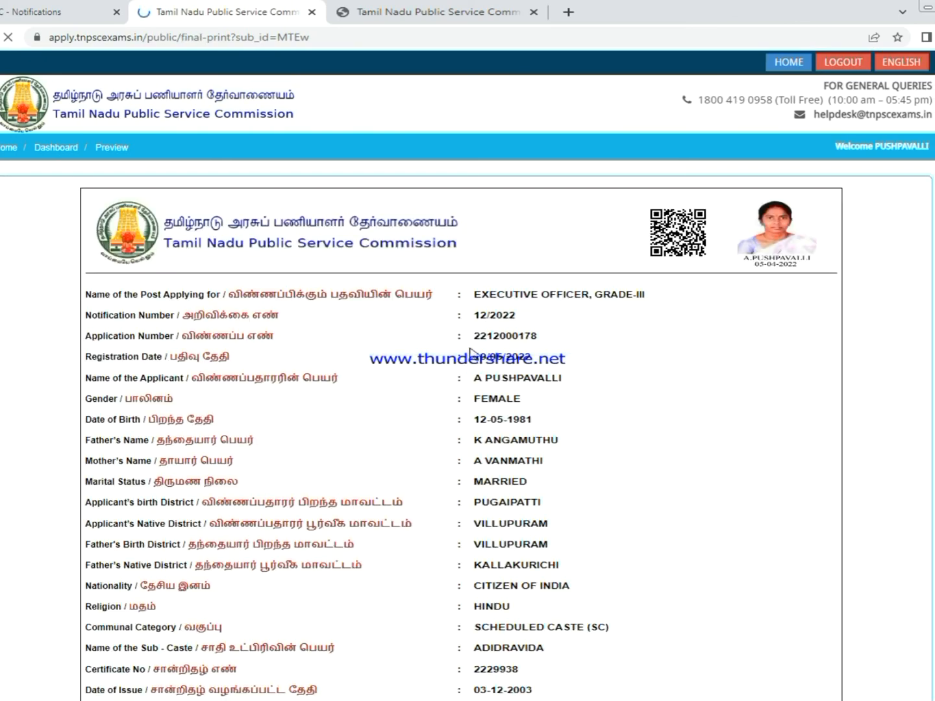
{"action": "scroll", "coordinate": [652, 305], "scroll_direction": "down", "scroll_amount": 20}
{"action": "scroll", "coordinate": [657, 394], "scroll_direction": "down", "scroll_amount": 10}
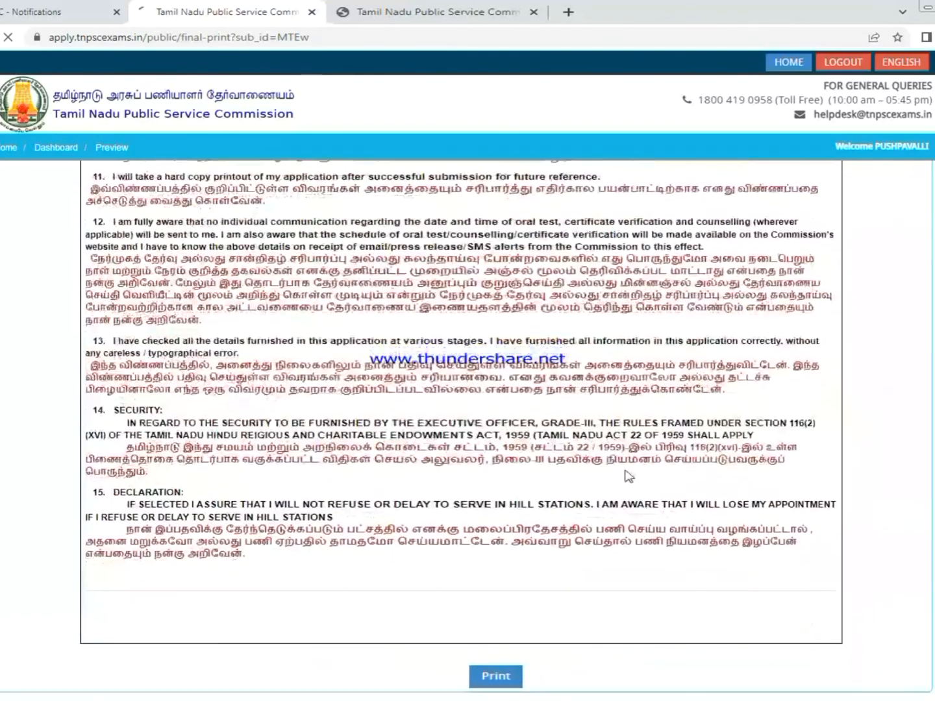
{"action": "left_click", "coordinate": [496, 629]}
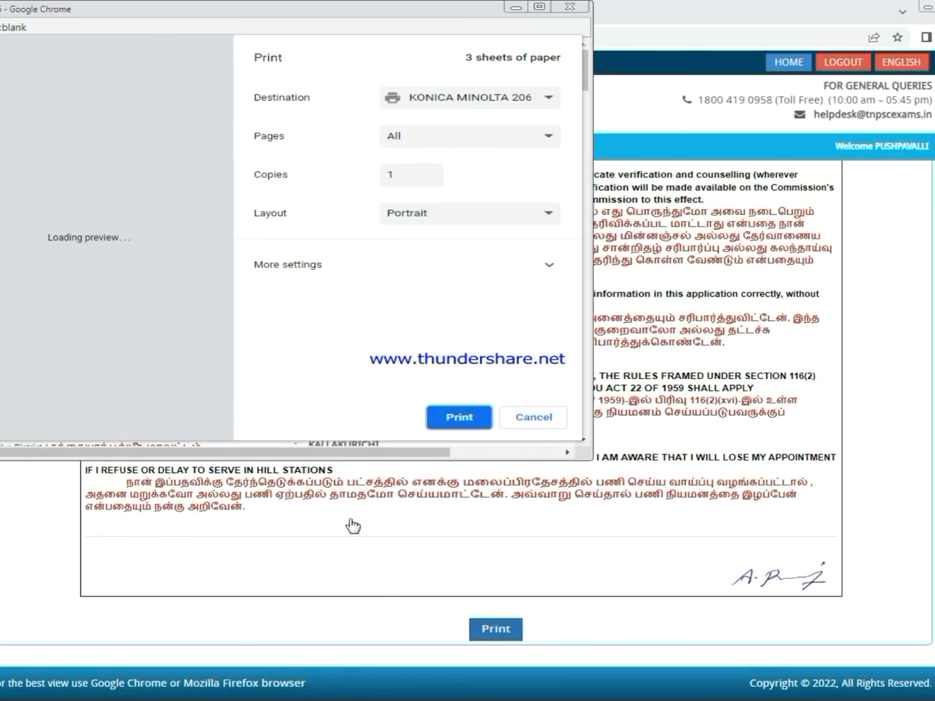
{"action": "left_click", "coordinate": [461, 258]}
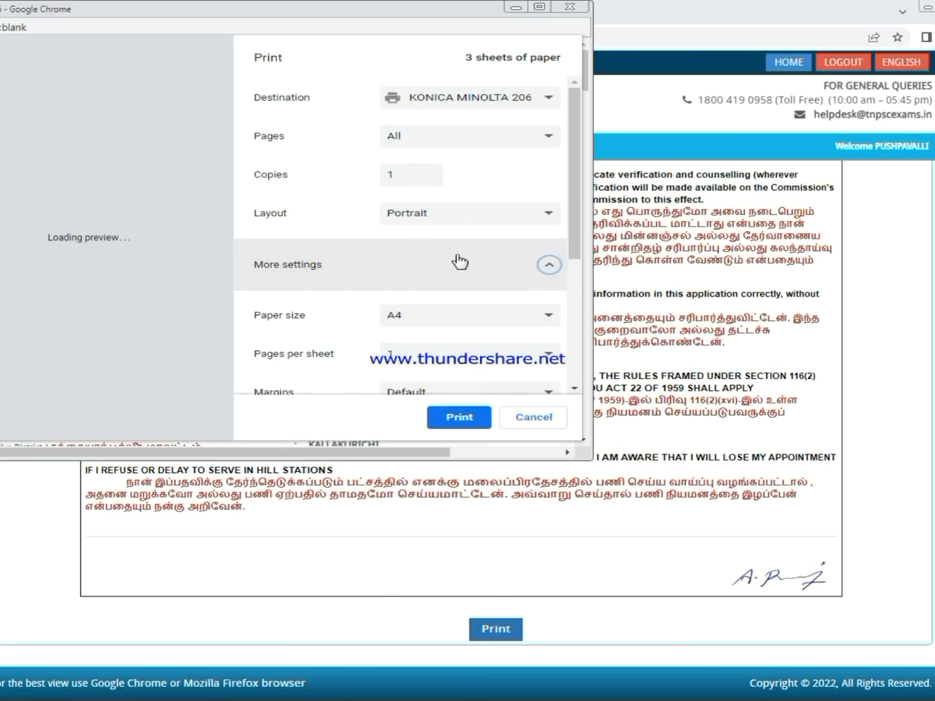
{"action": "scroll", "coordinate": [567, 149], "scroll_direction": "down", "scroll_amount": 5}
{"action": "scroll", "coordinate": [462, 292], "scroll_direction": "up", "scroll_amount": 5}
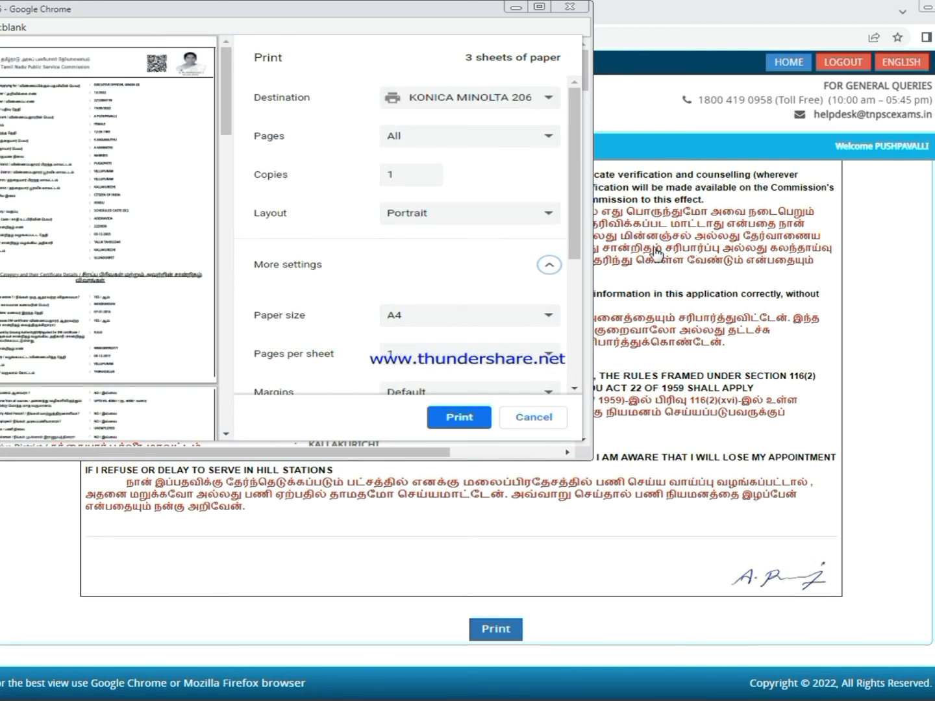
{"action": "left_click_drag", "start_coordinate": [573, 239], "coordinate": [577, 379]}
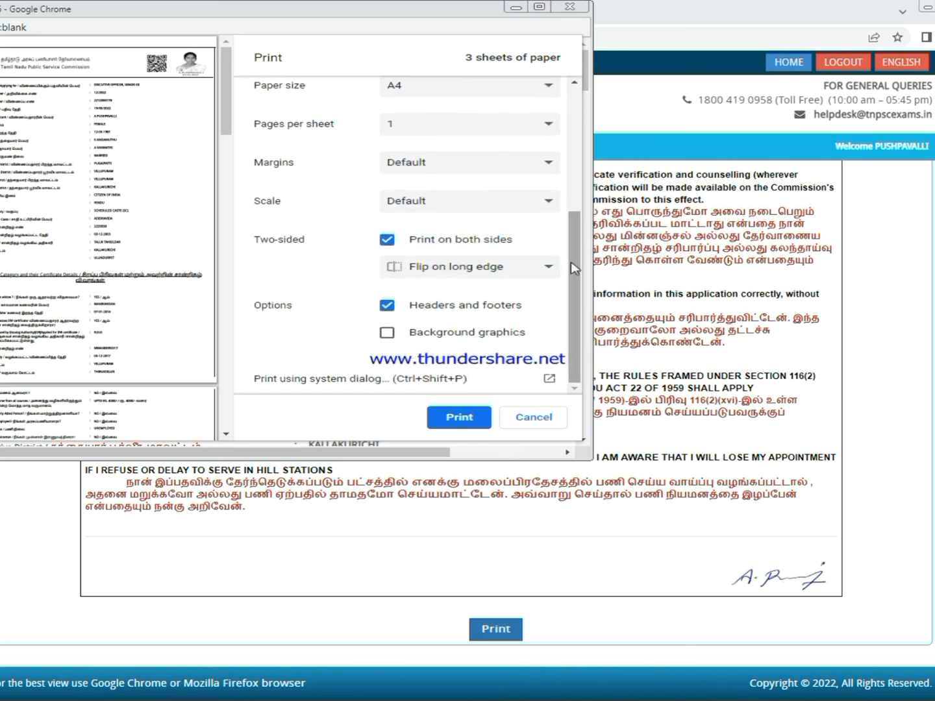
{"action": "scroll", "coordinate": [465, 236], "scroll_direction": "up", "scroll_amount": 5}
- Set the print destination to Save as PDF and paper size to A4
{"action": "left_click", "coordinate": [451, 103]}
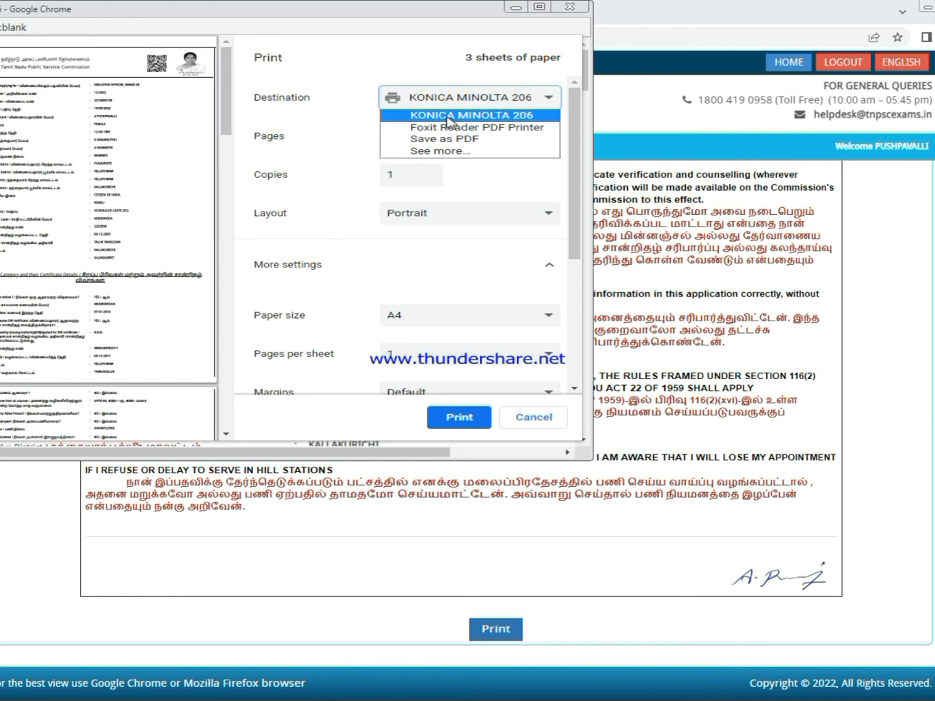
{"action": "left_click", "coordinate": [450, 139]}
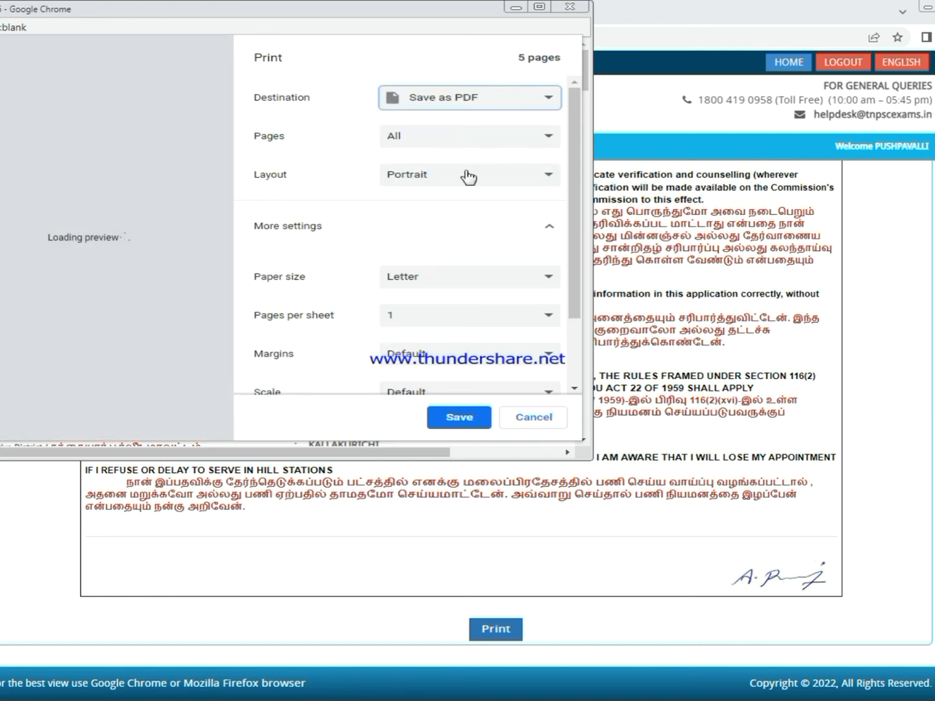
{"action": "left_click", "coordinate": [485, 285]}
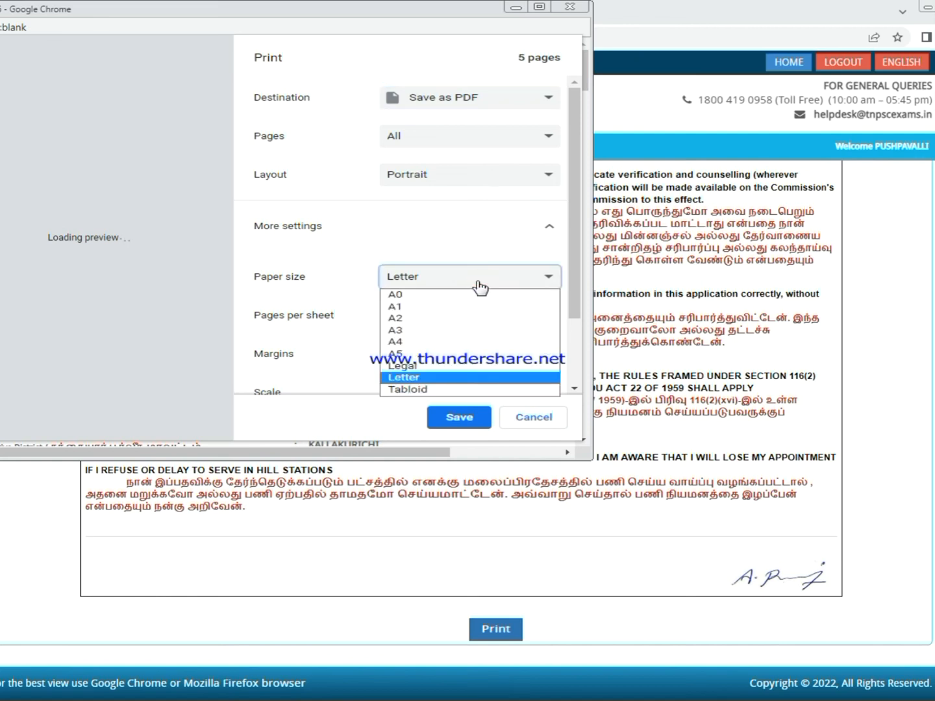
{"action": "left_click", "coordinate": [434, 340]}
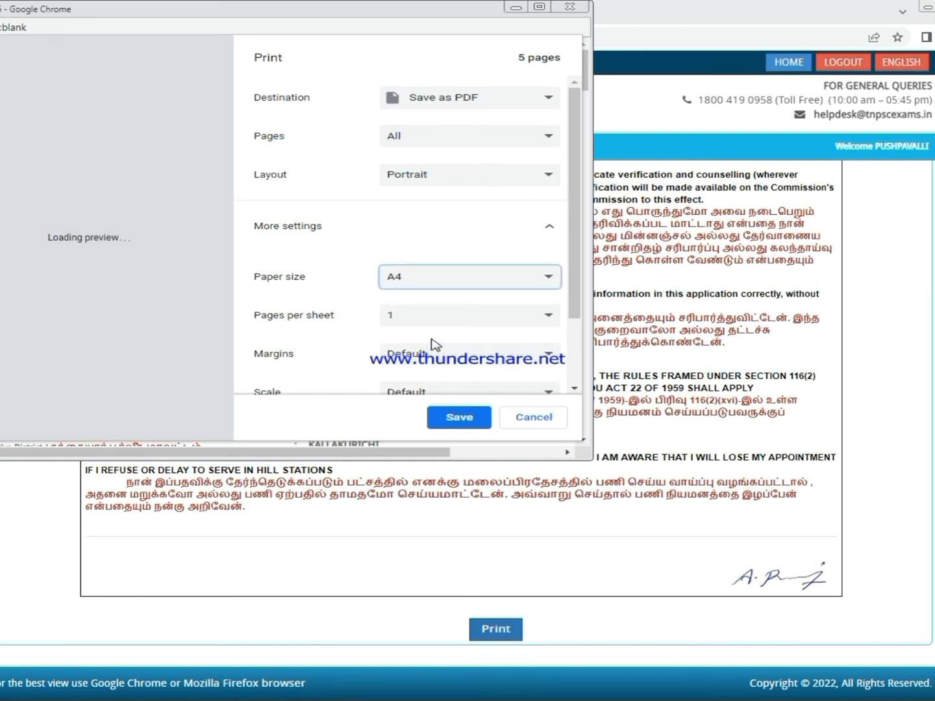
{"action": "left_click", "coordinate": [469, 422]}
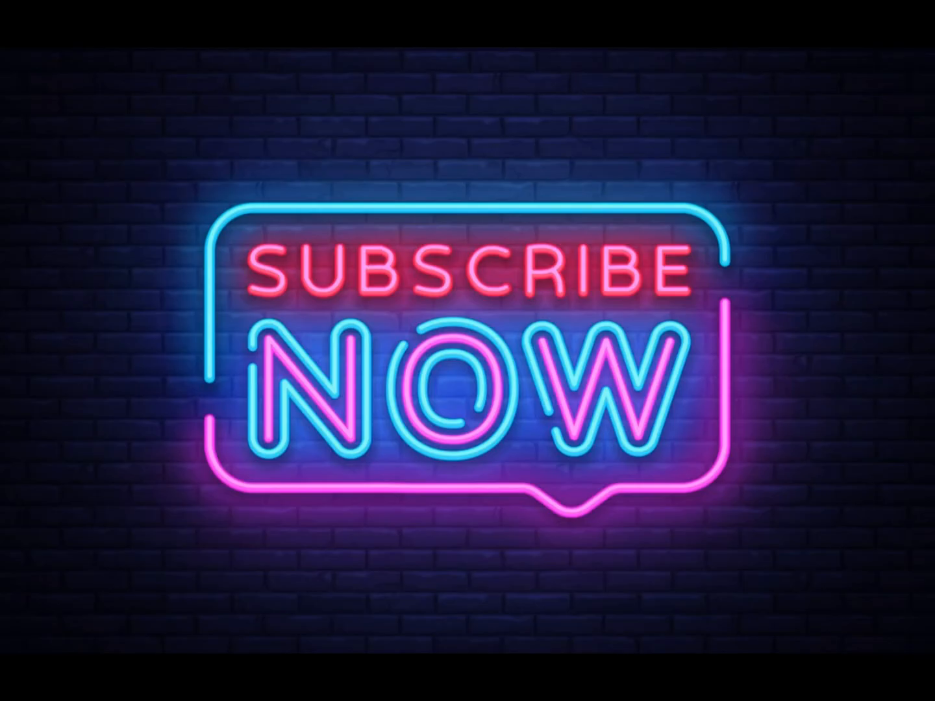